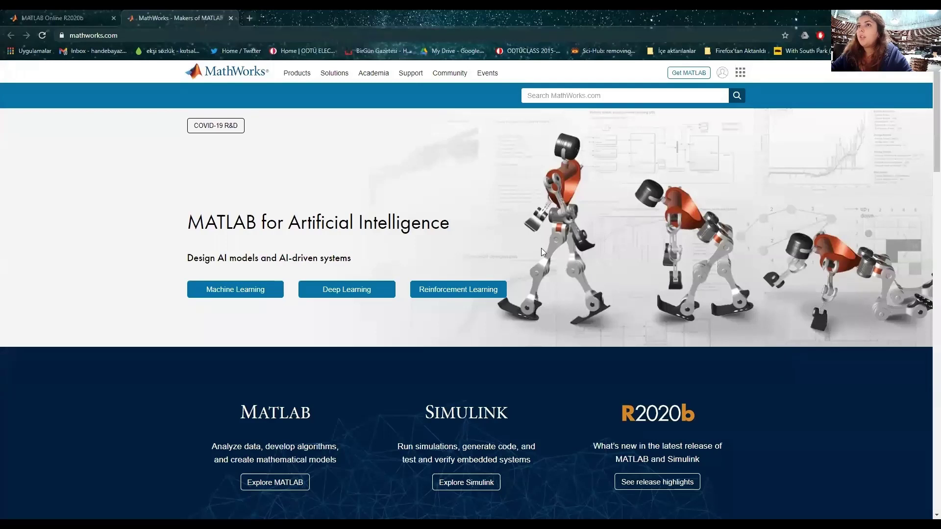
Close the MATLAB Online page and sign in to the MathWorks account with the account e-mail and password.
click(113, 18)
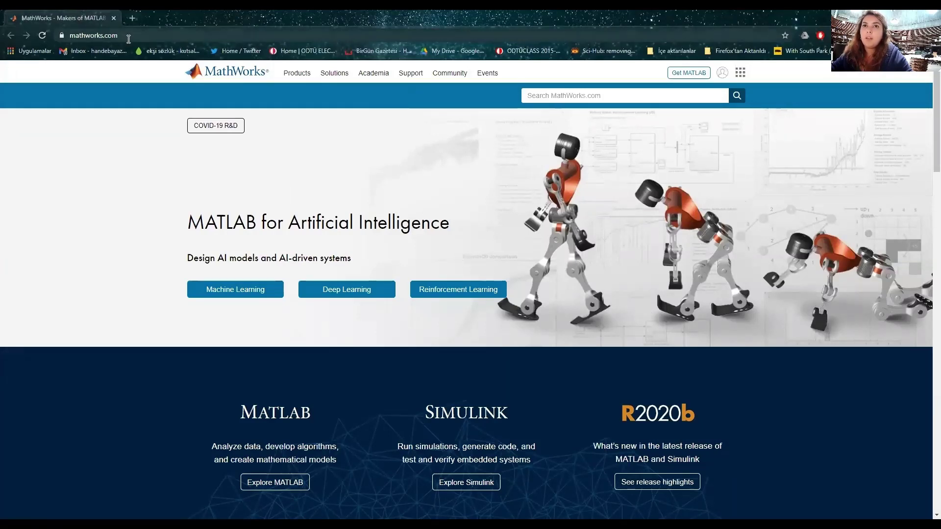
click(721, 74)
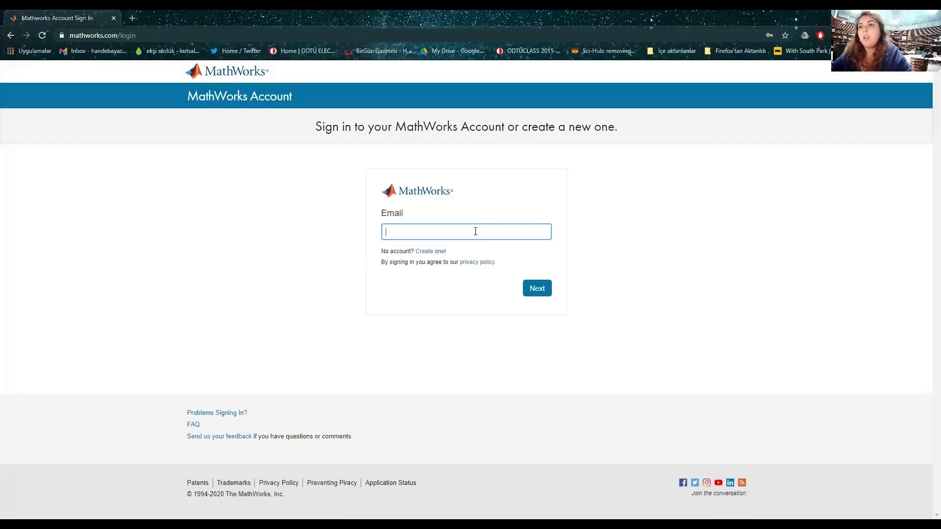
click(434, 230)
click(465, 254)
click(535, 292)
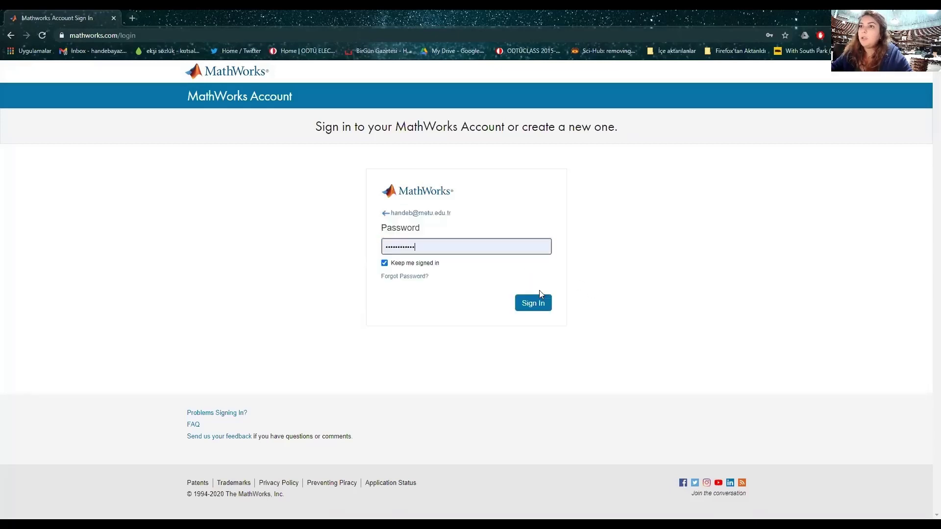
click(542, 304)
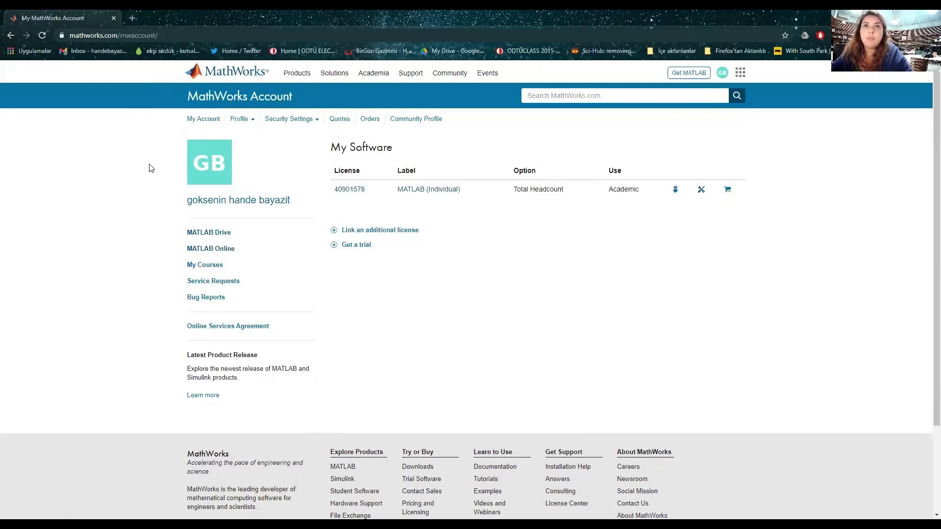
Look over the files stored in MATLAB Drive, return to the account page and launch MATLAB Online.
click(219, 235)
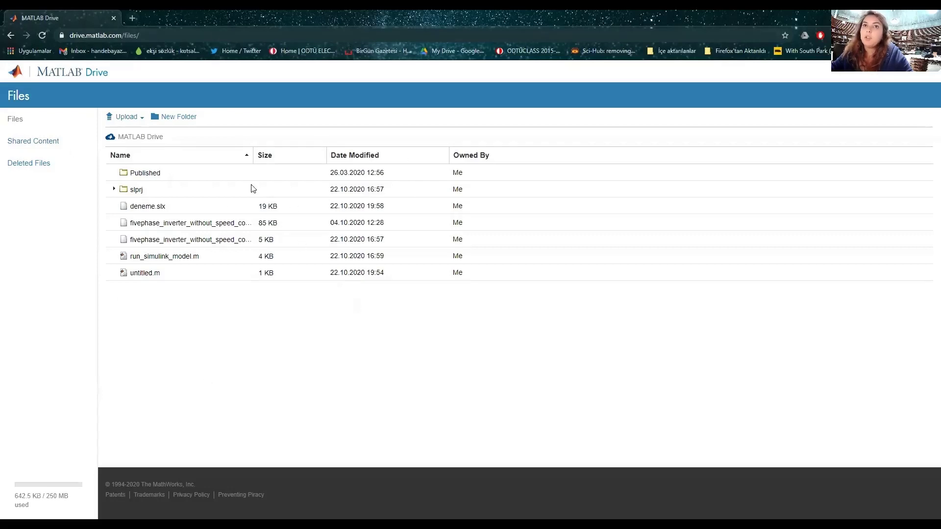
click(10, 36)
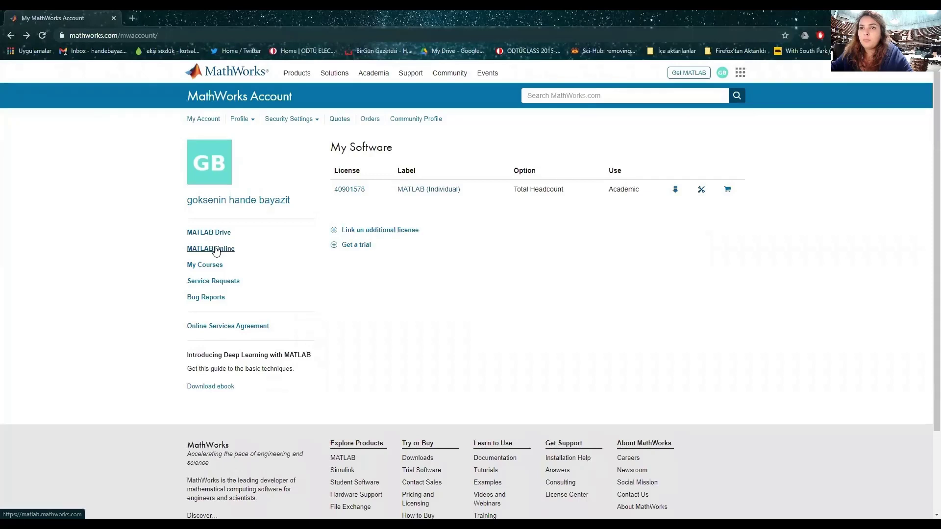
click(216, 249)
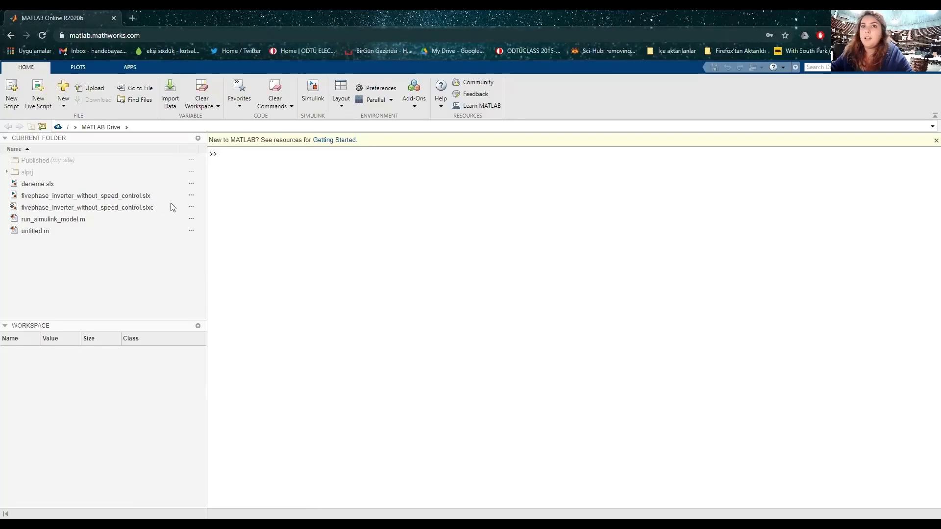
Create a new empty script, and create a blank Simulink model from the Simulink start page.
click(10, 93)
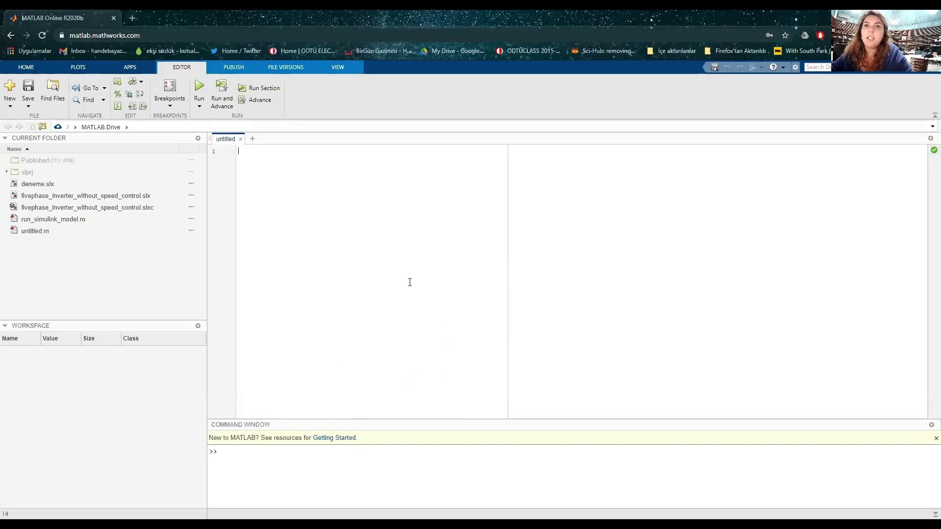
click(32, 66)
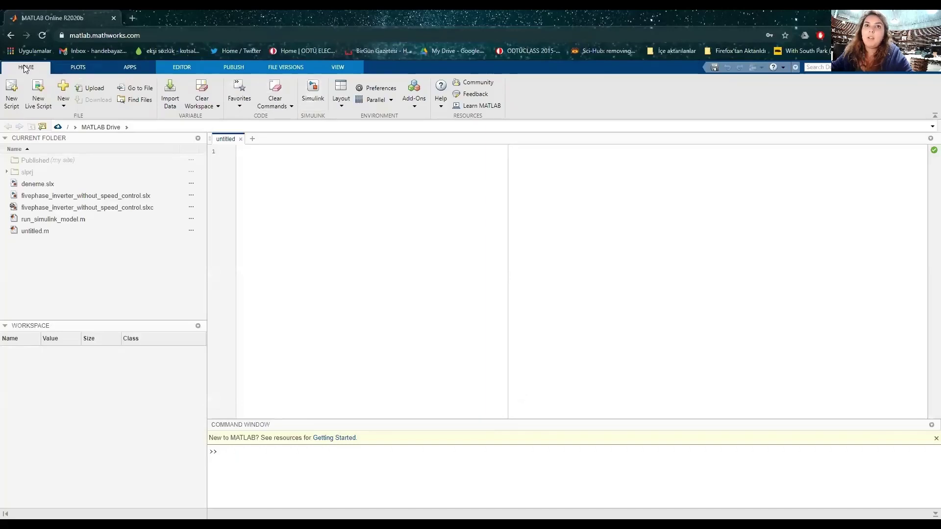
click(320, 100)
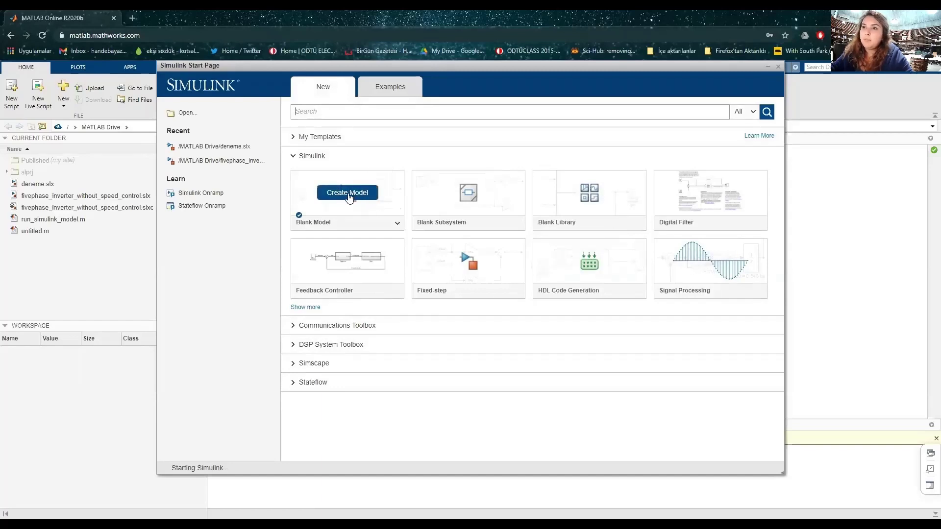
click(348, 194)
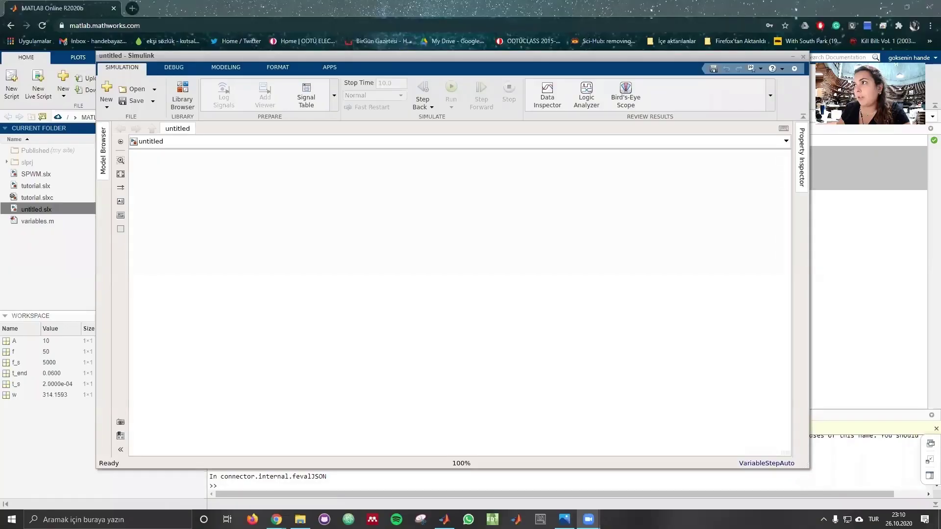
click(345, 292)
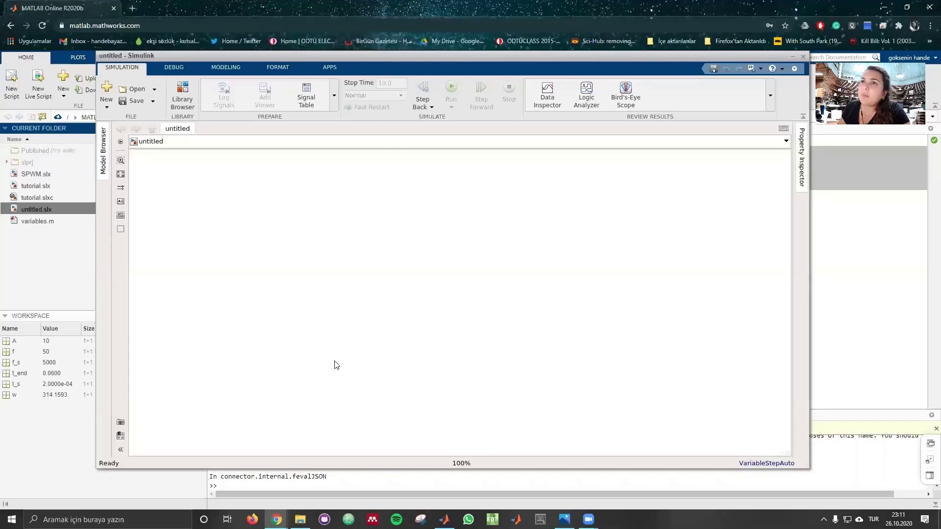
Examine the Variable-step and Fixed-step solver types in the model's configuration parameters, and close the settings without changing them.
click(227, 67)
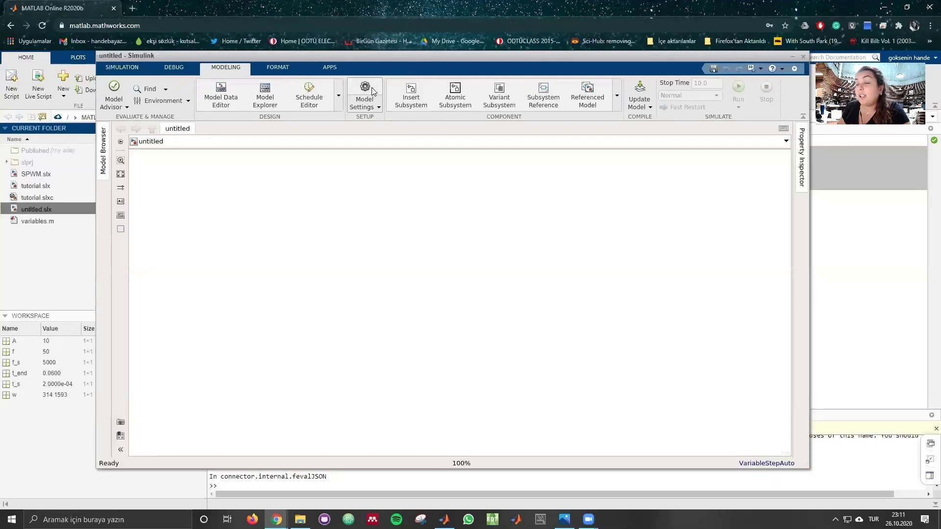
click(372, 92)
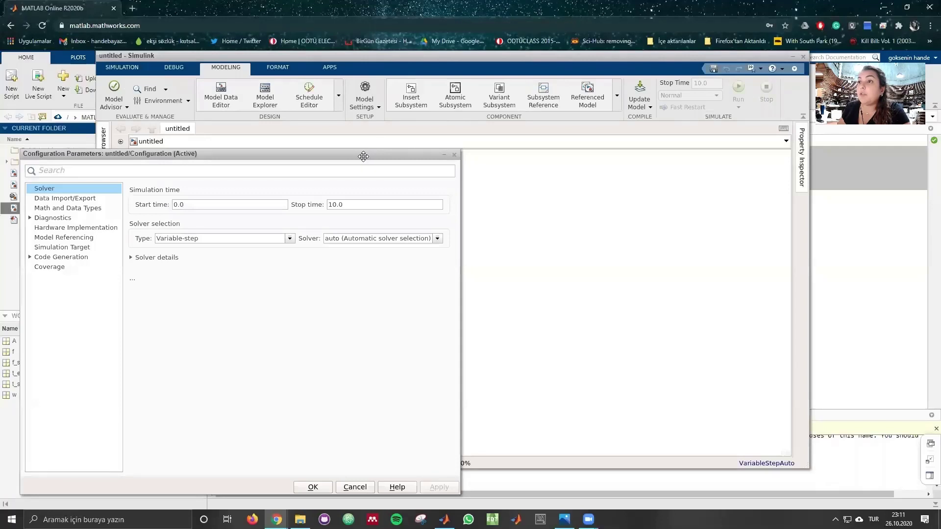
drag(416, 149, 614, 98)
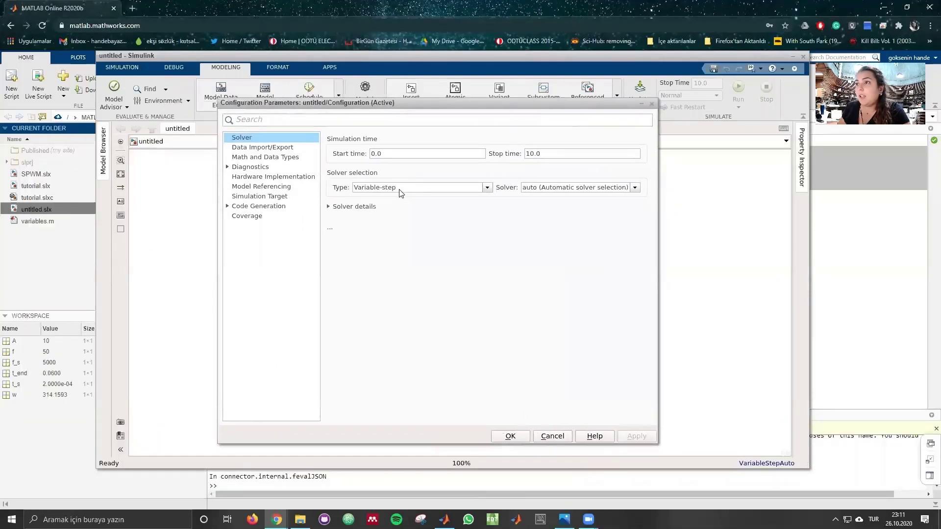
click(402, 189)
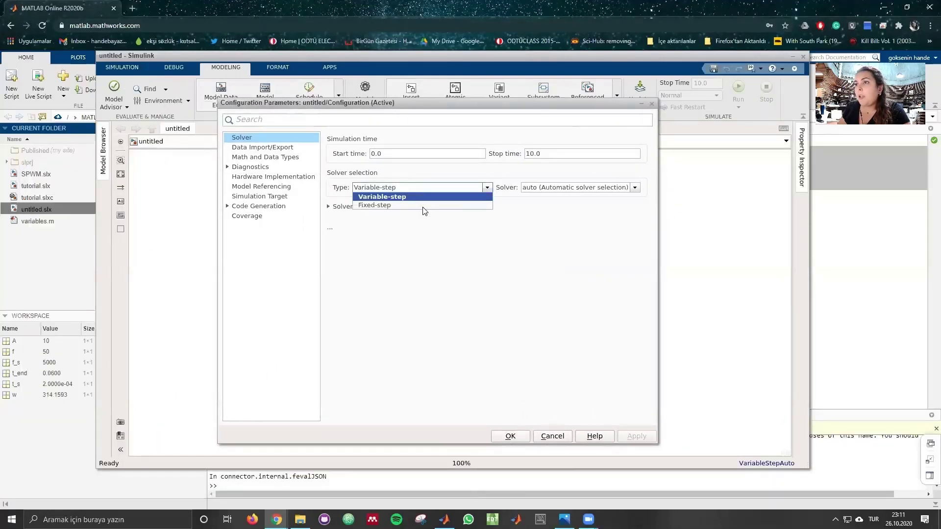
click(515, 207)
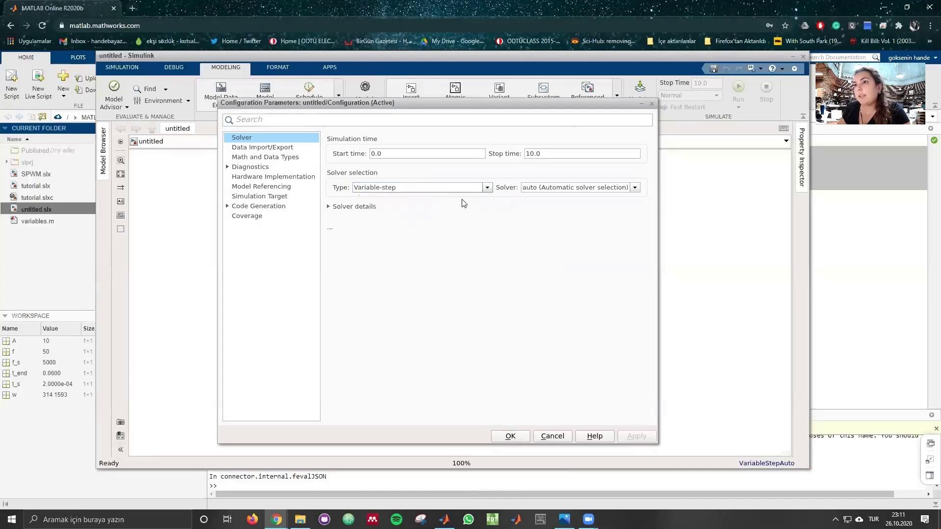
click(420, 188)
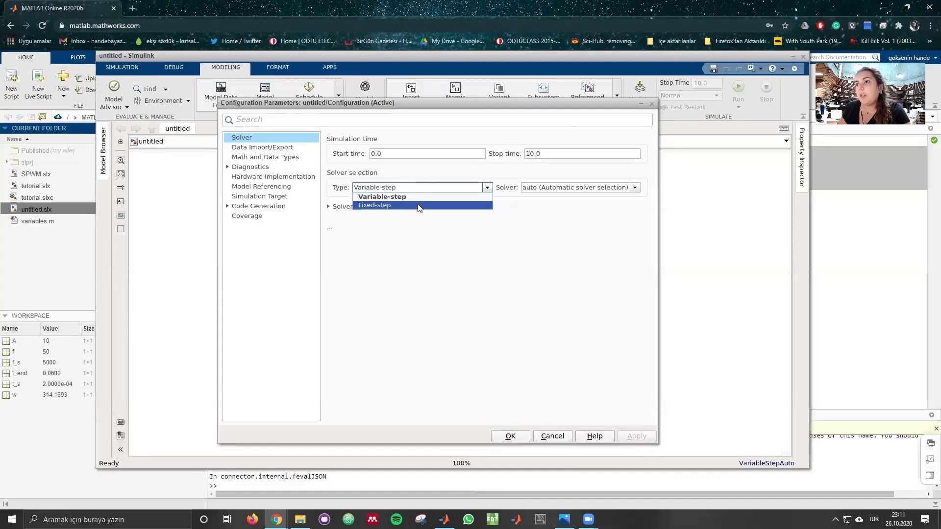
click(533, 213)
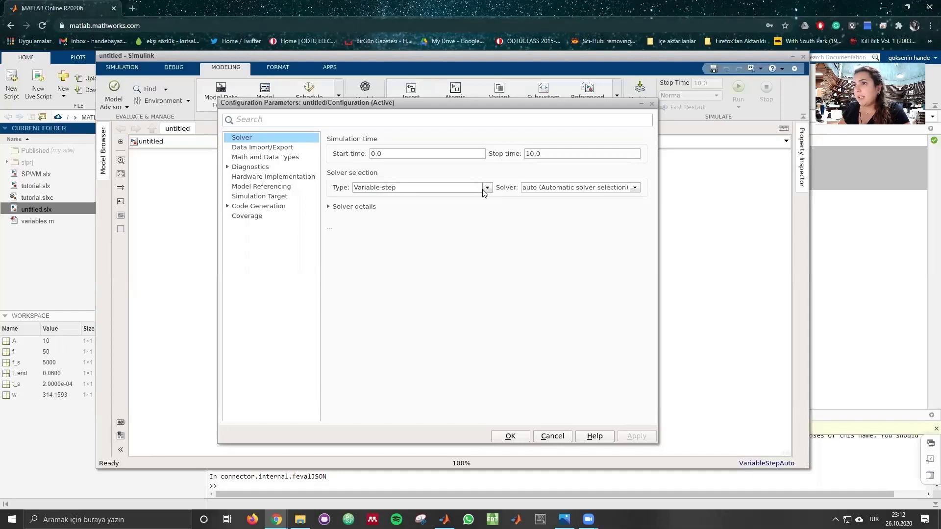
click(469, 191)
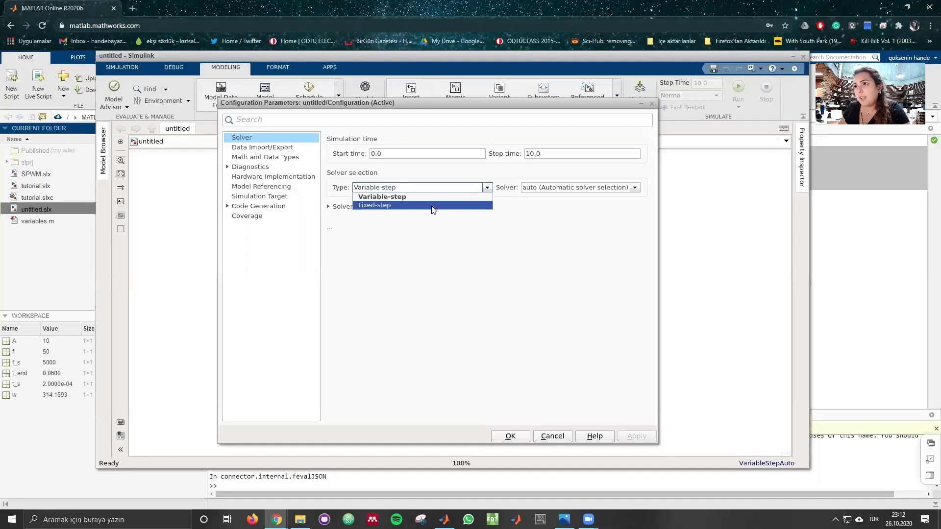
click(554, 215)
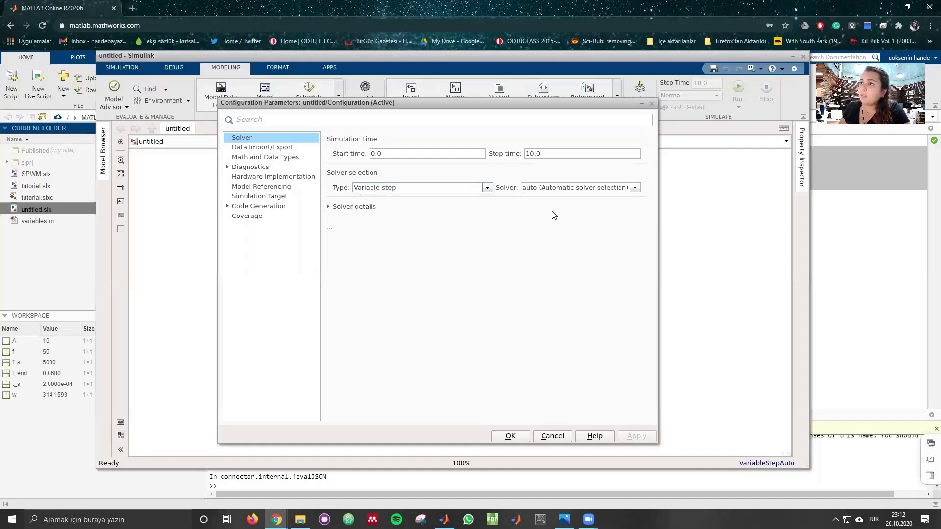
click(485, 188)
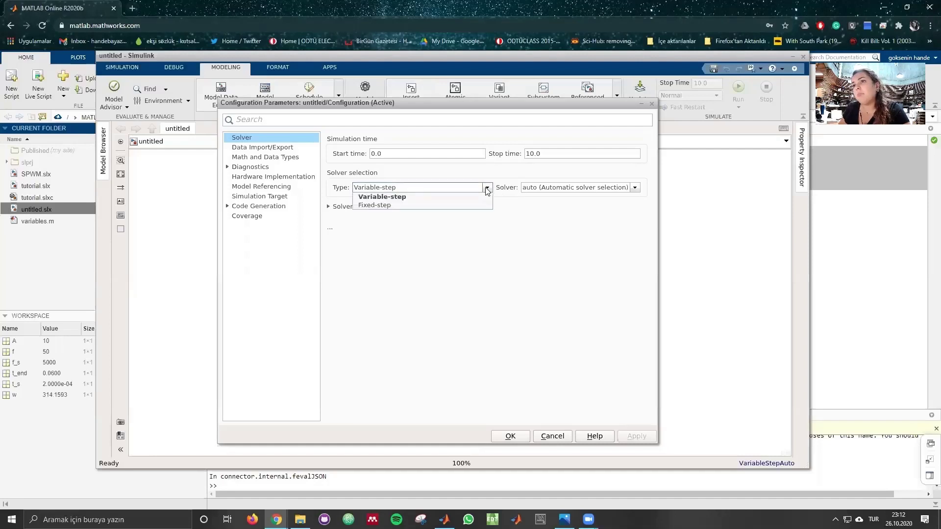
click(497, 202)
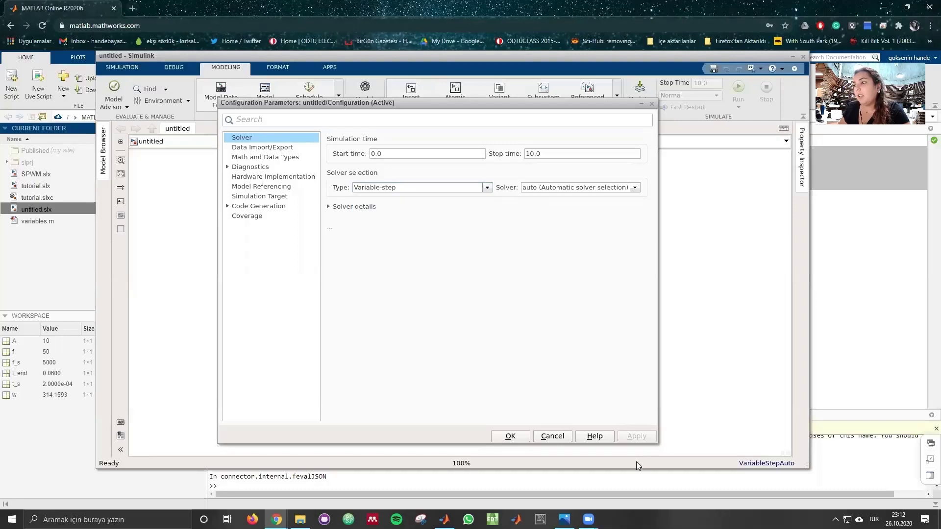
click(651, 106)
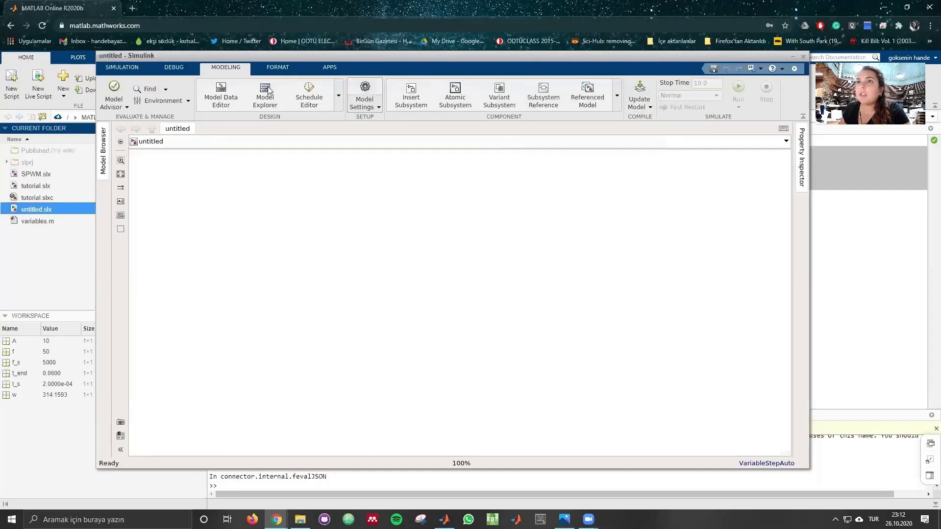
Open the Simulink Library Browser and move it over the blank model canvas.
click(122, 68)
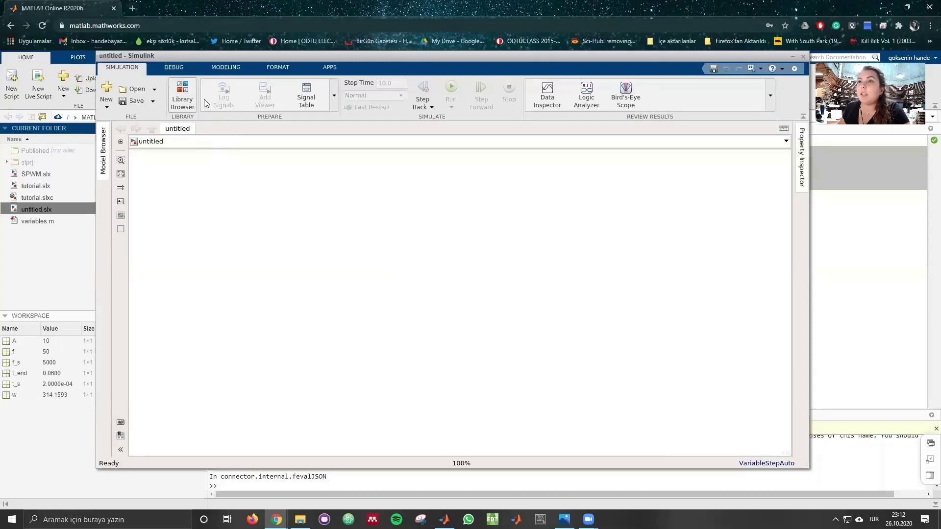
click(188, 102)
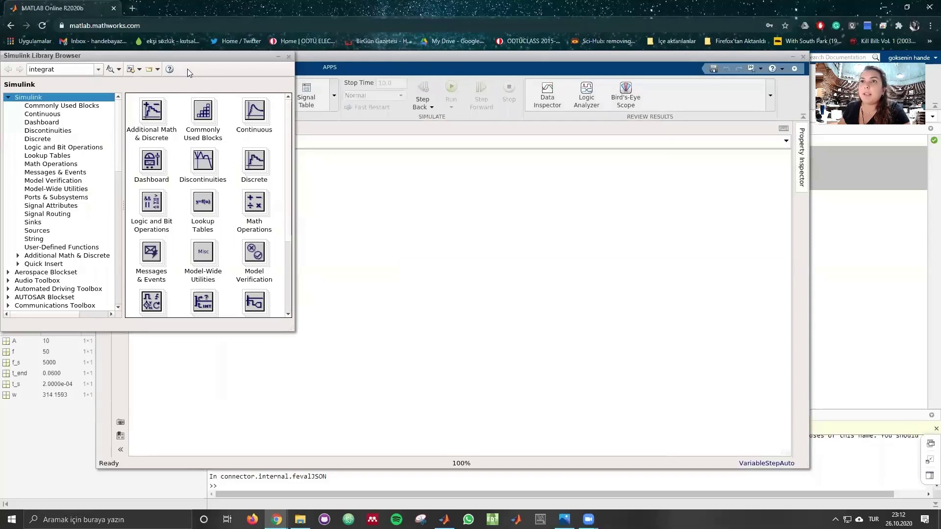
drag(189, 56, 321, 118)
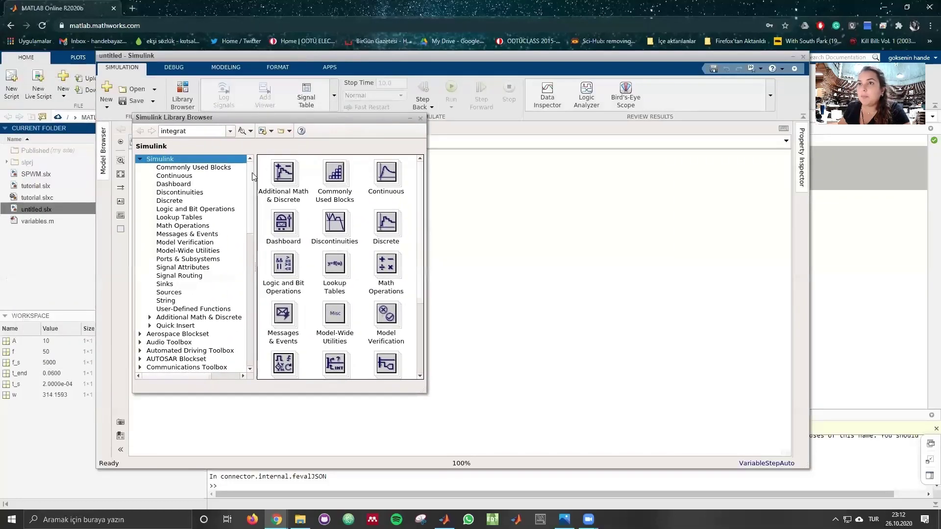
Look through the Simulink libraries and toolboxes in the Library Browser, including the Math Operations and Sources blocks.
scroll(188, 271, down, 1)
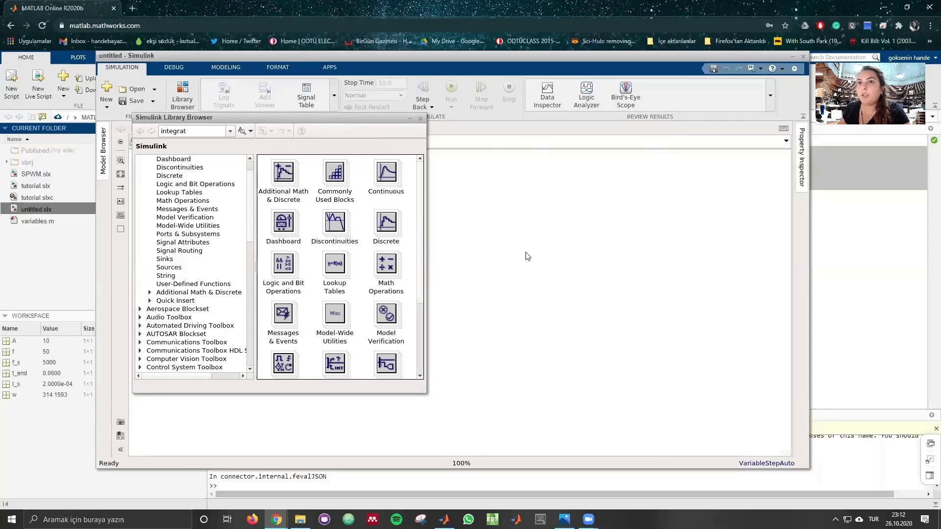
scroll(242, 243, up, 1)
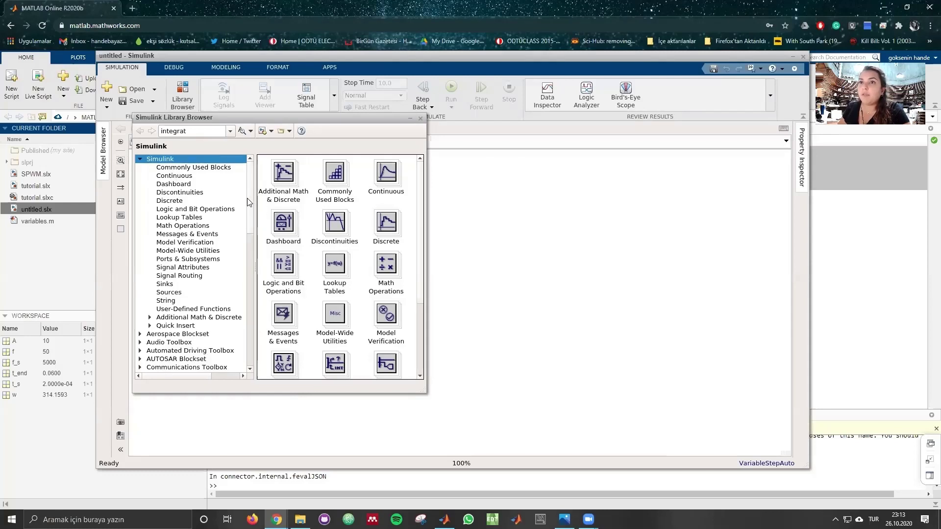
scroll(232, 234, down, 3)
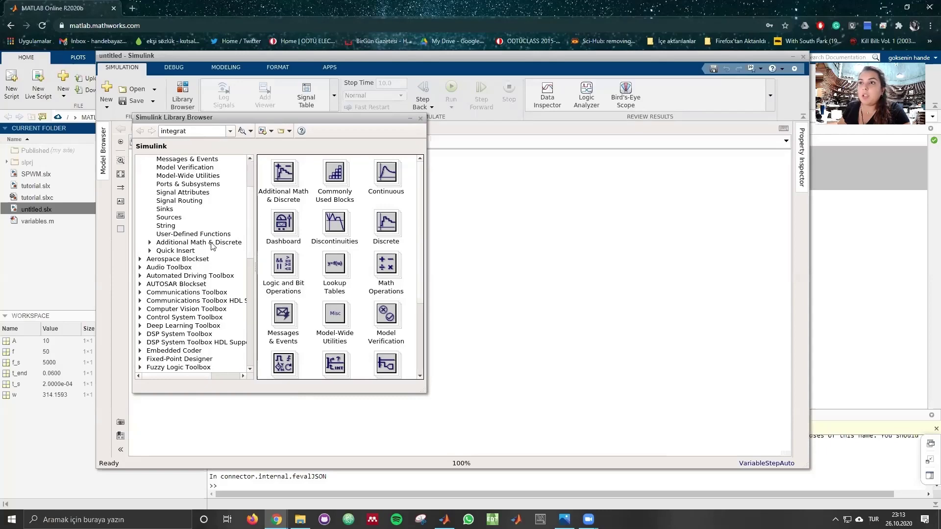
scroll(215, 264, down, 10)
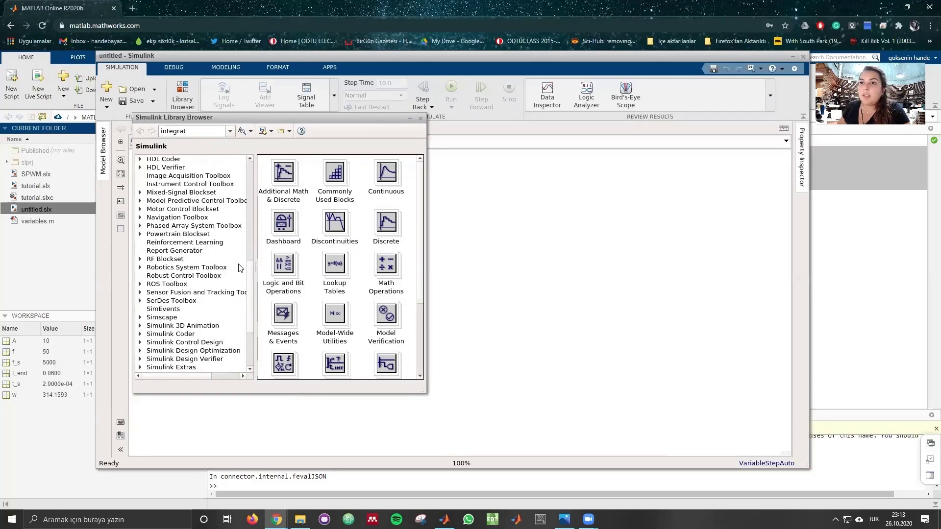
scroll(233, 283, down, 4)
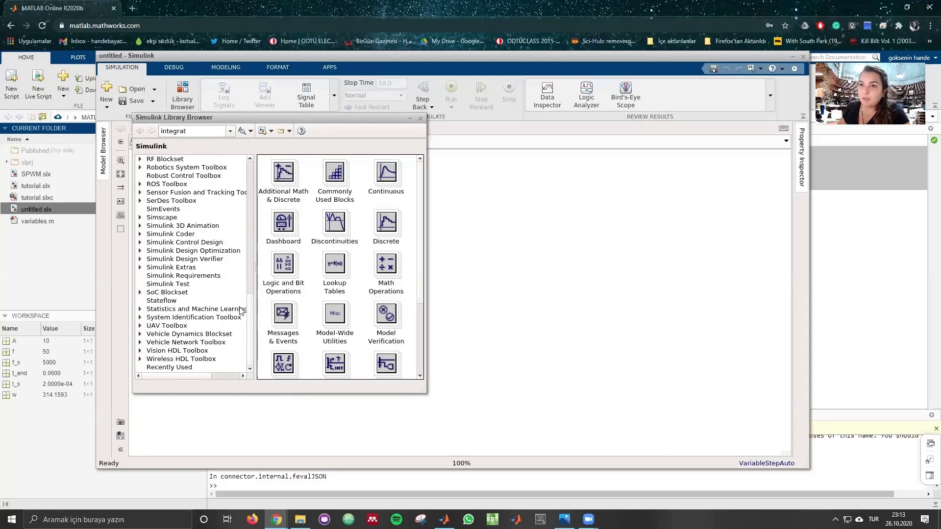
scroll(235, 335, up, 3)
scroll(236, 334, up, 13)
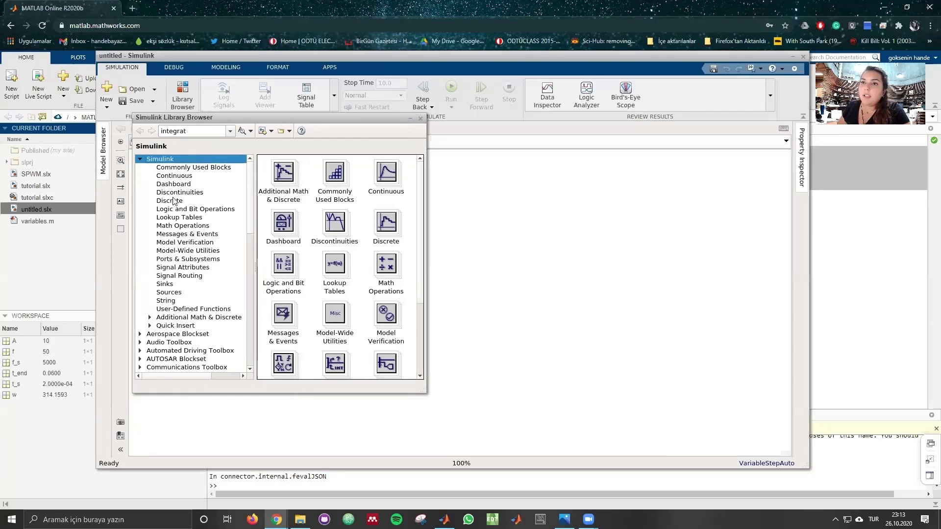
click(172, 226)
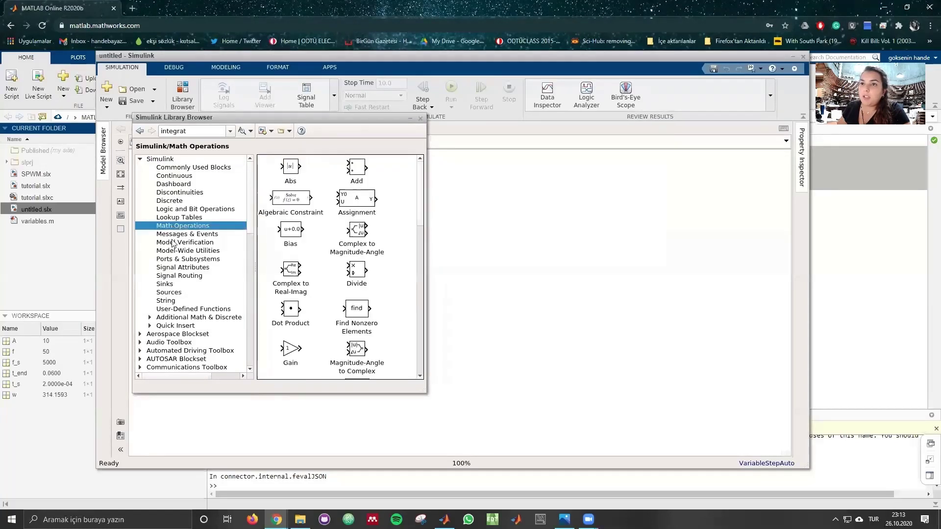
click(173, 293)
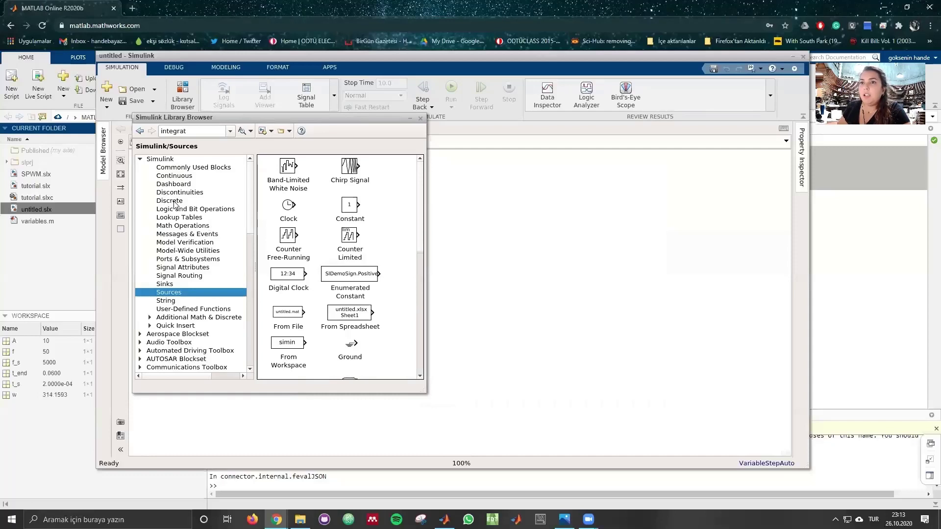
Look through the blocks in the Discrete, Continuous, Sources and Sinks libraries, and close the Library Browser.
click(171, 201)
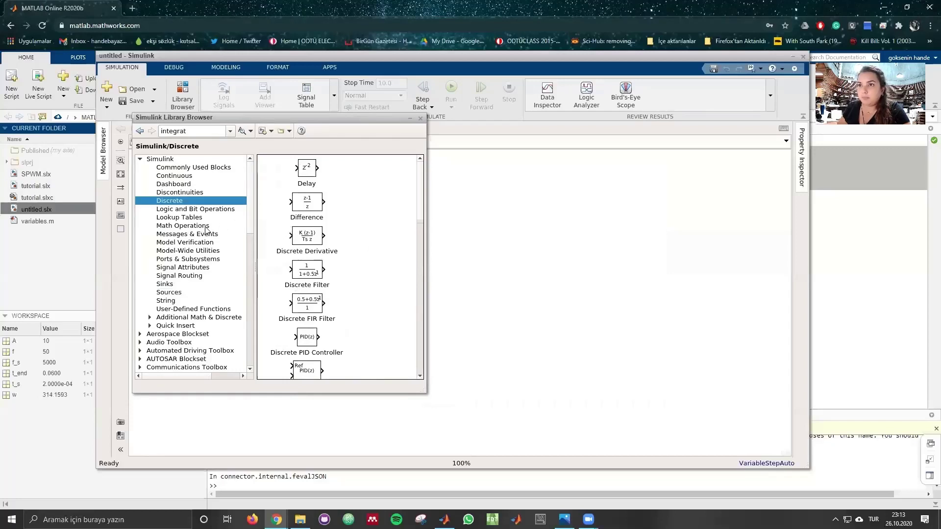
scroll(395, 248, down, 3)
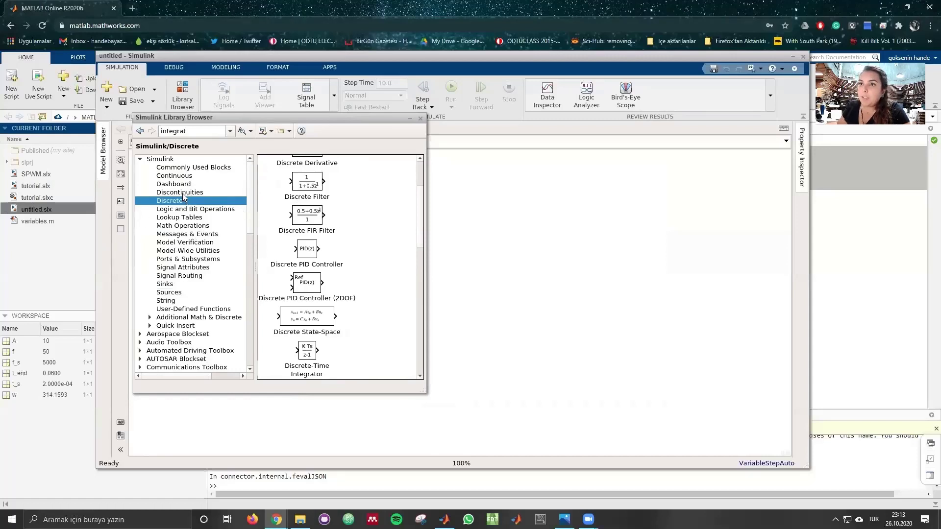
click(185, 177)
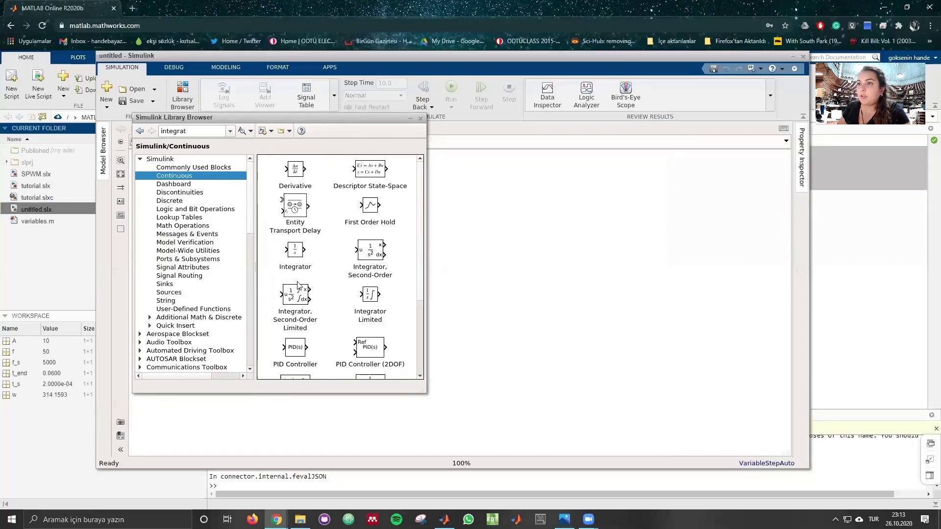
scroll(303, 307, down, 1)
scroll(303, 307, down, 1)
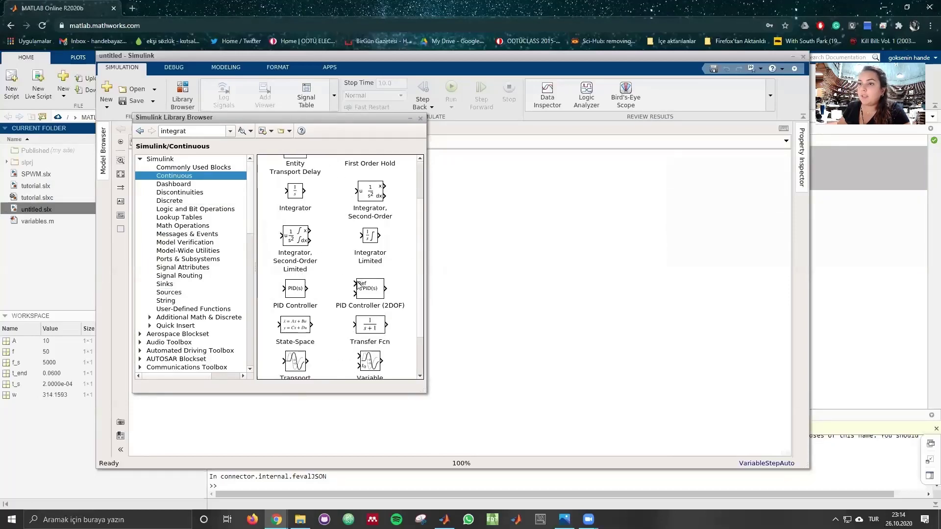
scroll(358, 284, down, 2)
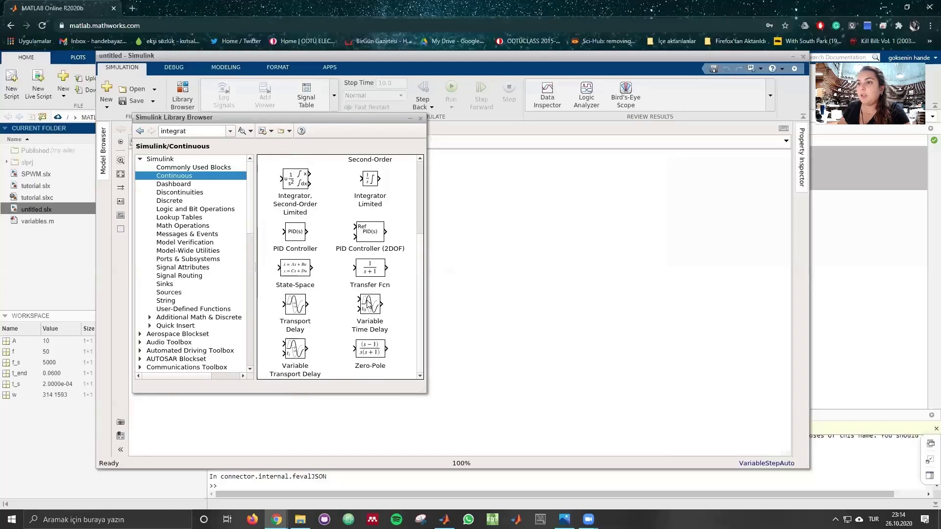
click(168, 292)
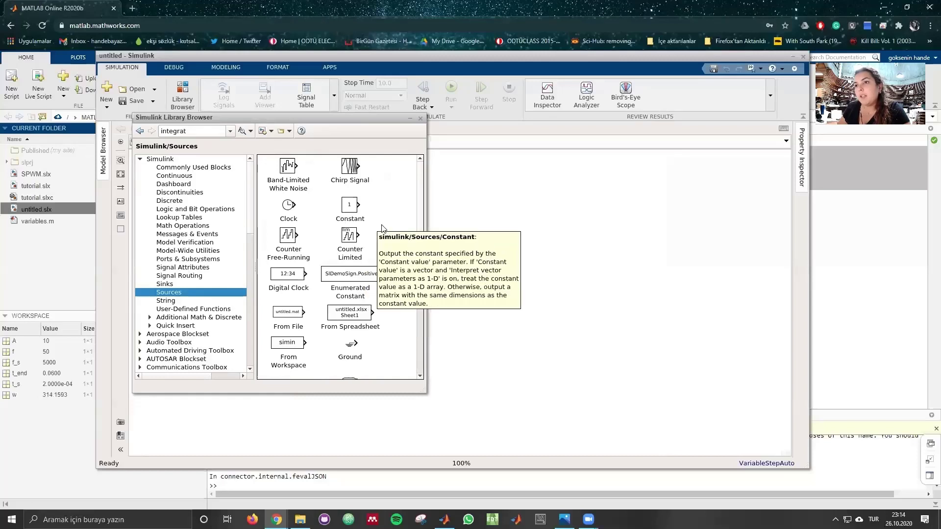
scroll(369, 190, down, 2)
scroll(352, 190, up, 2)
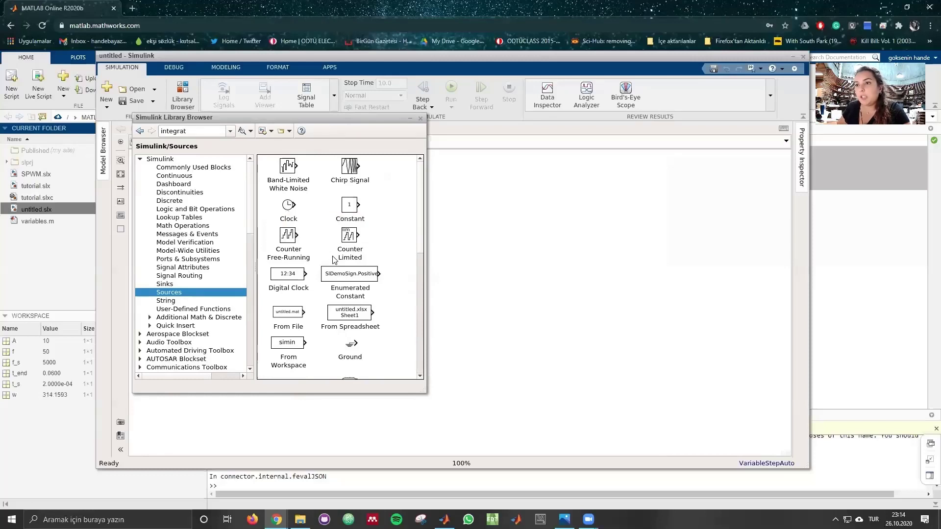
scroll(352, 300, down, 3)
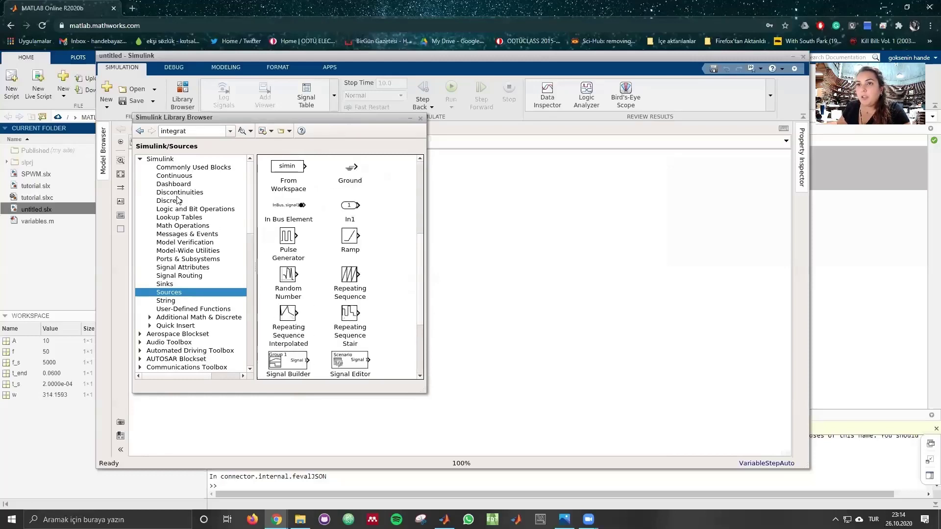
scroll(377, 228, up, 1)
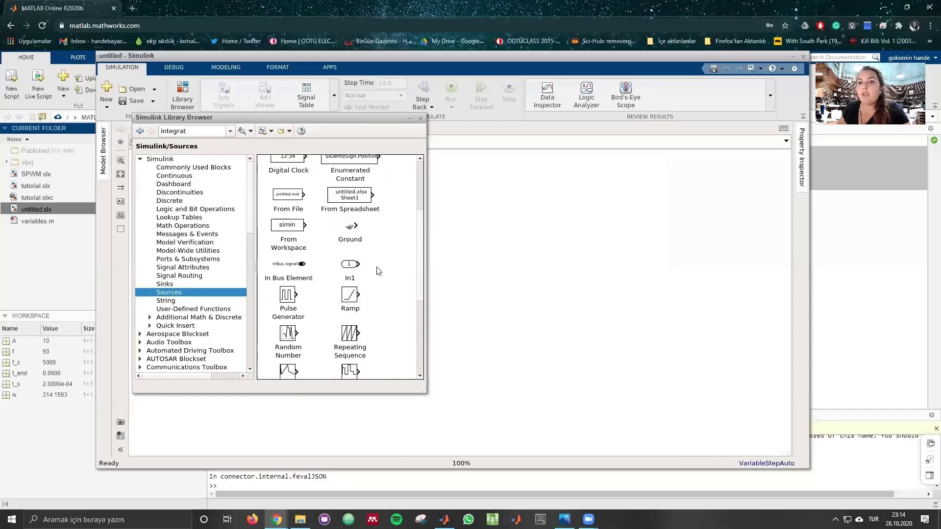
click(165, 284)
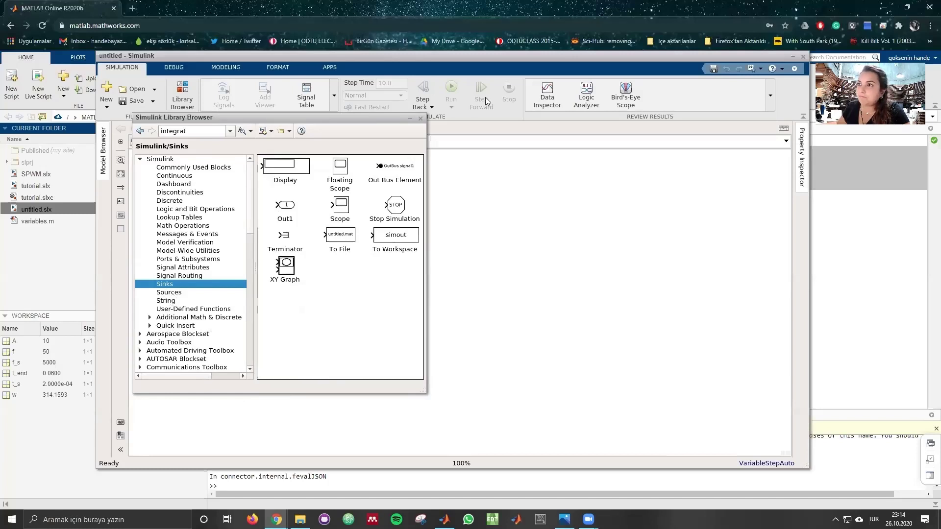
click(419, 119)
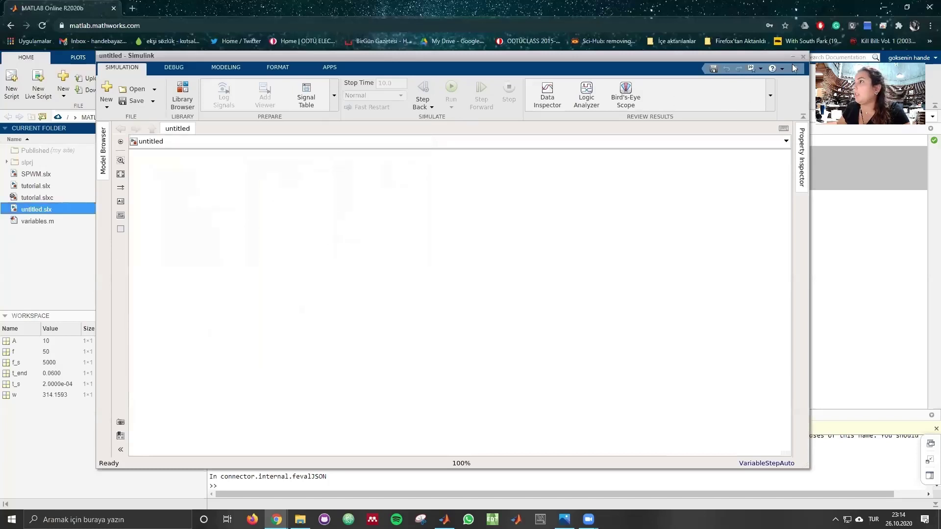
Close the blank untitled model and open tutorial.slx from the current folder, moving its window towards the middle of the screen.
click(803, 59)
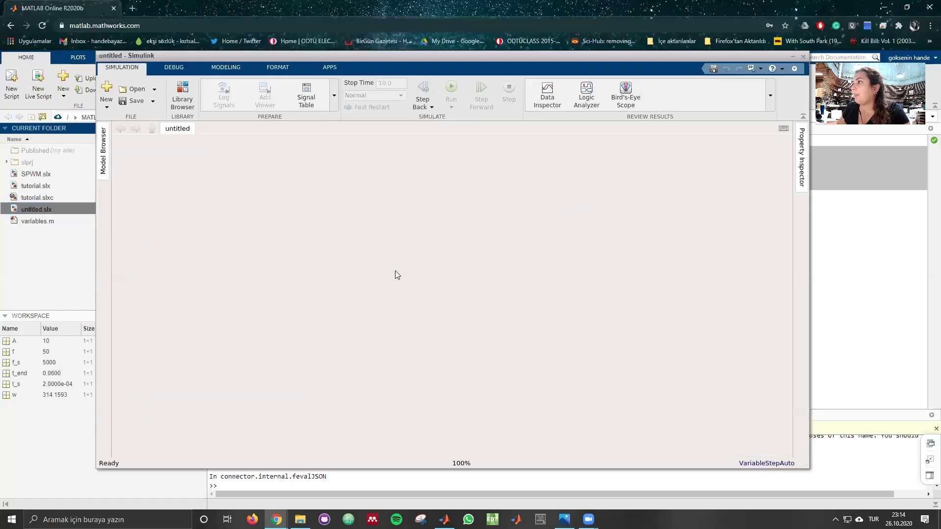
click(45, 185)
double_click(45, 185)
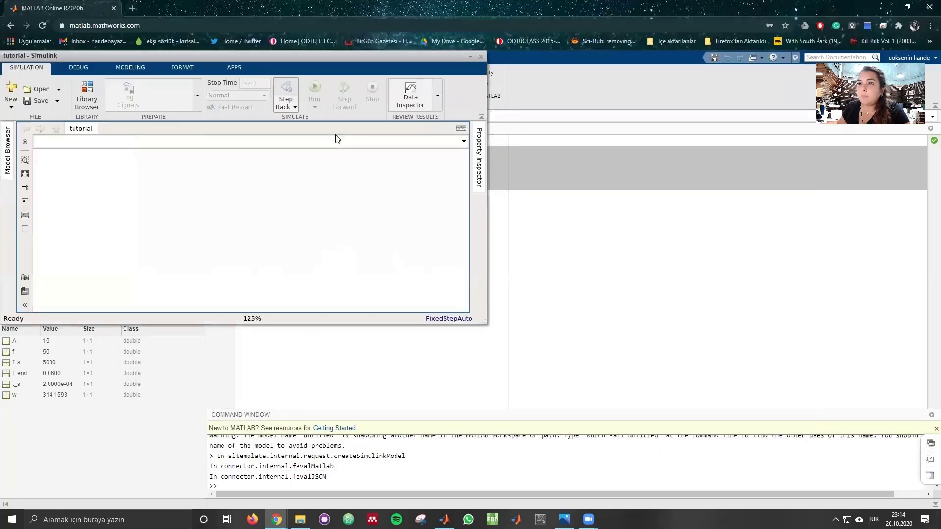
drag(377, 57, 597, 149)
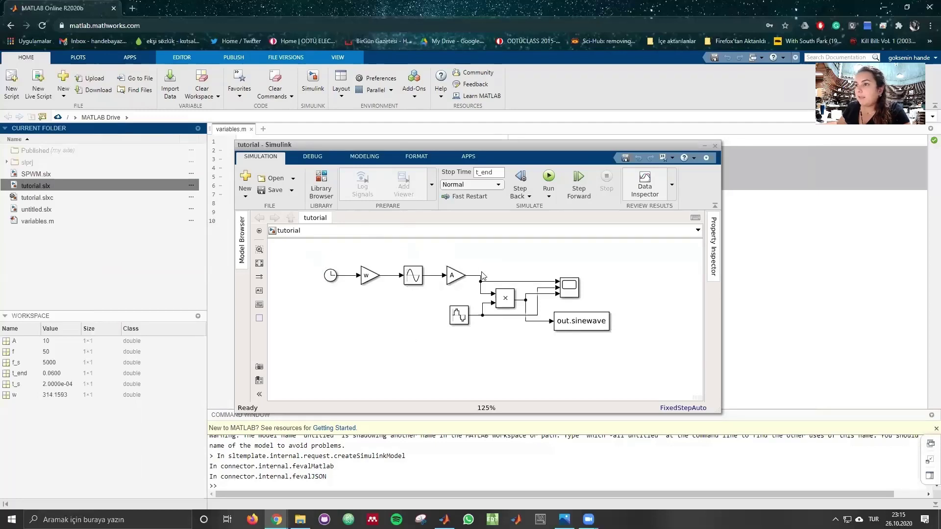
Examine the signal path of the tutorial model from the clock, gains and sine blocks through the product to the scope and out.sinewave.
click(465, 321)
click(429, 359)
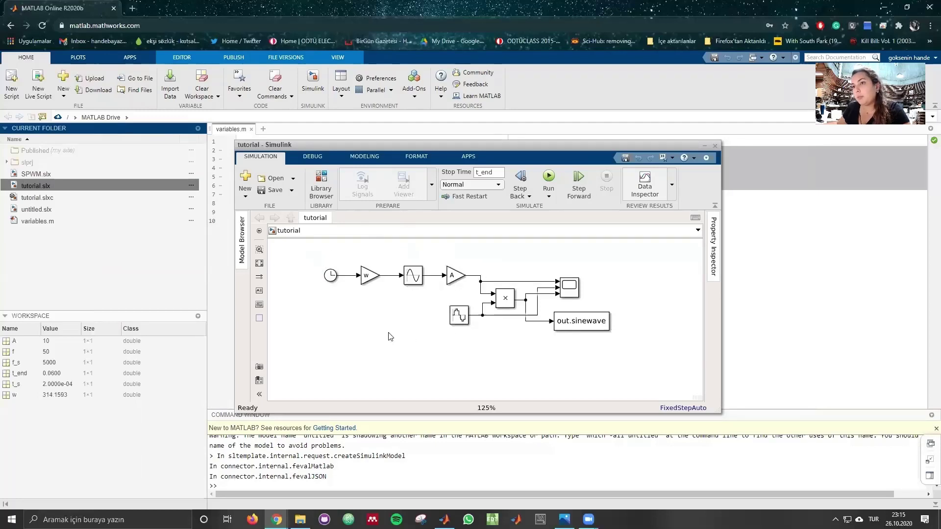
click(328, 282)
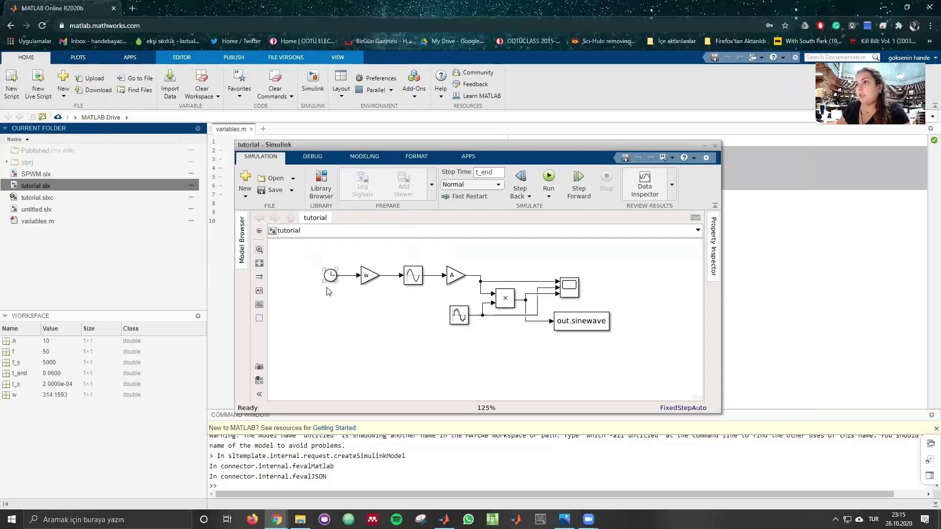
click(331, 294)
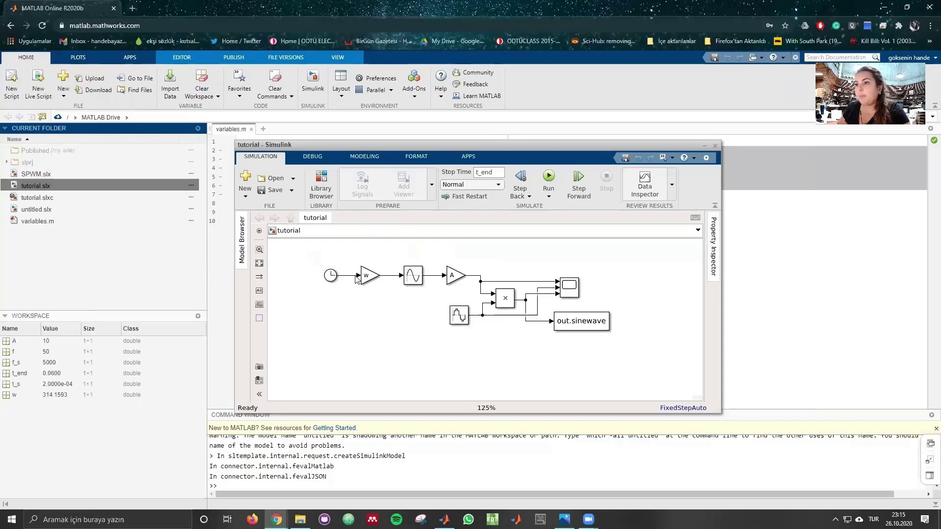
click(373, 279)
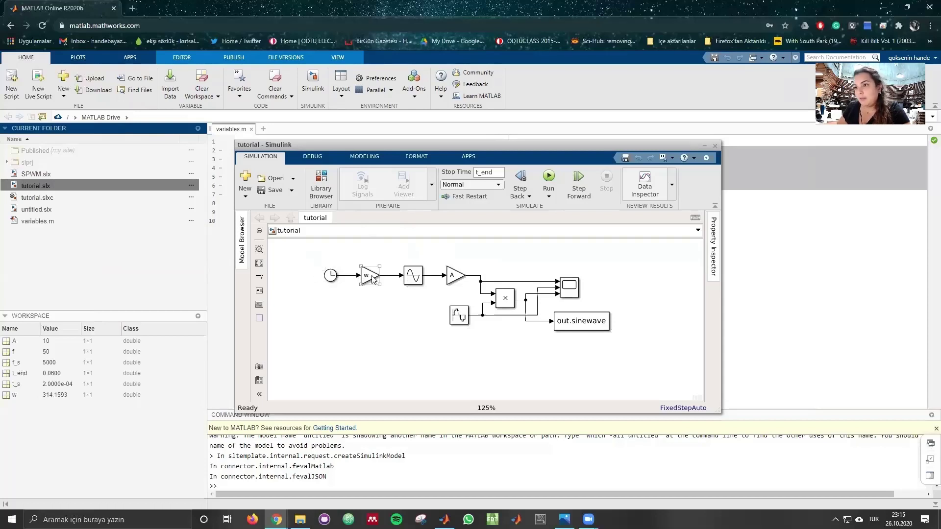
click(382, 294)
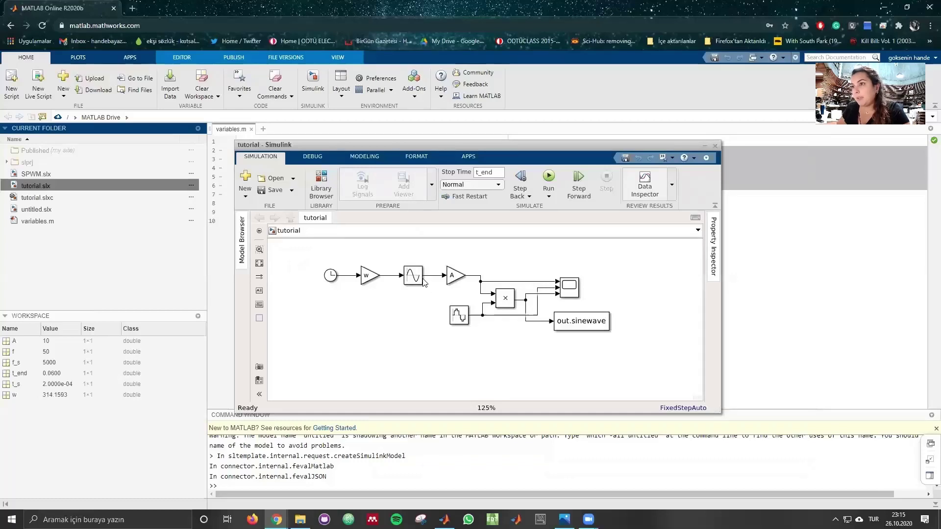
click(455, 278)
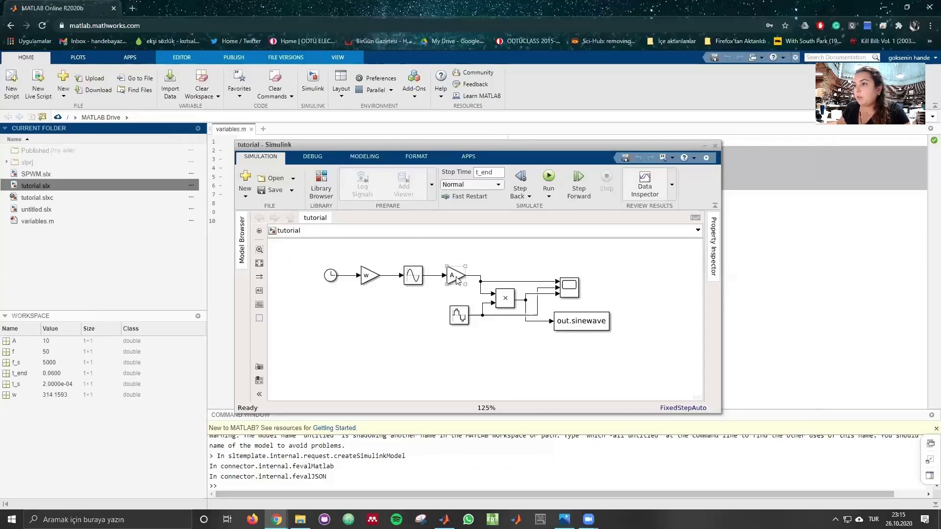
click(460, 317)
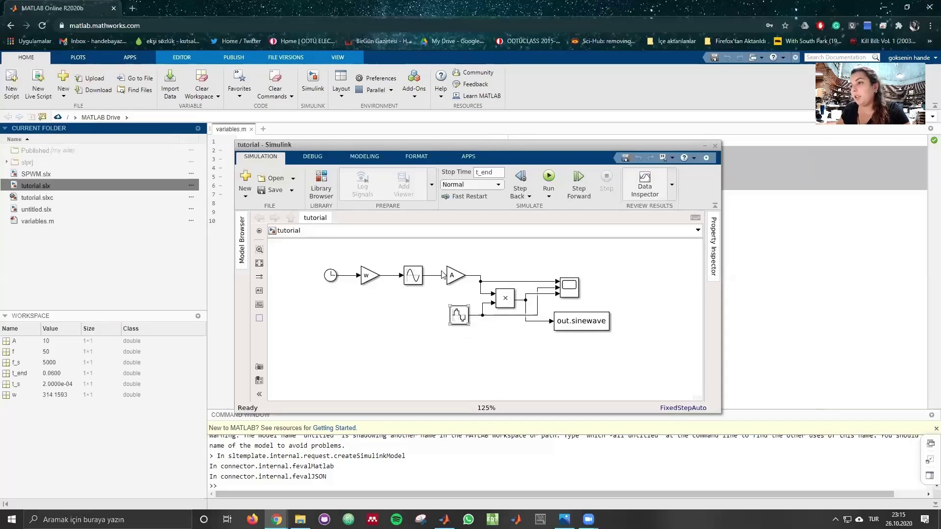
click(511, 304)
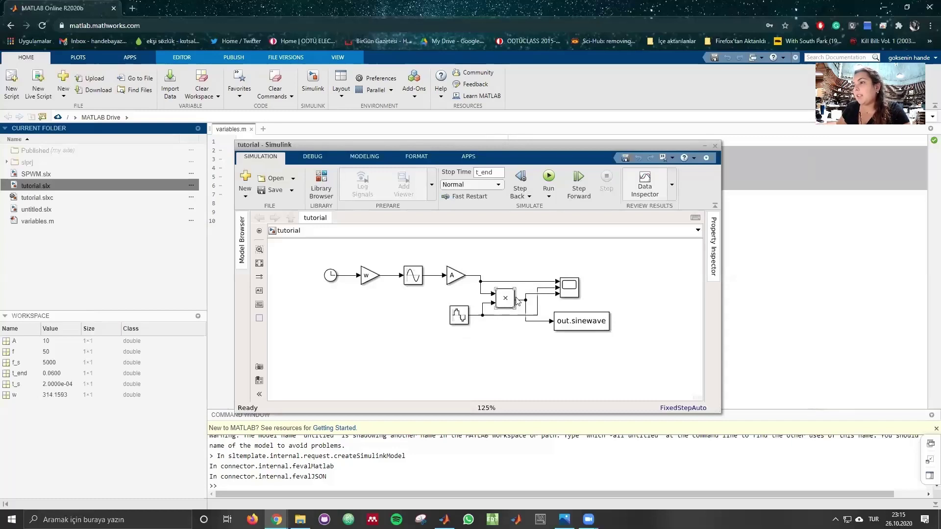
click(573, 289)
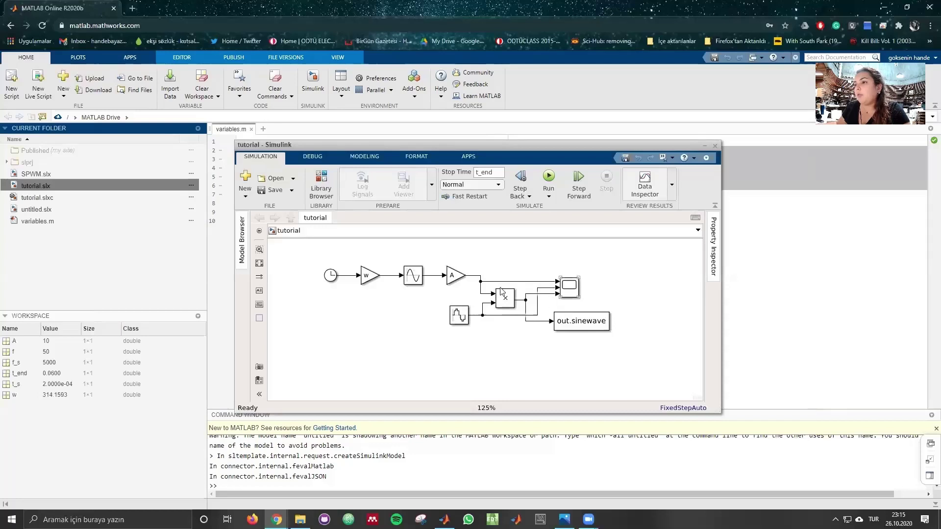
click(483, 245)
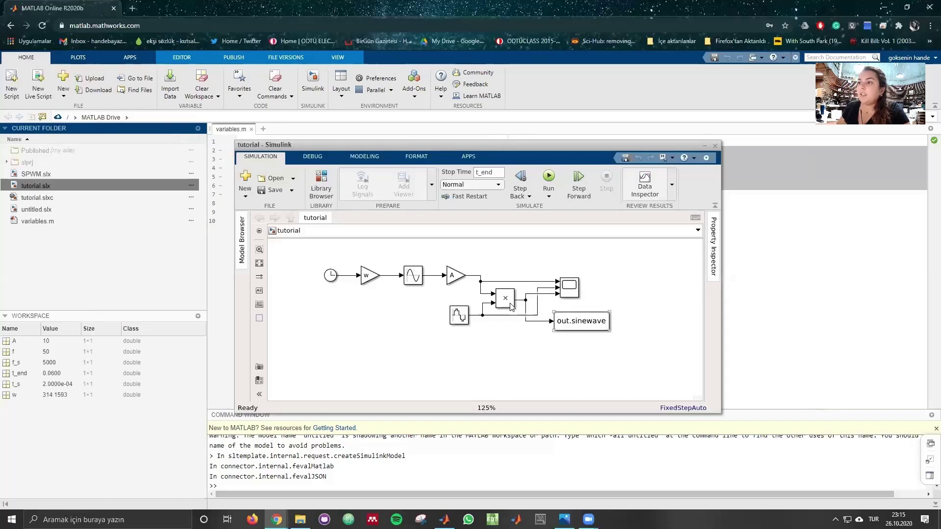
click(598, 326)
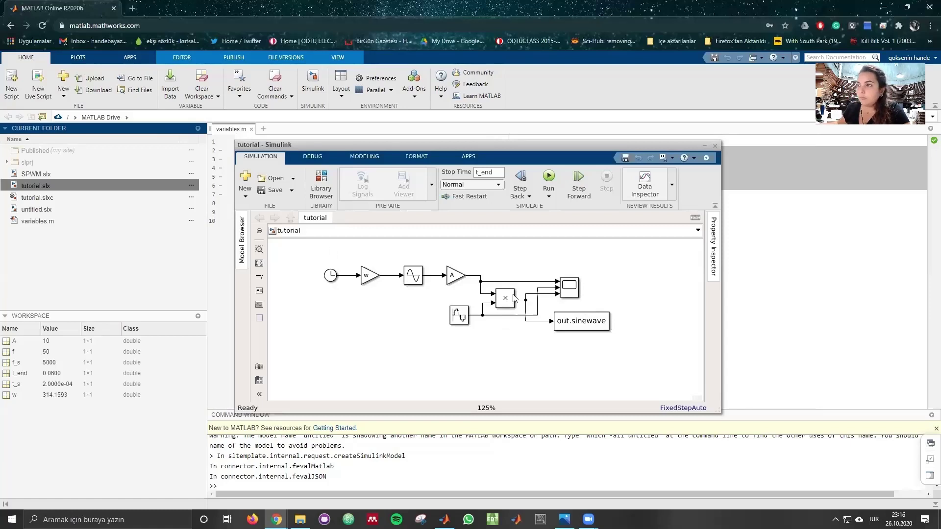
Run the tutorial simulation, review the sine wave, product and scope blocks, and open the Scope plot.
click(549, 177)
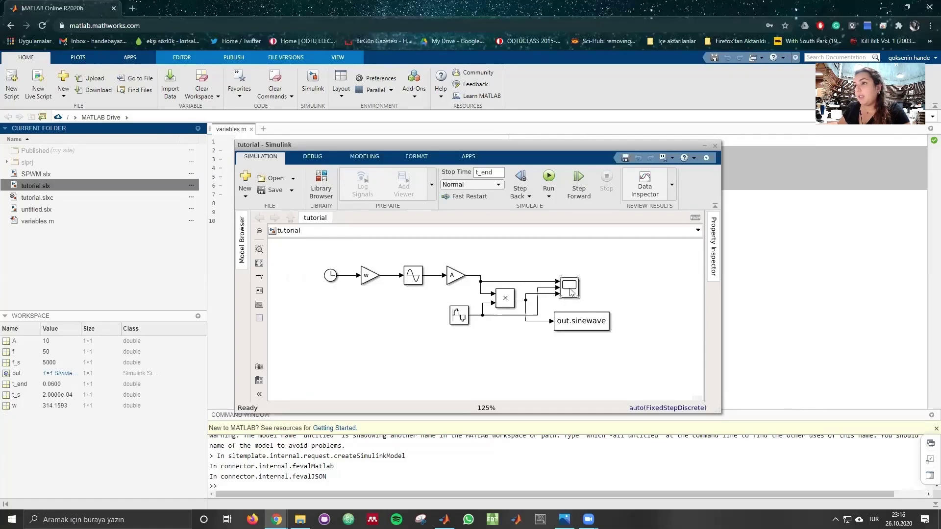
click(465, 323)
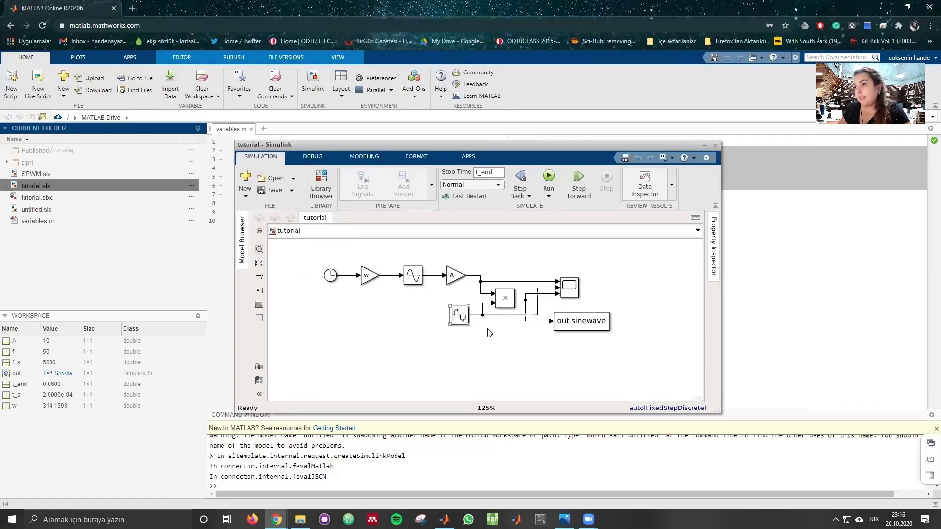
click(505, 305)
click(570, 289)
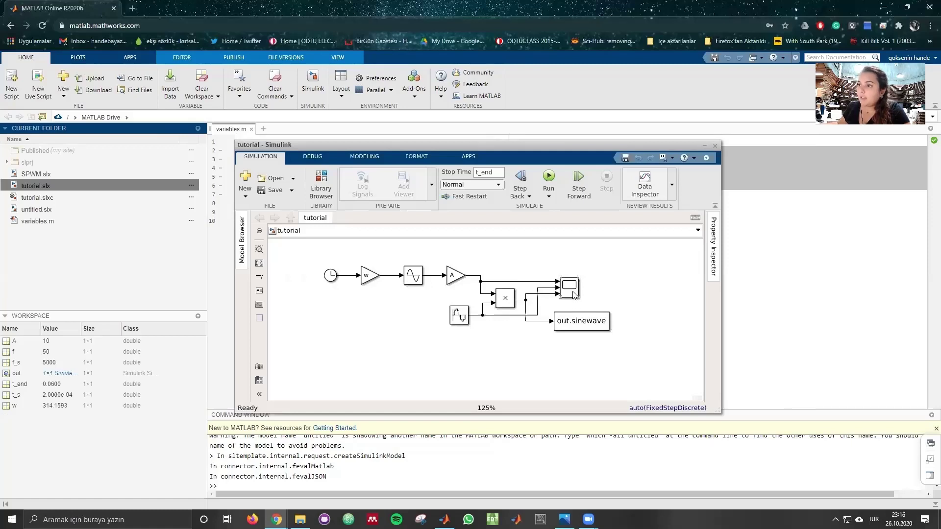
click(505, 296)
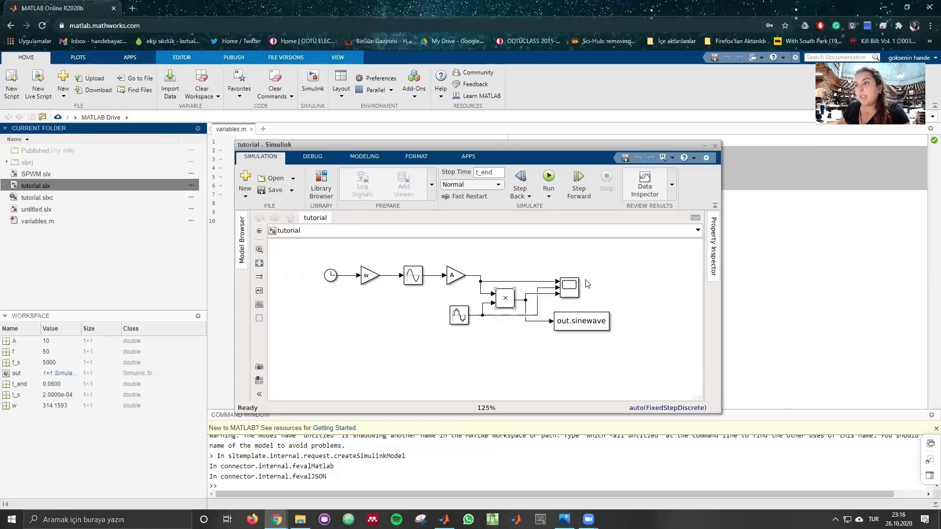
click(573, 288)
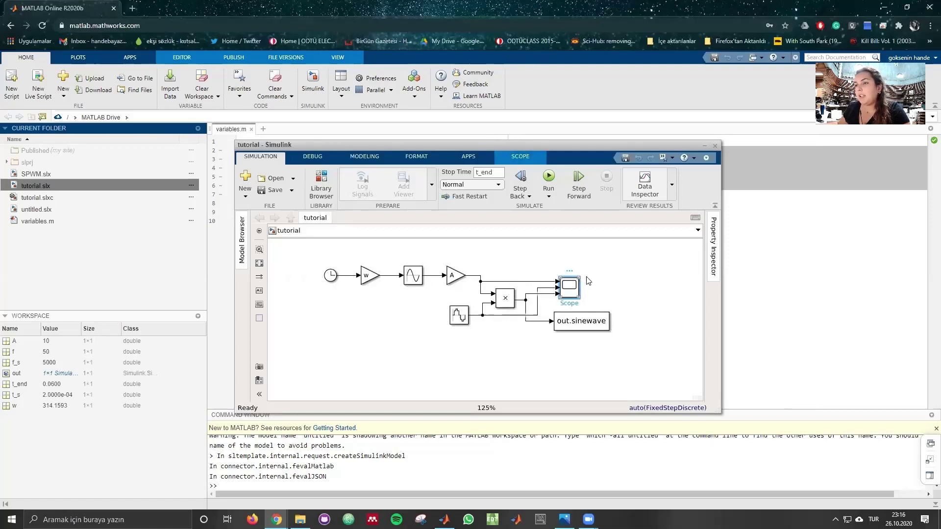
double_click(570, 288)
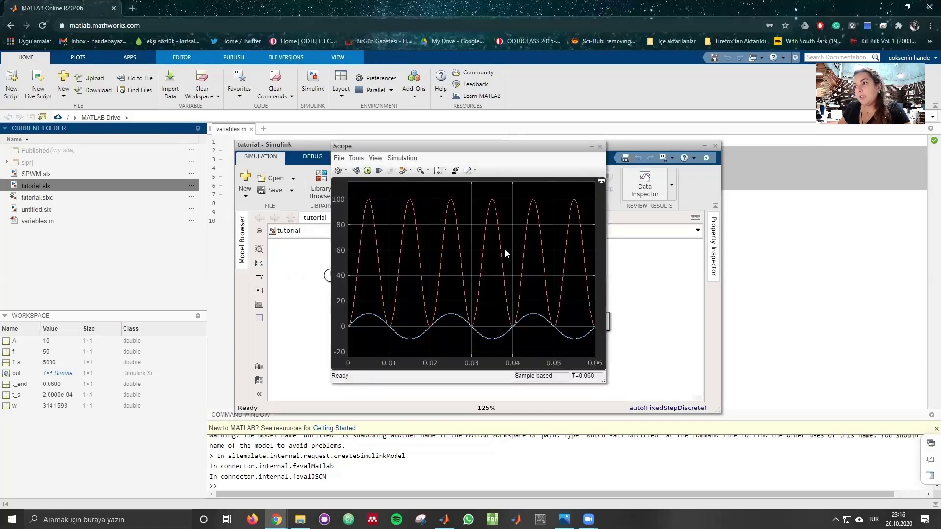
Show the legend in the Scope plot, move the plot beside the model to view both, and close it.
click(376, 161)
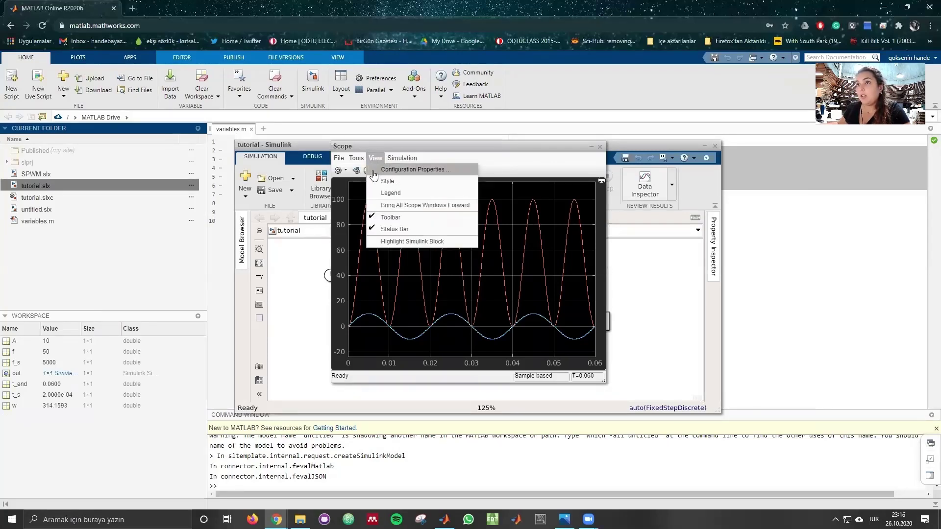
click(380, 193)
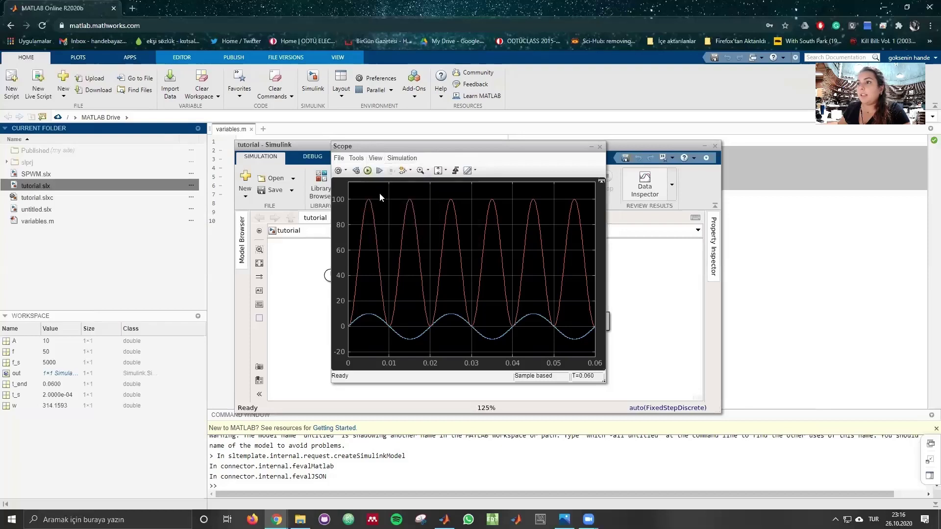
drag(498, 148, 751, 153)
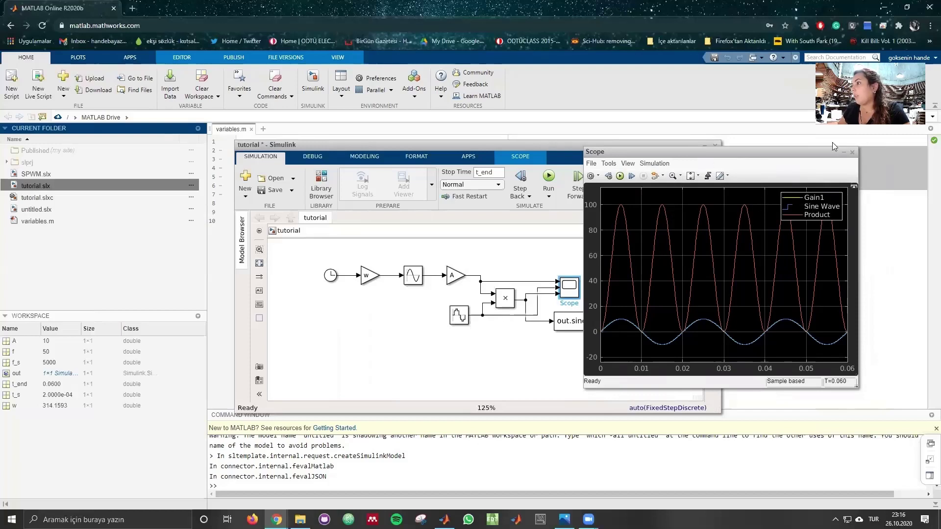
click(853, 152)
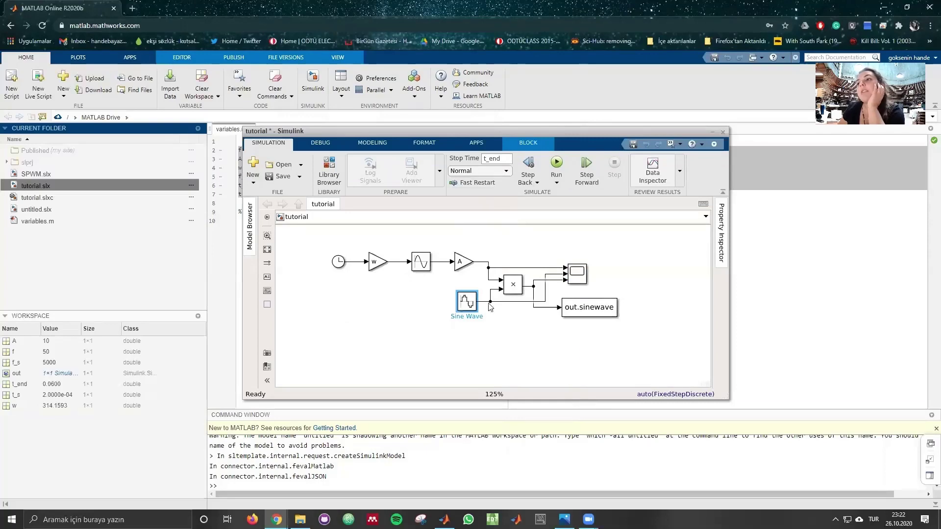
Open the Sine Wave block's parameters, review its amplitude, frequency and sample time settings, and close them without changes.
double_click(464, 302)
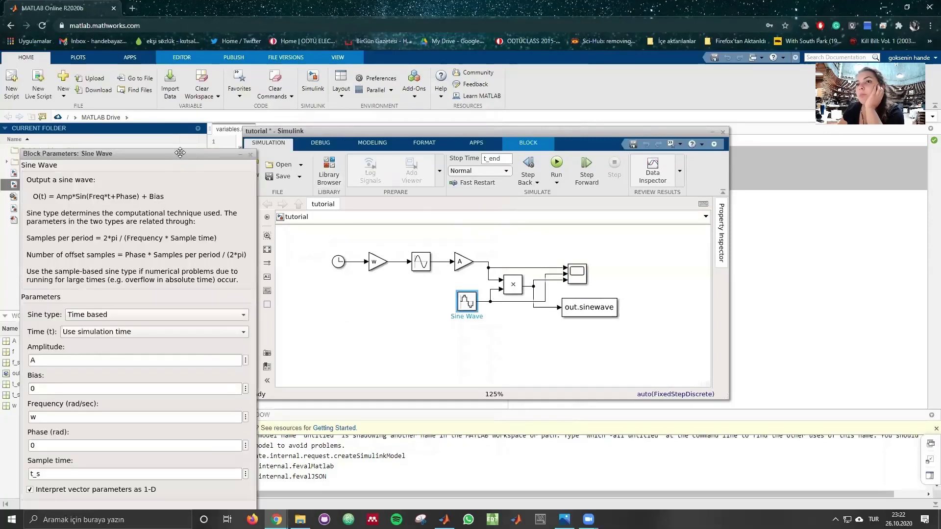
drag(192, 149, 423, 60)
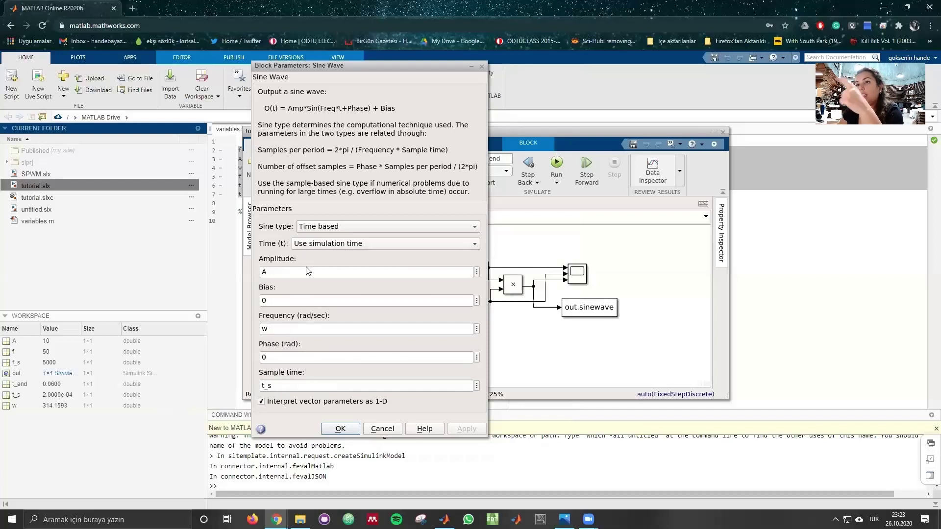
double_click(330, 273)
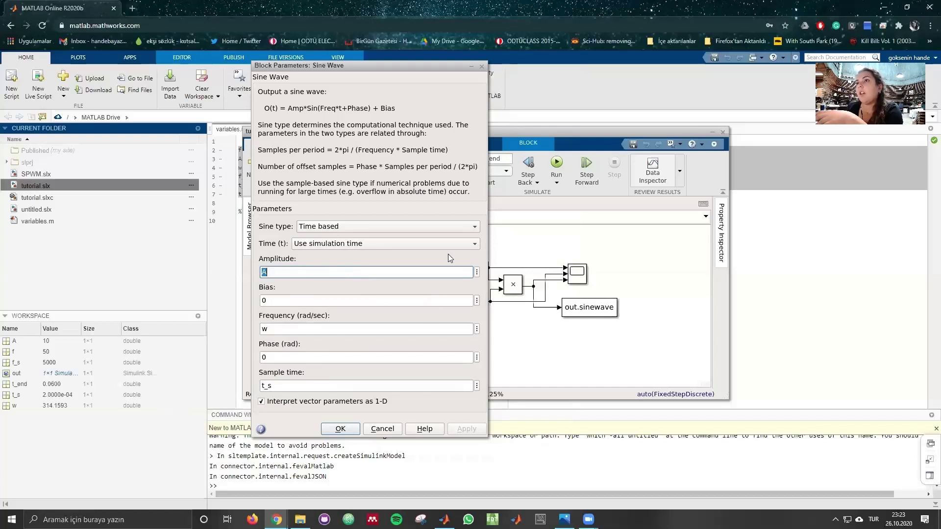
click(582, 240)
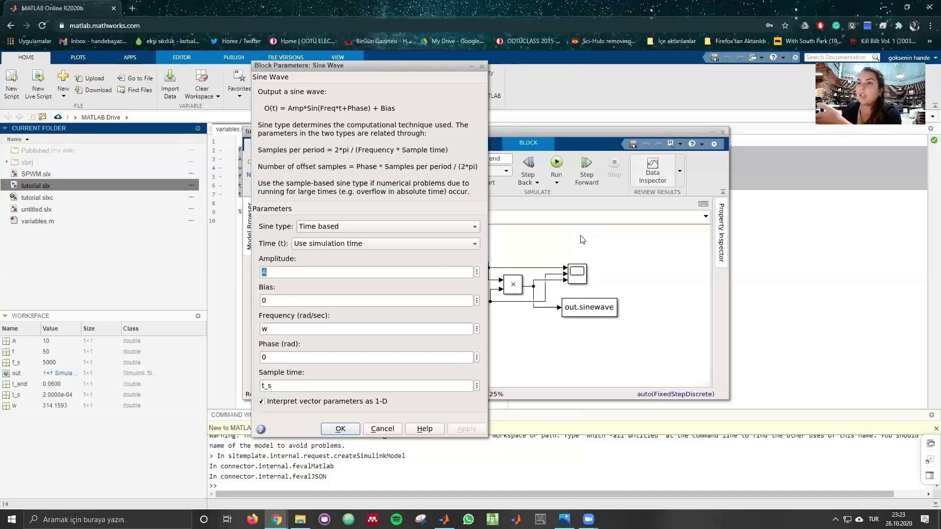
click(482, 68)
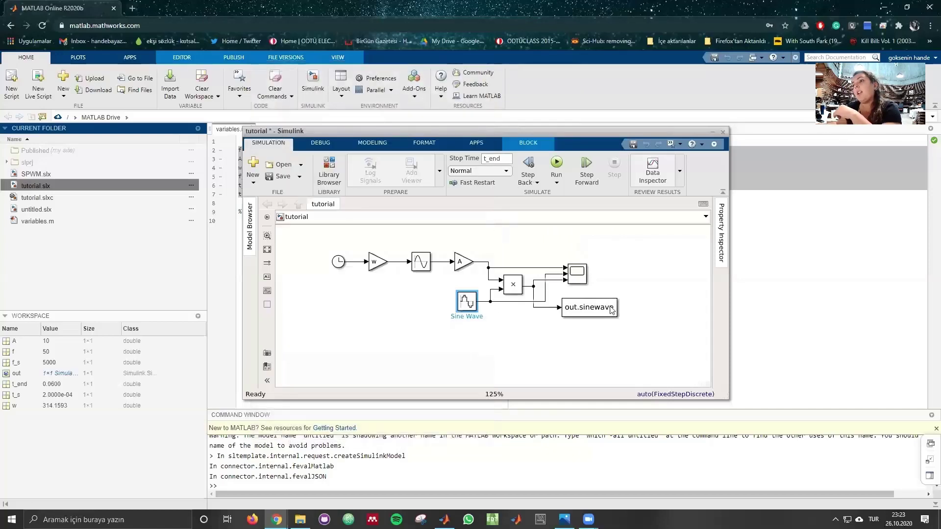
Open the To Workspace block's parameters, review the available save formats while keeping Array, and close them.
click(584, 312)
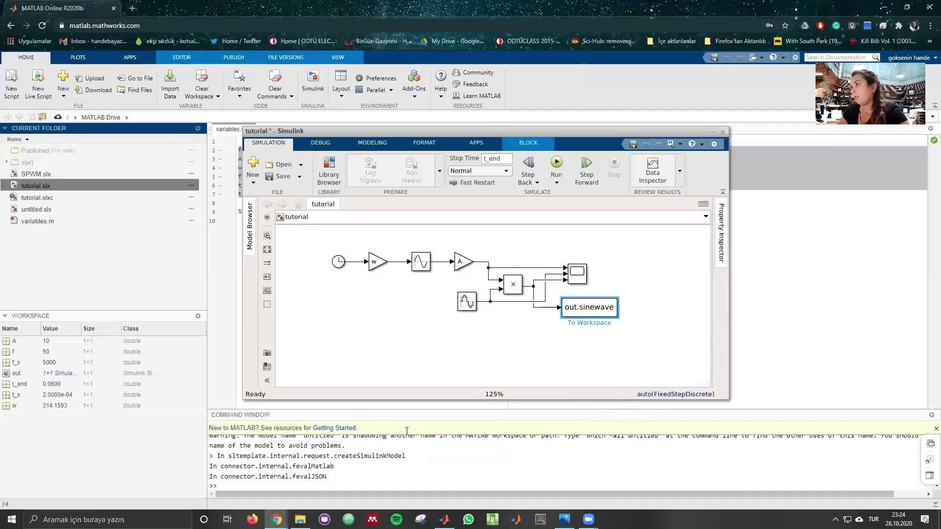
click(591, 308)
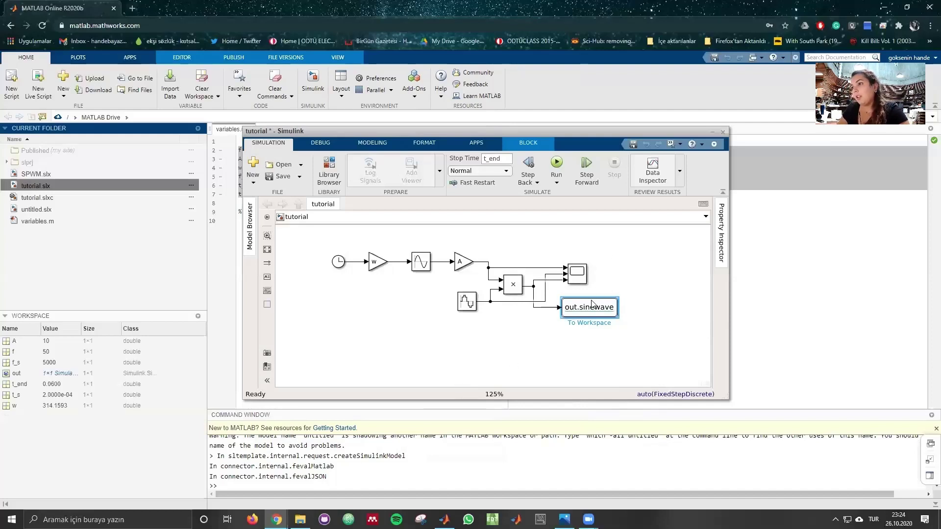
click(643, 269)
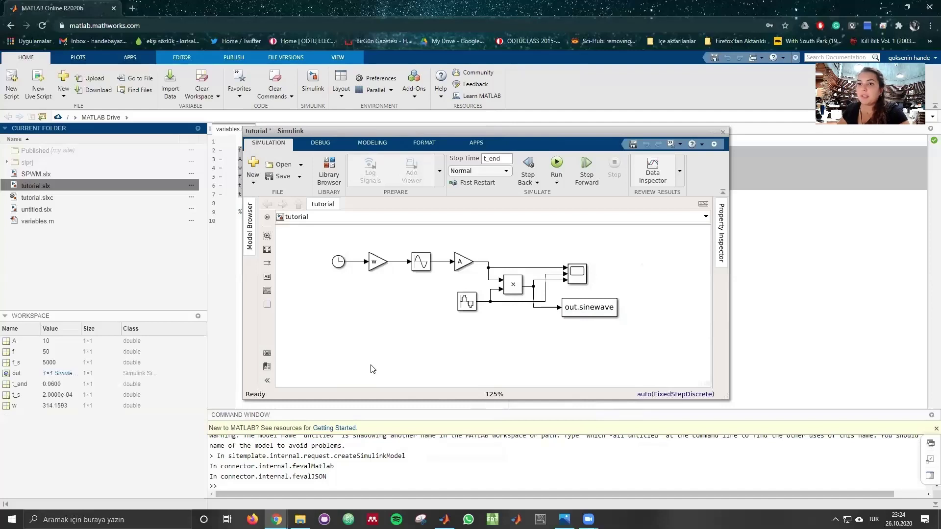
click(605, 312)
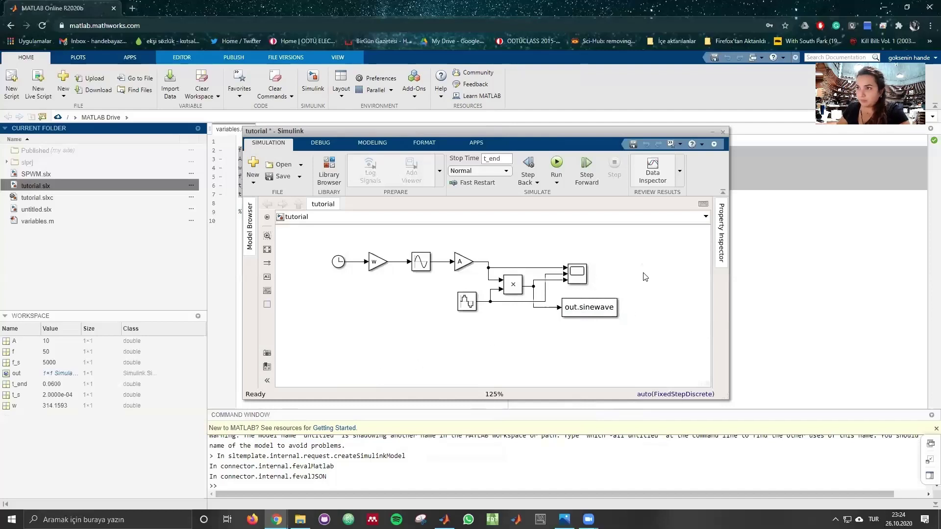
double_click(596, 311)
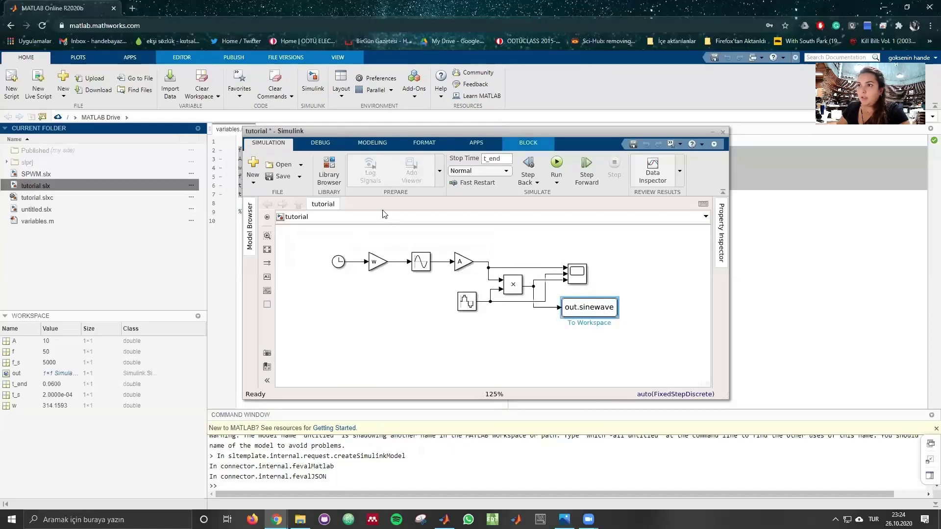
drag(206, 96, 442, 119)
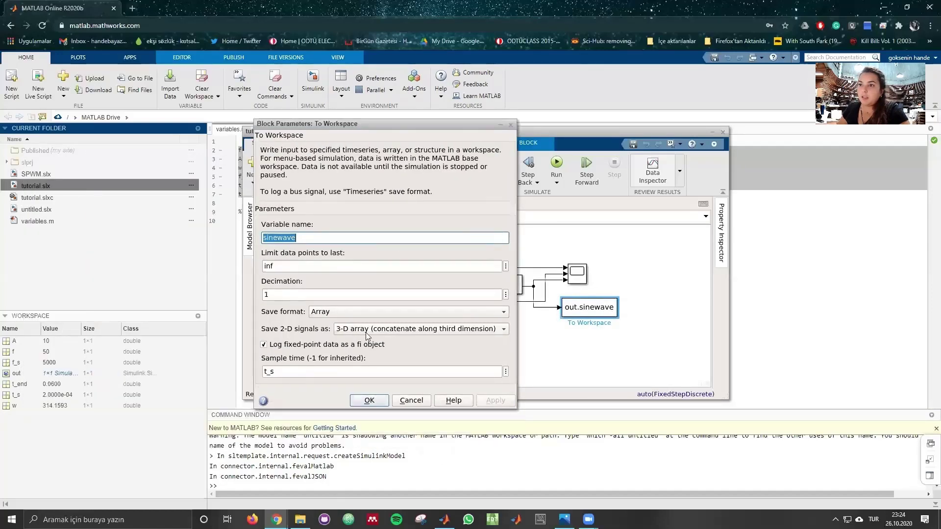
click(392, 314)
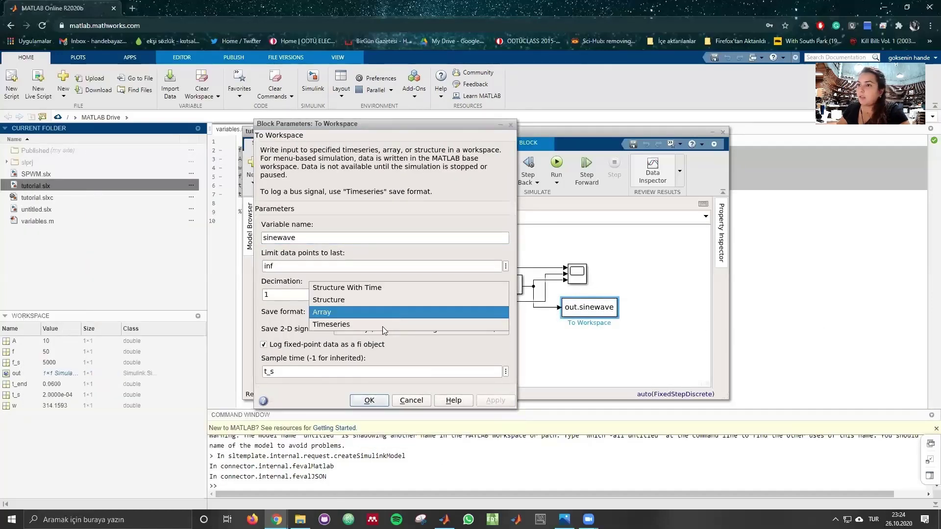
click(446, 343)
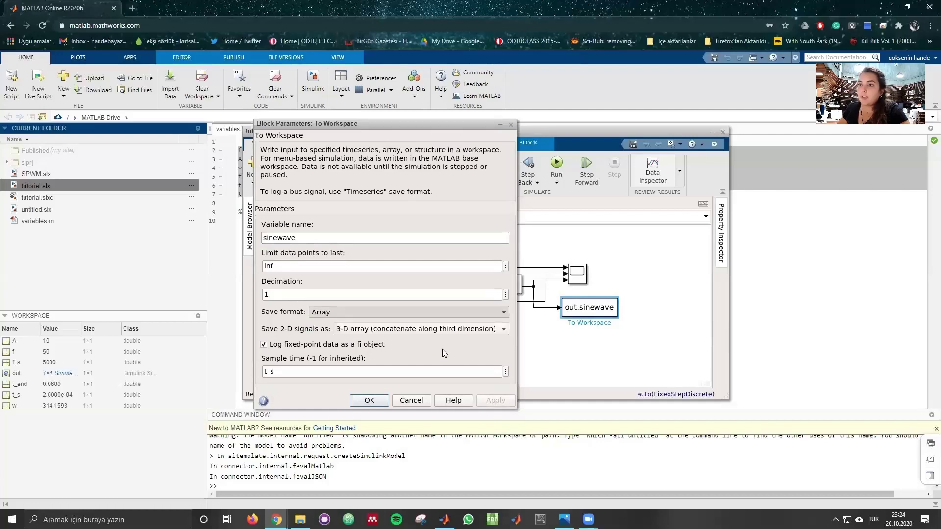
click(510, 125)
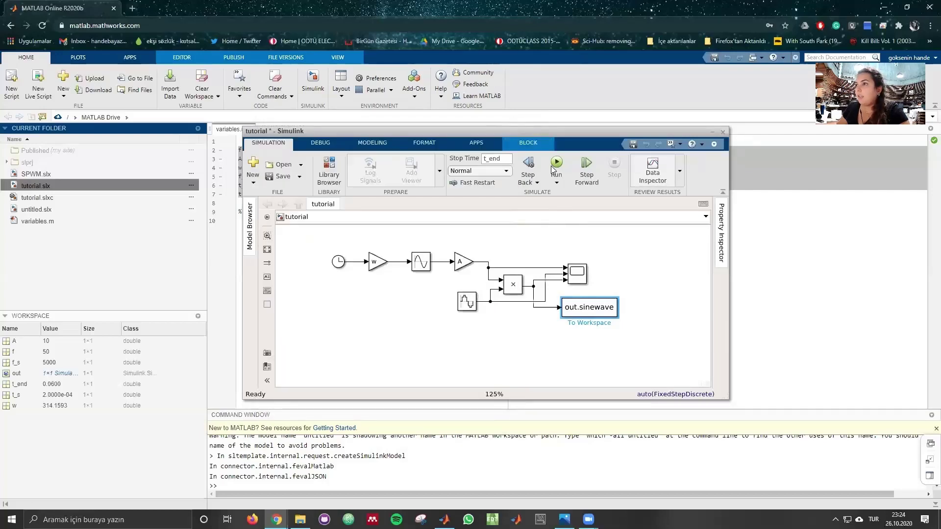
Minimize the tutorial model, open the out variable from the workspace, and view the data in its sinewave property.
click(710, 133)
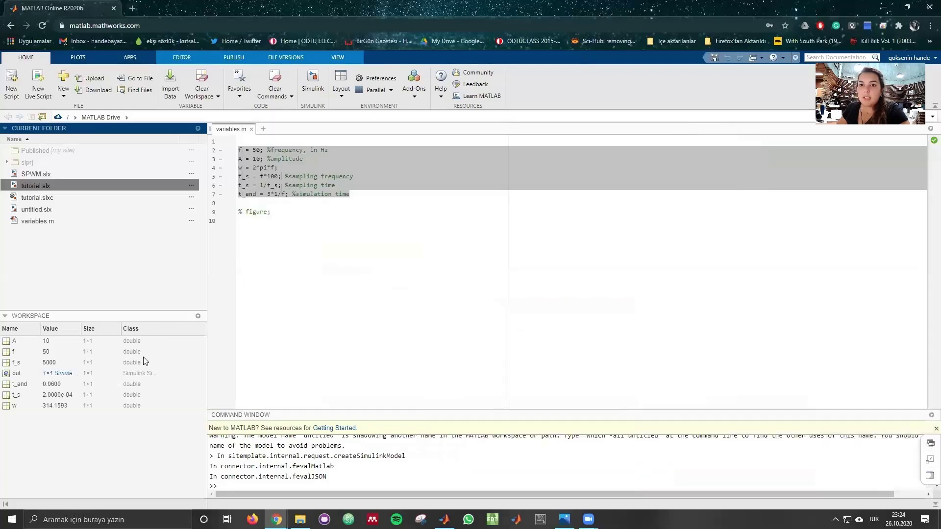
click(16, 375)
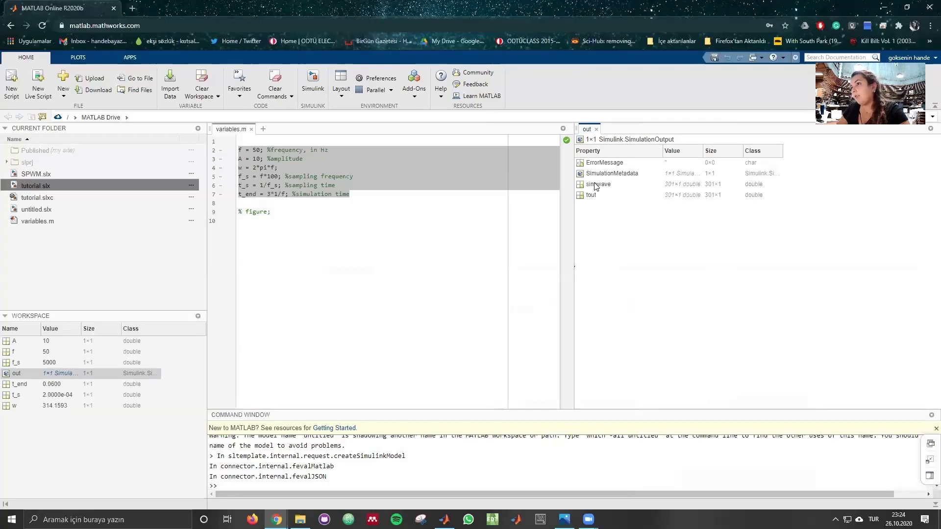
click(607, 188)
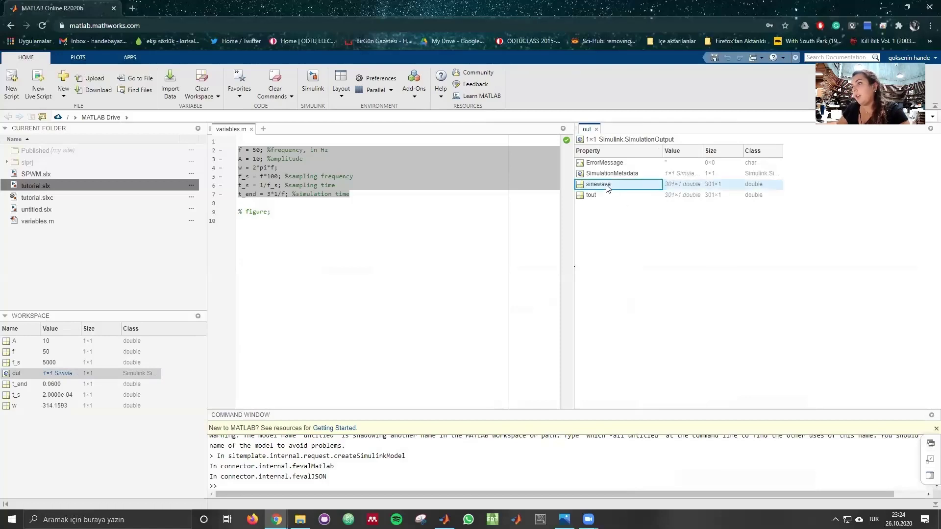
double_click(607, 188)
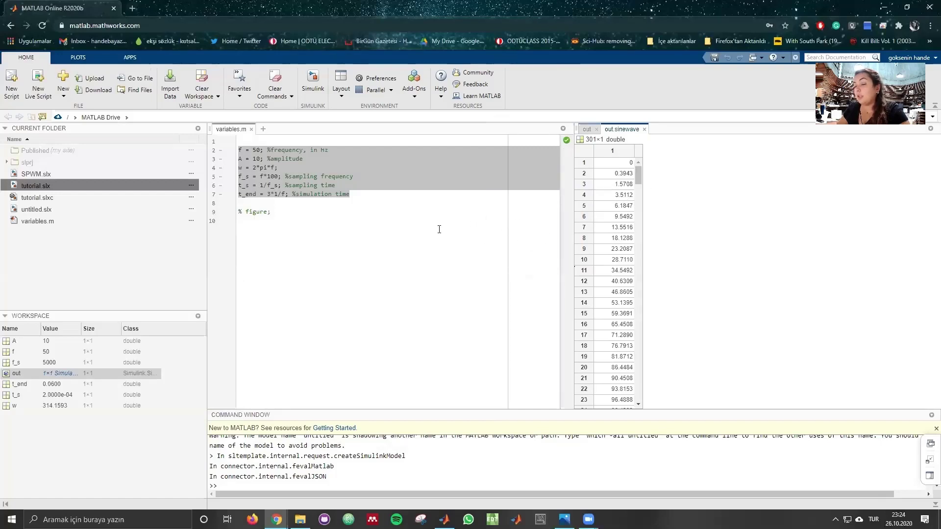
click(284, 257)
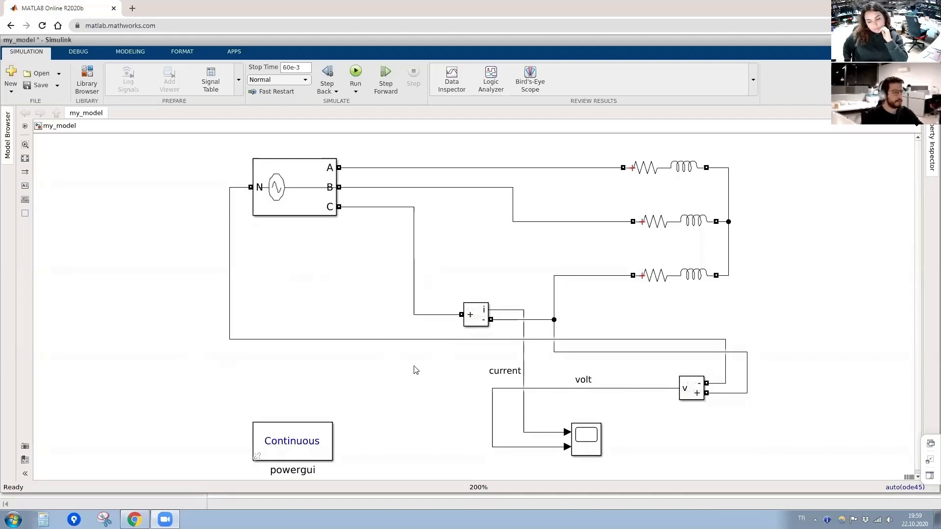
Examine my_model's three-phase source, series RLC branches, current measurement and scope blocks.
click(309, 206)
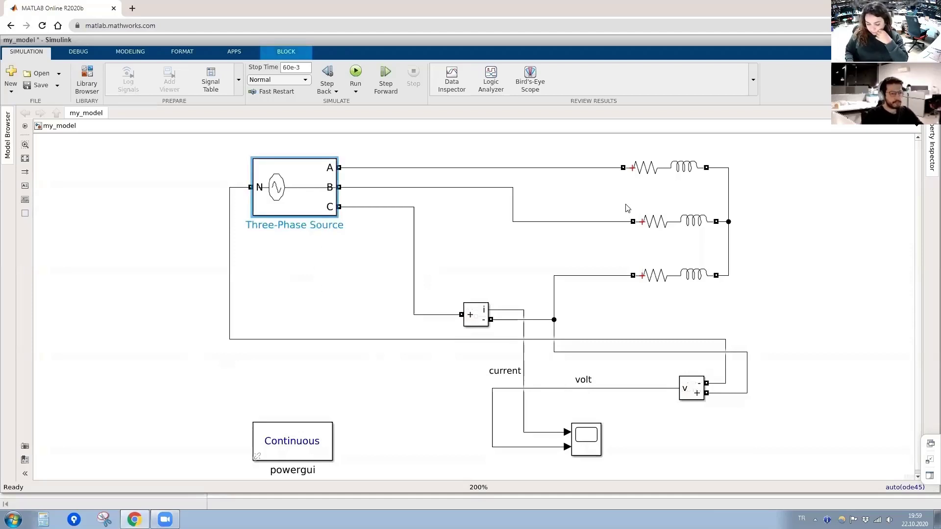
click(664, 172)
click(688, 225)
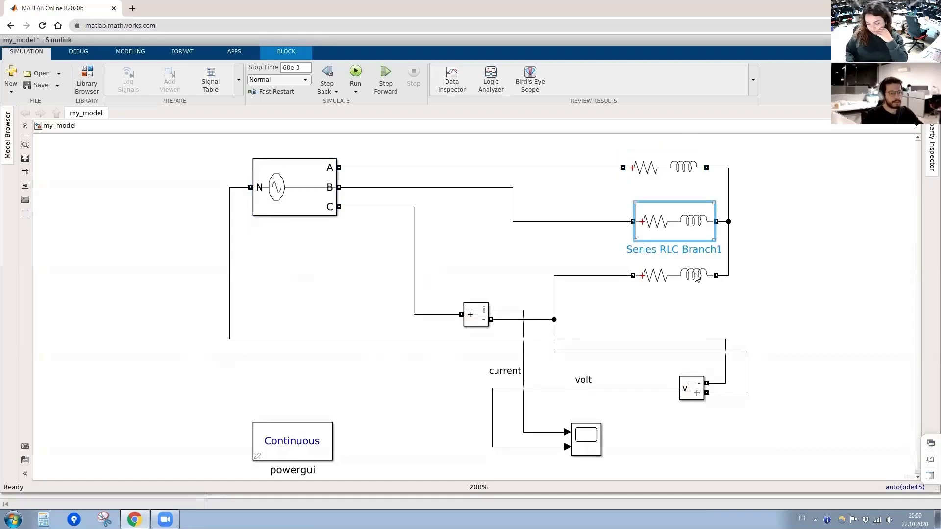
click(693, 275)
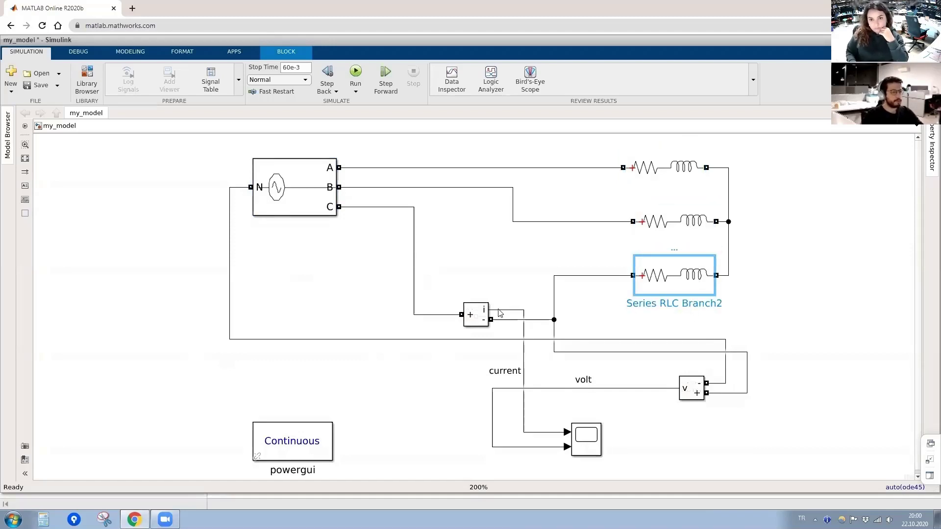
key(Tab)
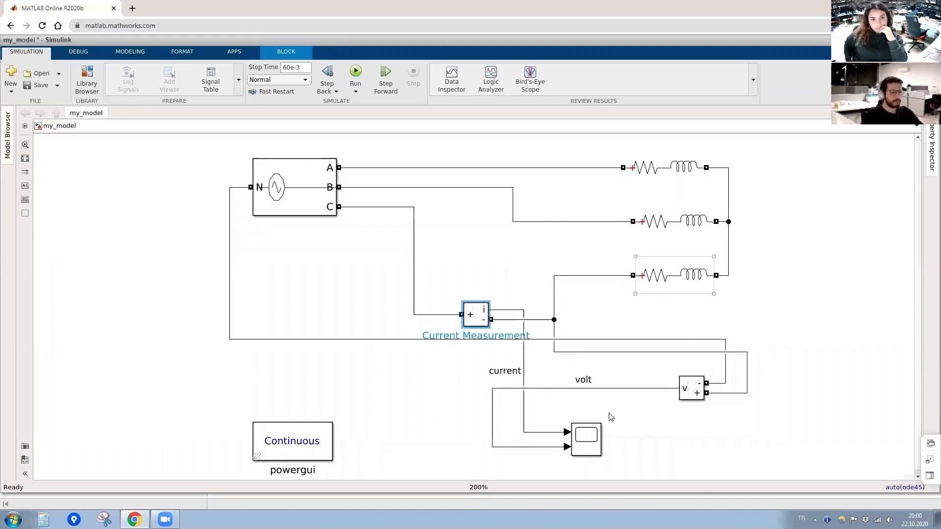
click(597, 436)
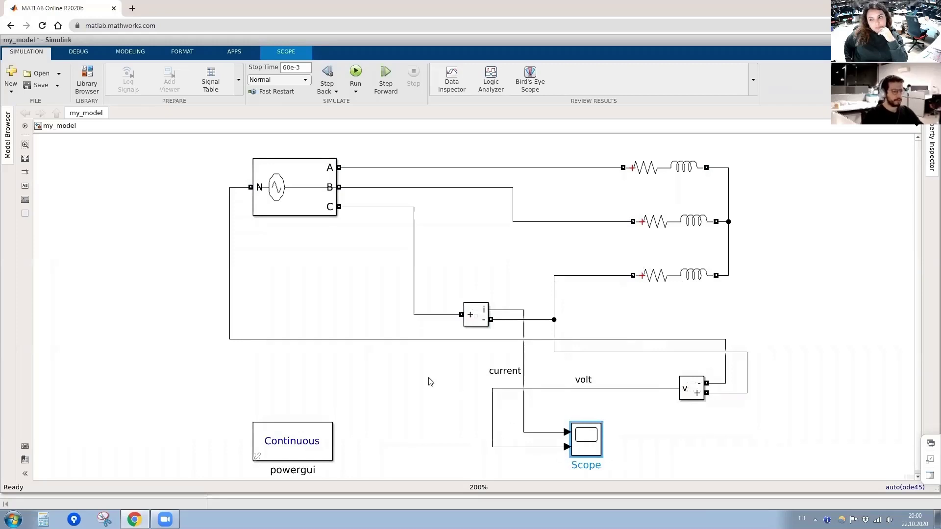
click(516, 416)
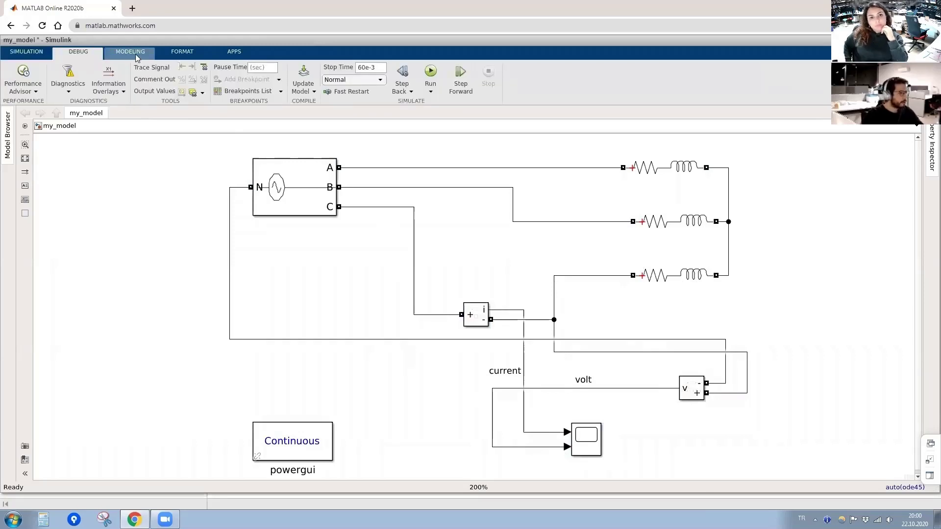
Open the model settings for my_model and expand the solver details.
click(178, 54)
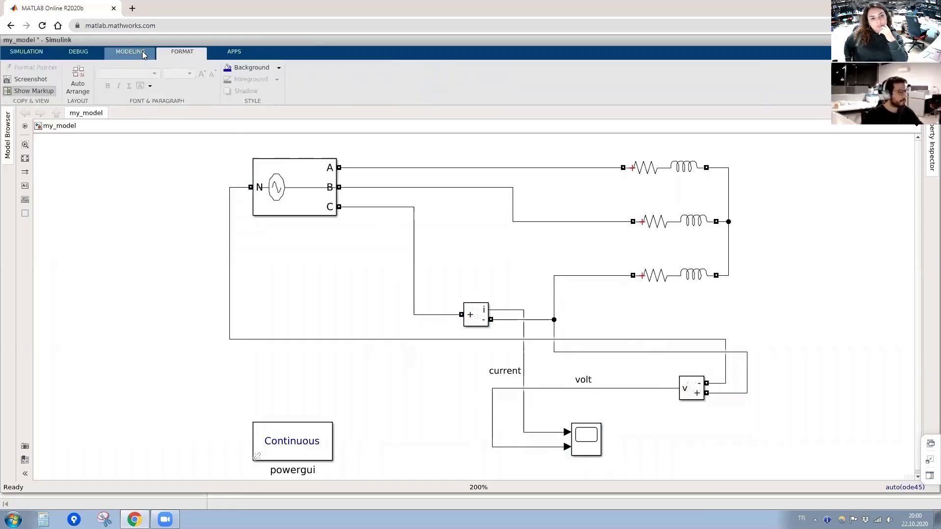
click(143, 54)
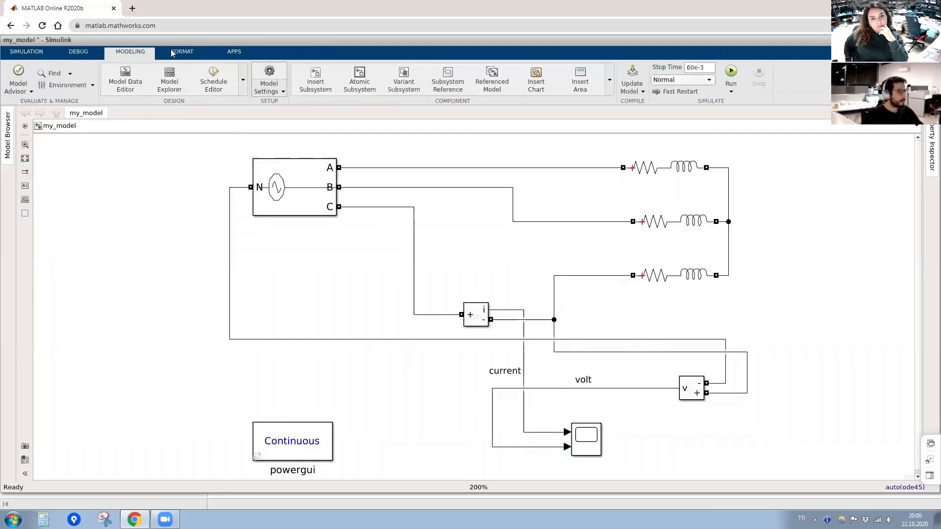
click(275, 73)
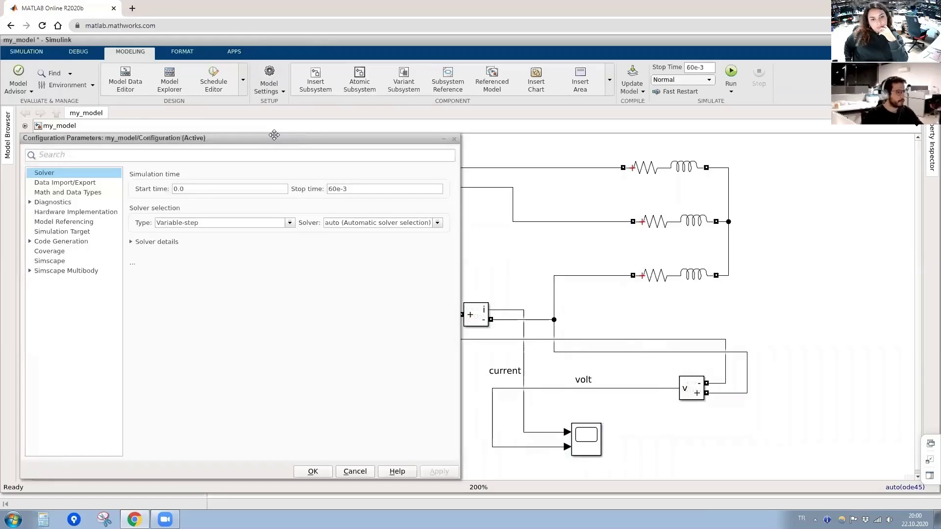
drag(273, 134, 286, 136)
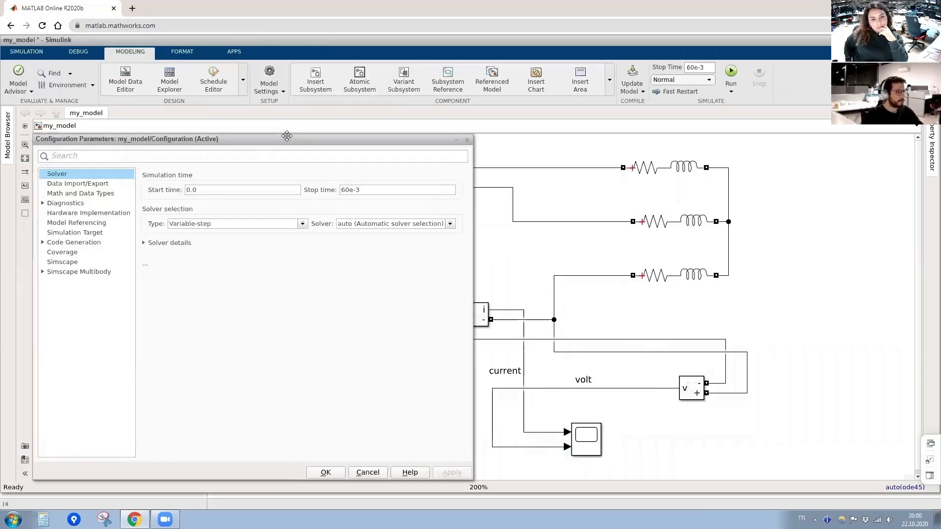
click(167, 244)
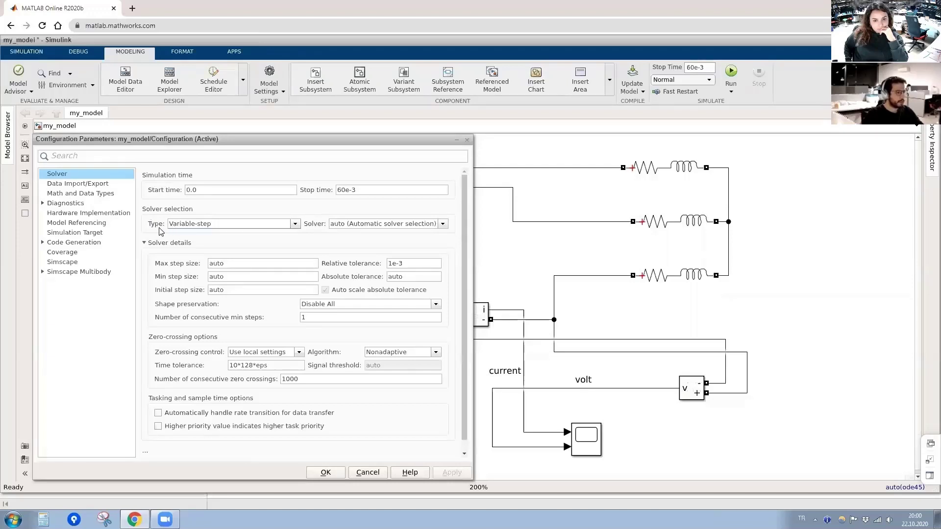
Set my_model's solver type to Fixed-step with a fixed-step size of 0.1e-3.
click(194, 224)
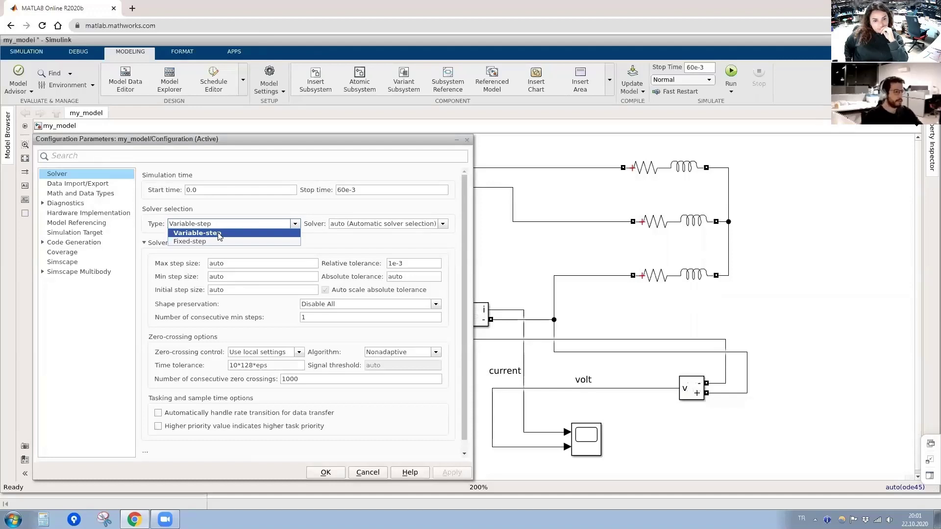
click(195, 242)
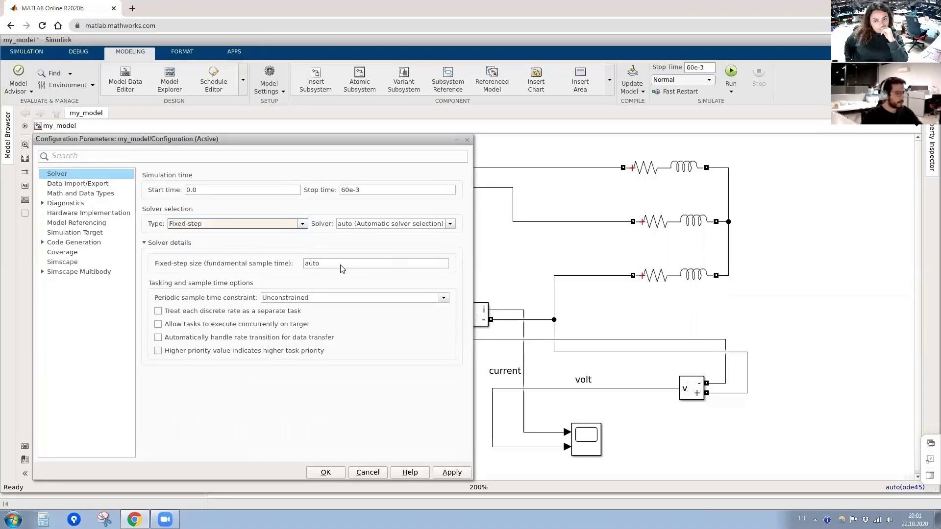
click(342, 267)
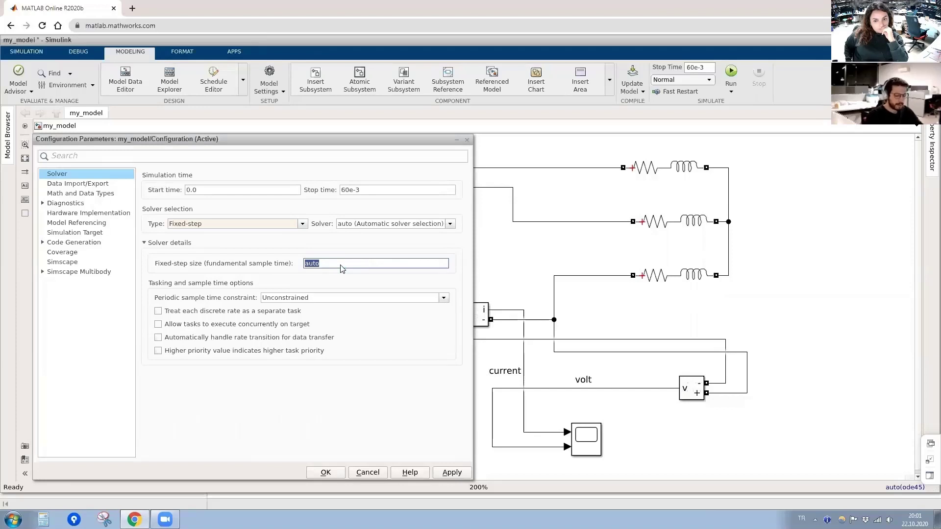
text(0.1)
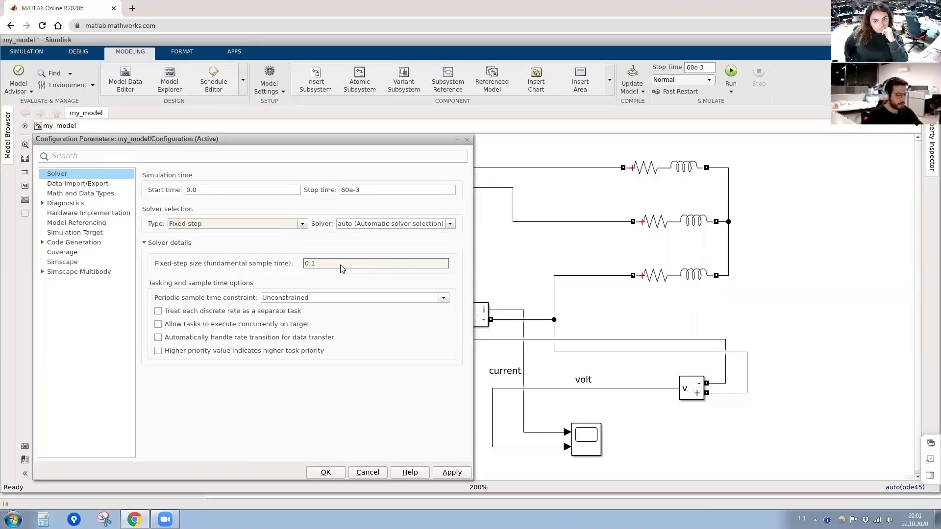
text(e-3)
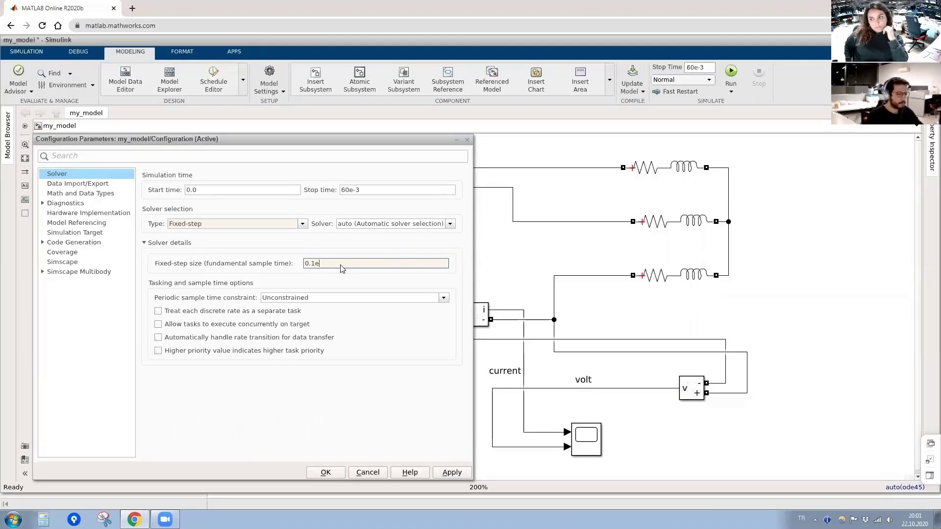
click(464, 475)
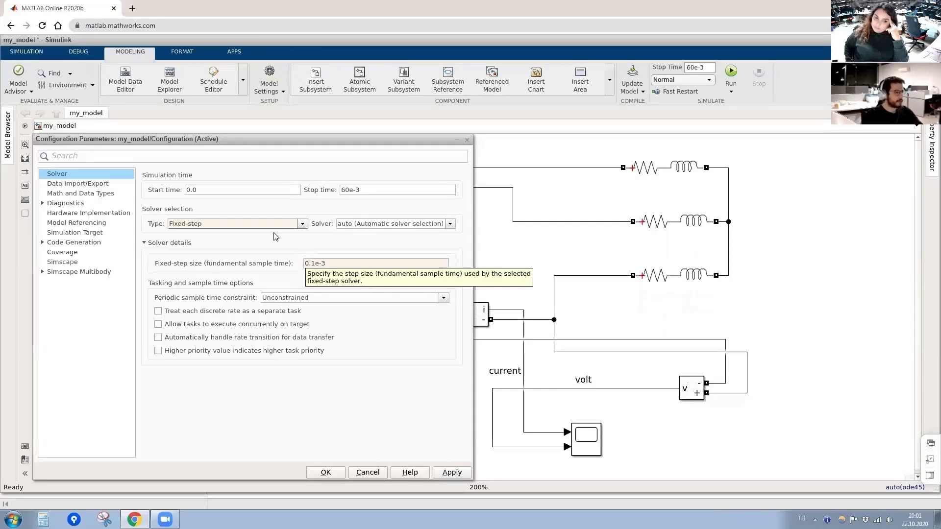
Set the solver type to Variable-step, apply the change, and return to the model canvas.
click(232, 226)
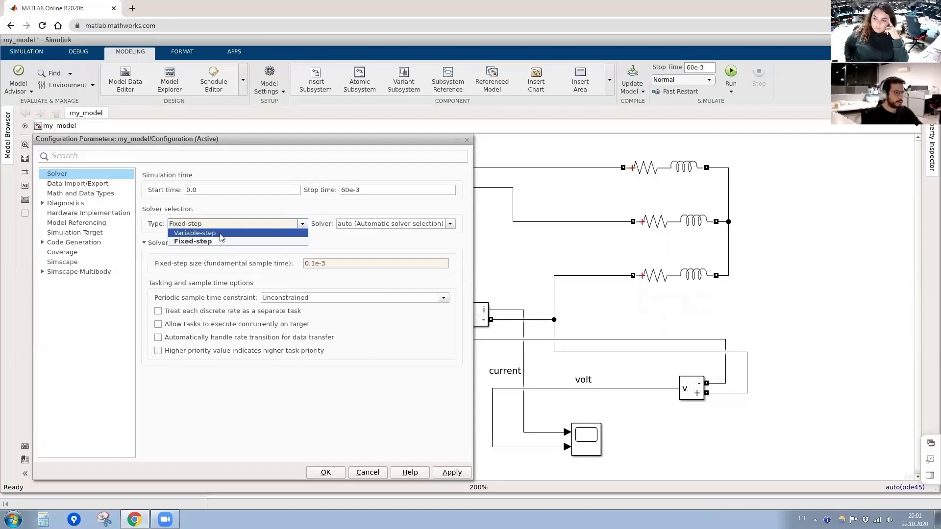
click(220, 234)
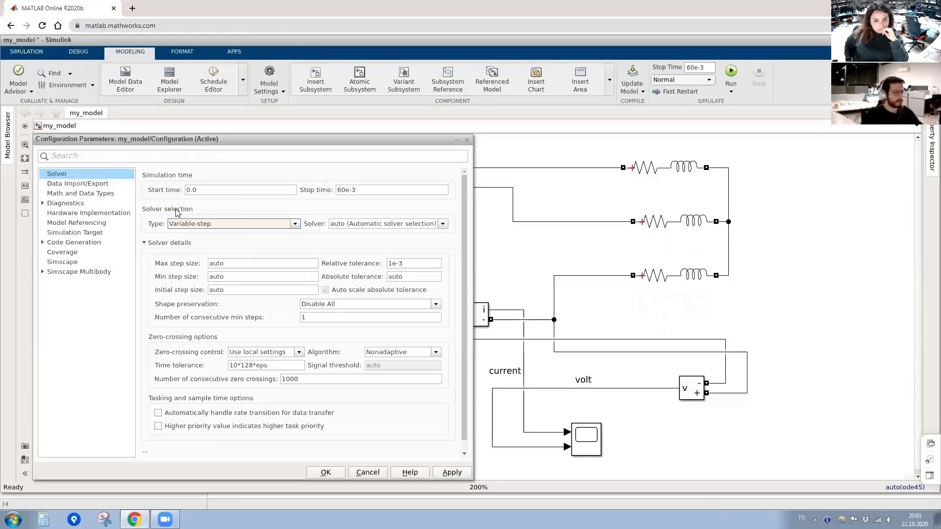
click(451, 472)
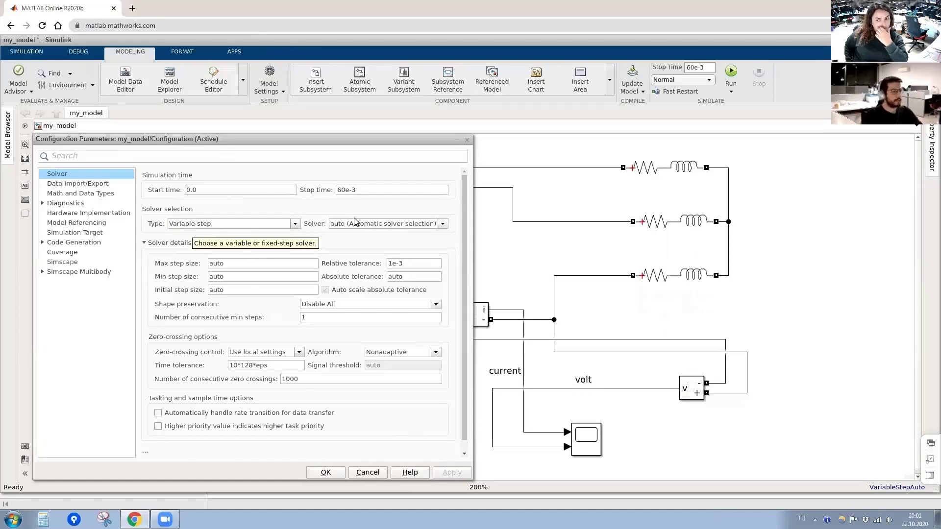
click(329, 472)
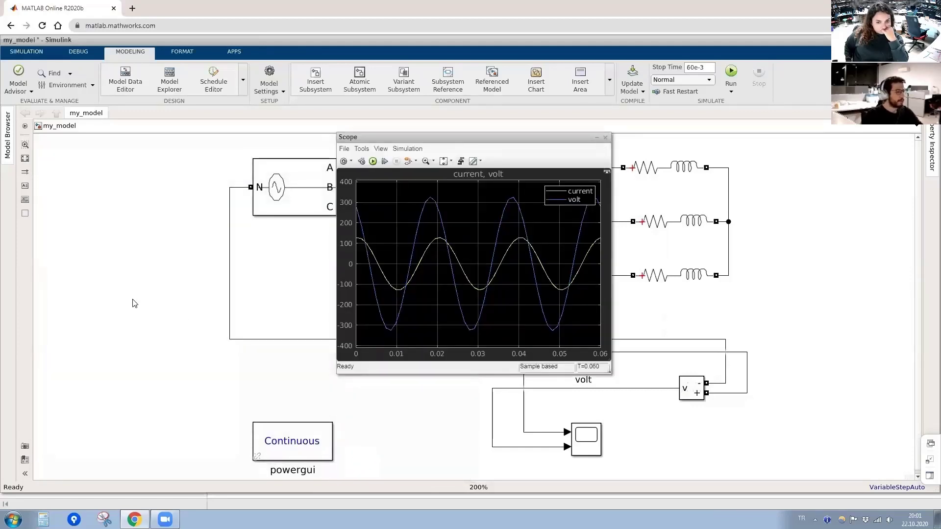
click(134, 303)
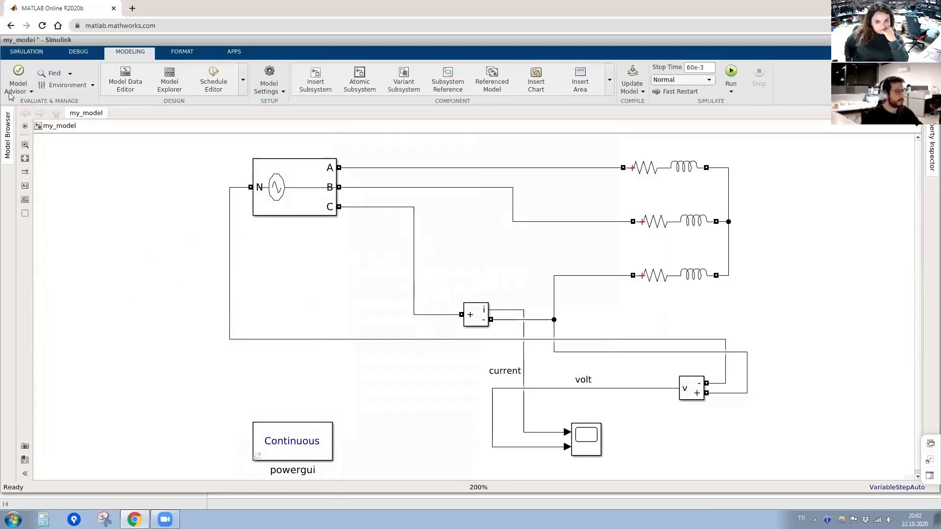
Create a new blank model and save it under the name tutorial.
click(27, 55)
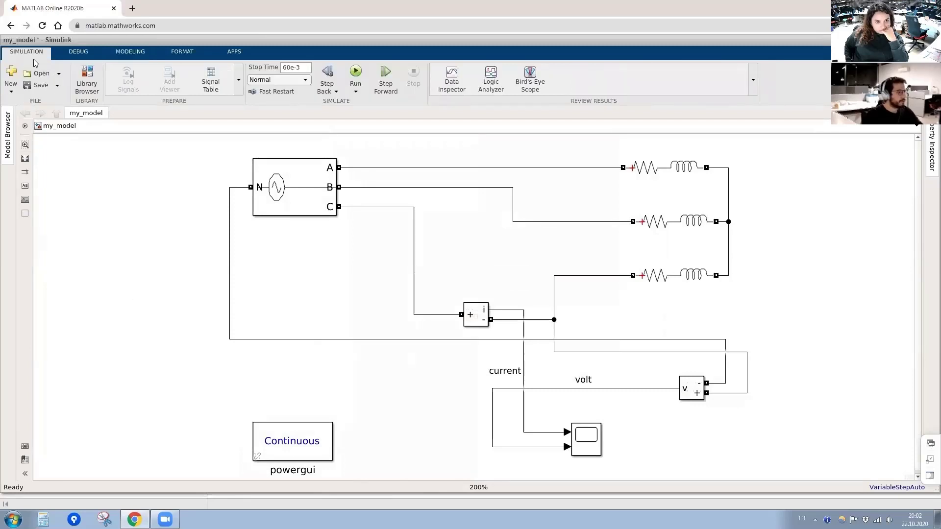
click(14, 88)
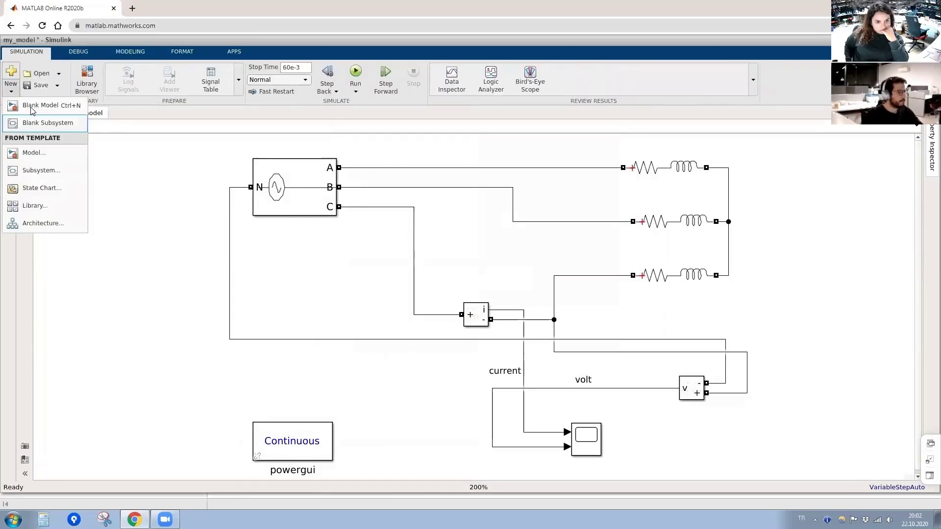
click(66, 135)
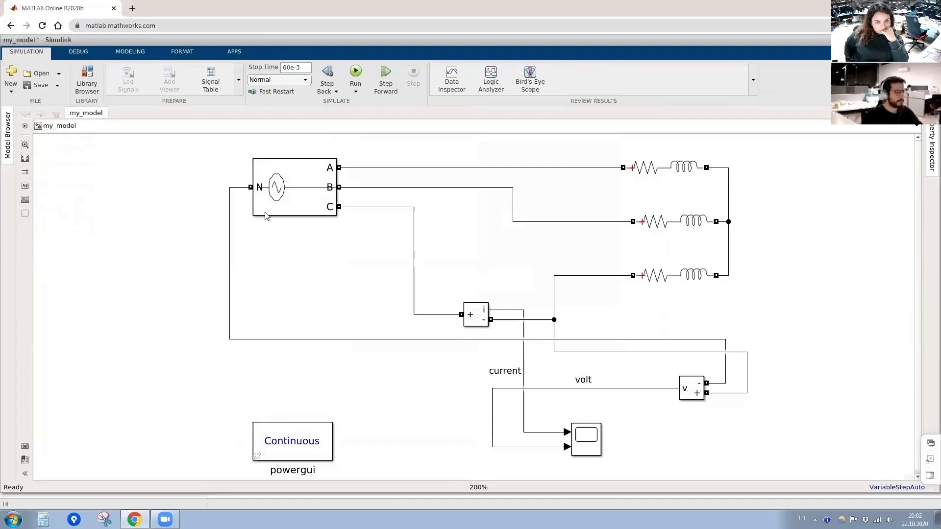
drag(226, 143, 205, 31)
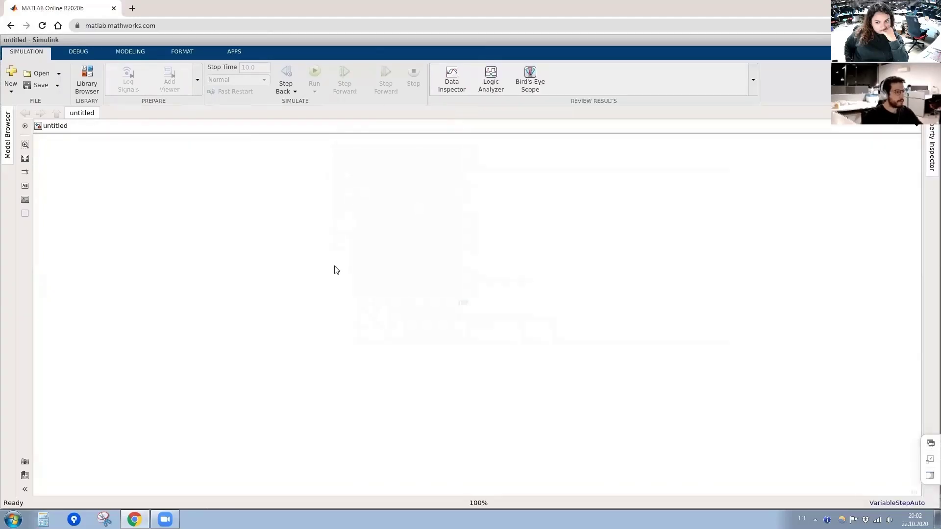
key(ctrl+s)
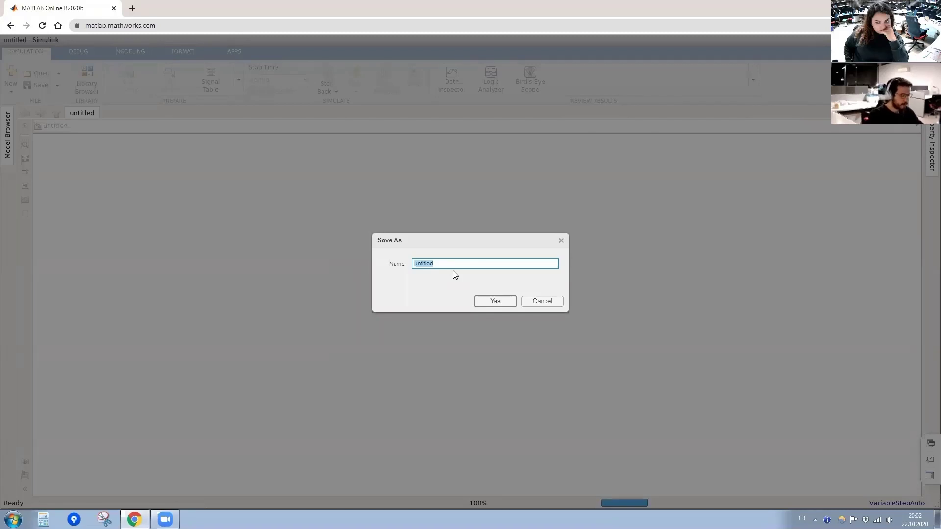
text(tutoria)
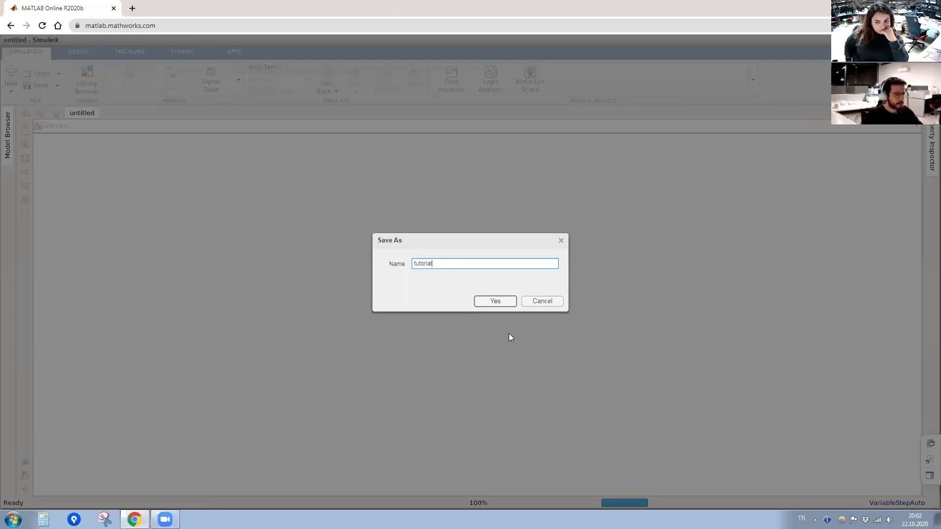
click(504, 302)
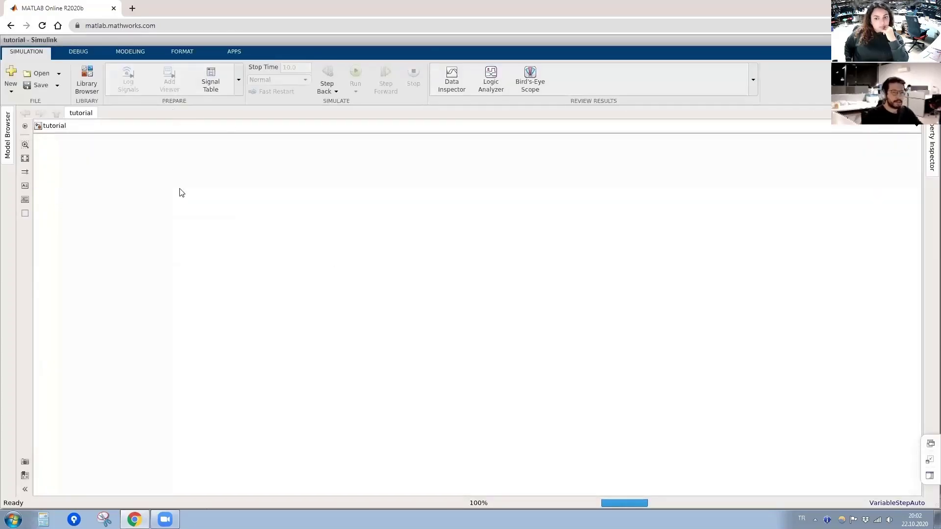
Open the Library Browser at the Fundamental Blocks of Simscape Electrical's Specialized Power Systems.
click(91, 87)
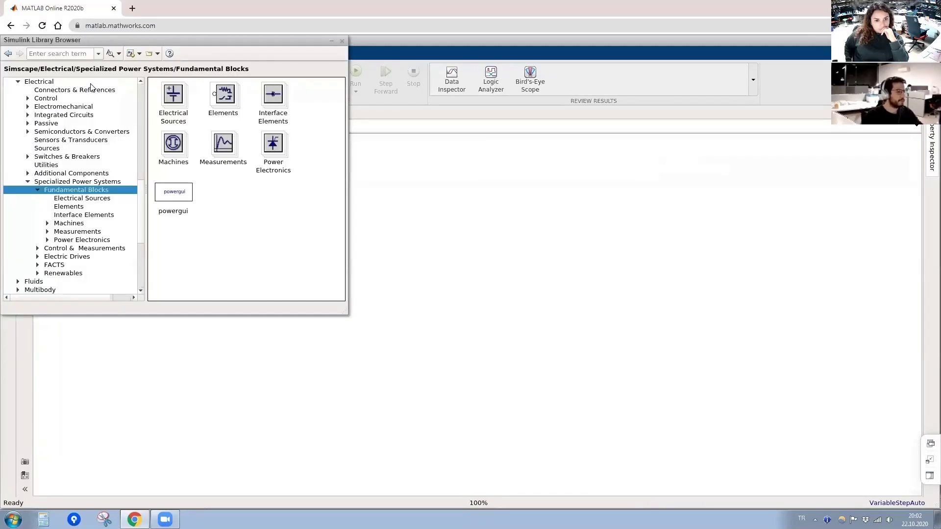
drag(132, 38, 228, 53)
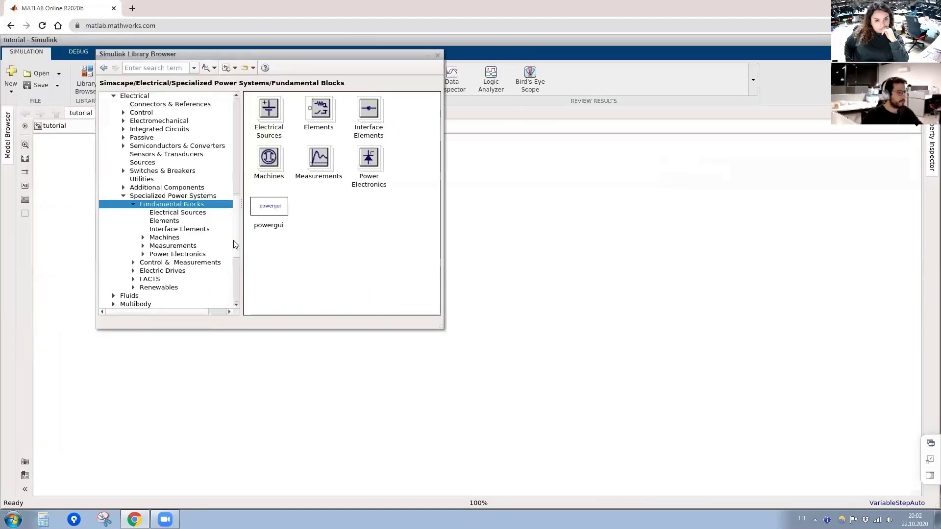
scroll(141, 131, up, 3)
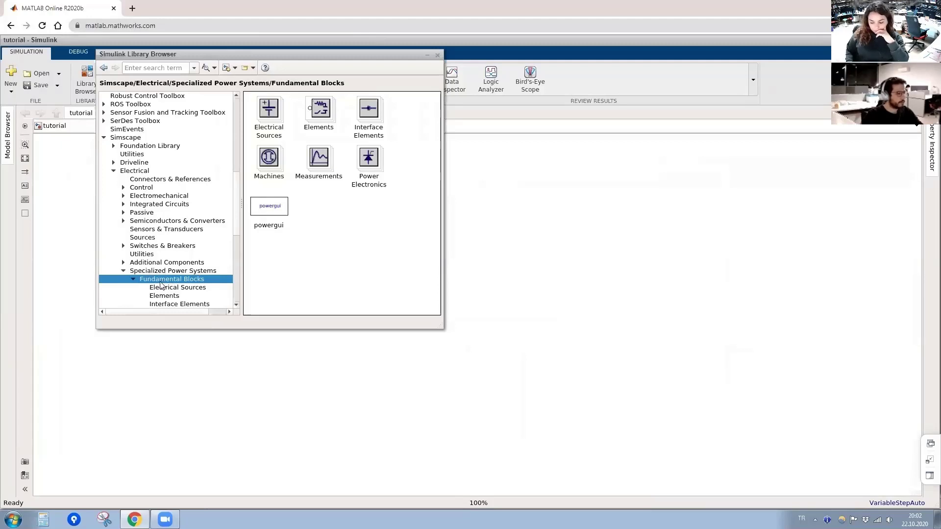
click(189, 271)
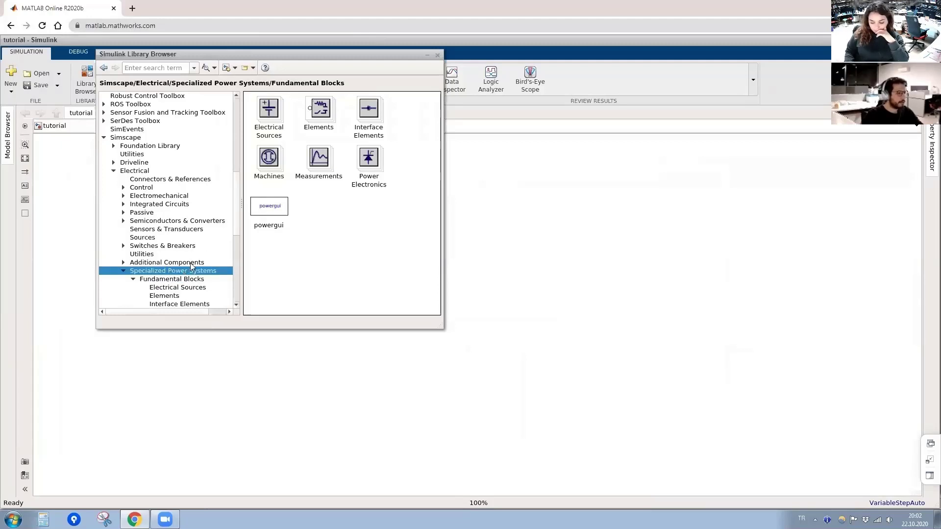
scroll(234, 244, down, 4)
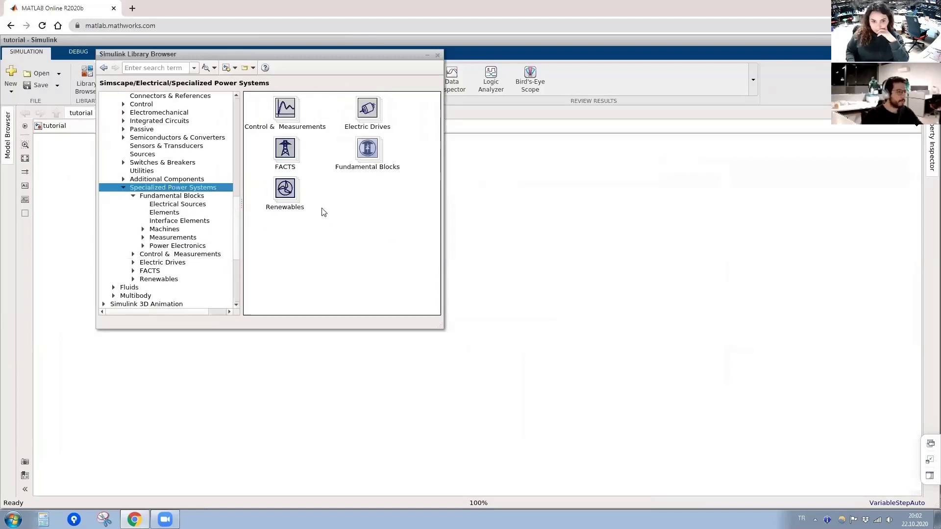
double_click(371, 157)
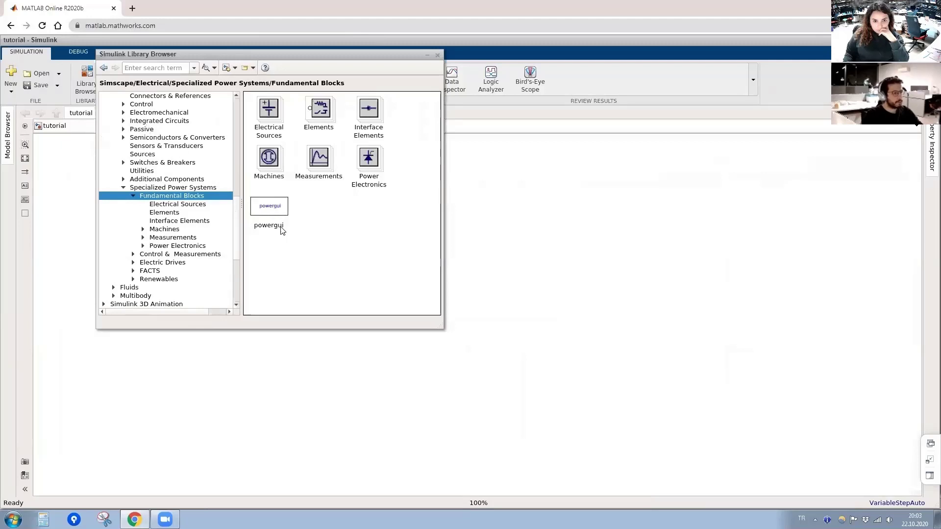
Add the powergui block from Fundamental Blocks to the tutorial model.
click(273, 210)
right_click(272, 211)
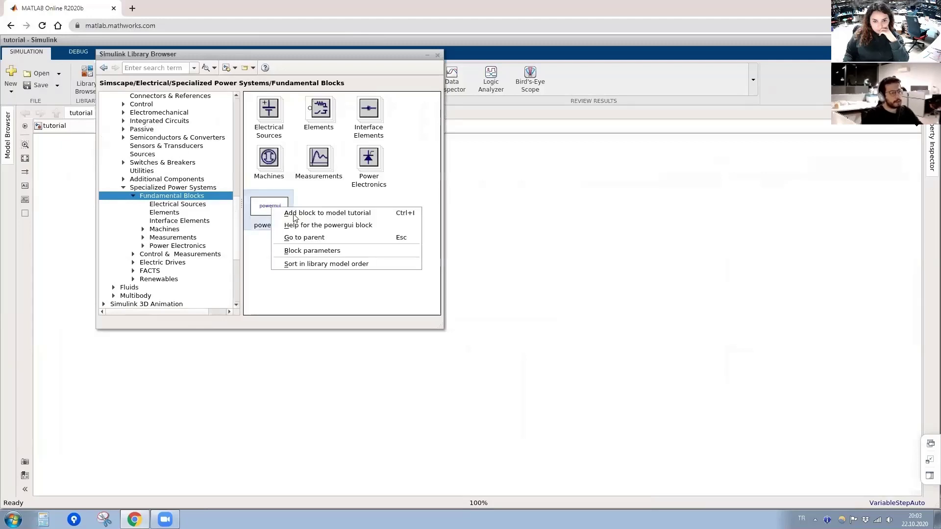
click(268, 281)
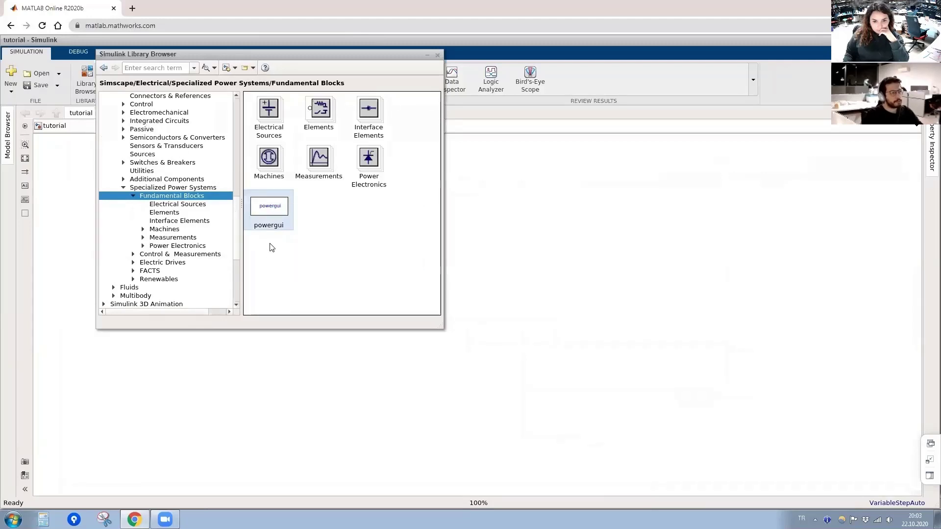
right_click(275, 212)
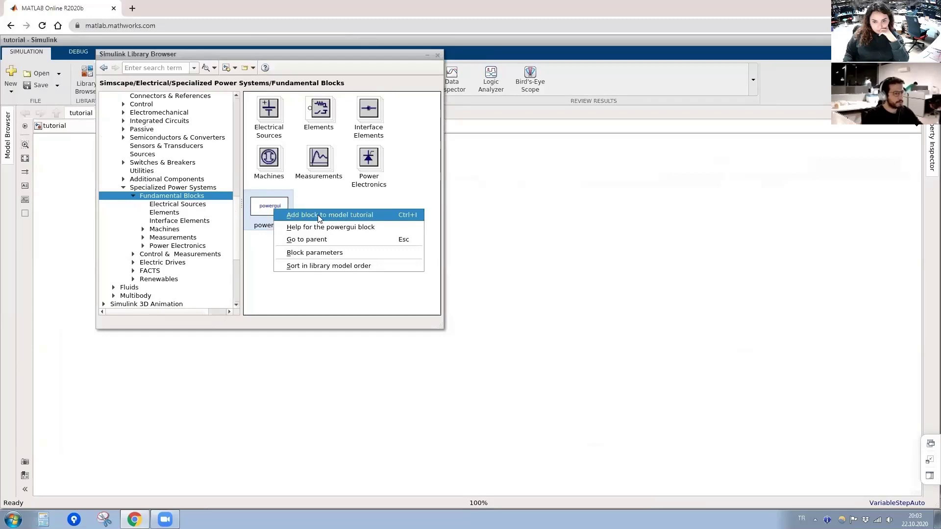
click(349, 219)
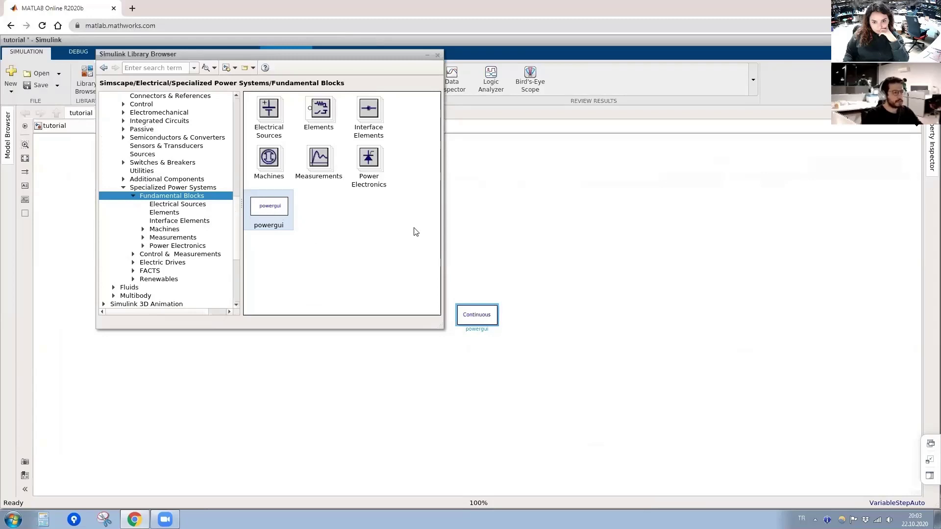
click(578, 239)
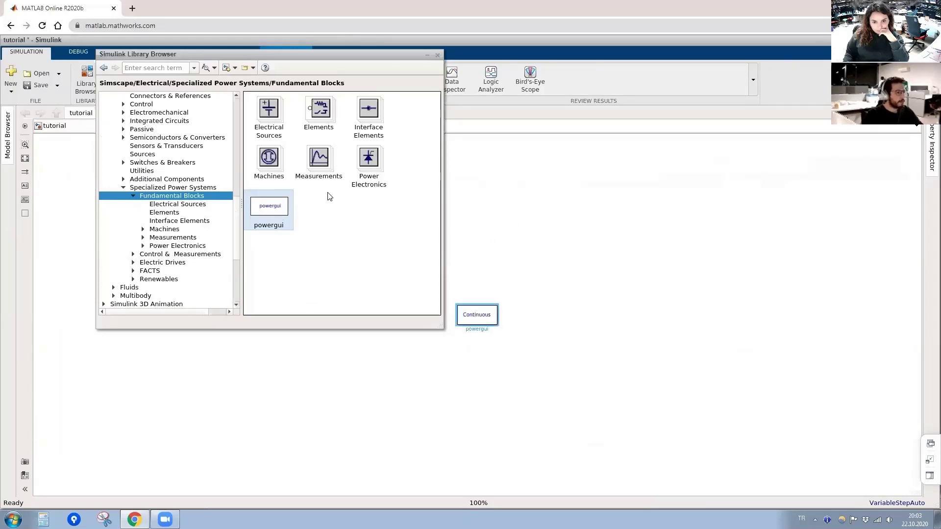
Add the Three-Phase Source block from the Electrical Sources library to the tutorial model.
double_click(274, 113)
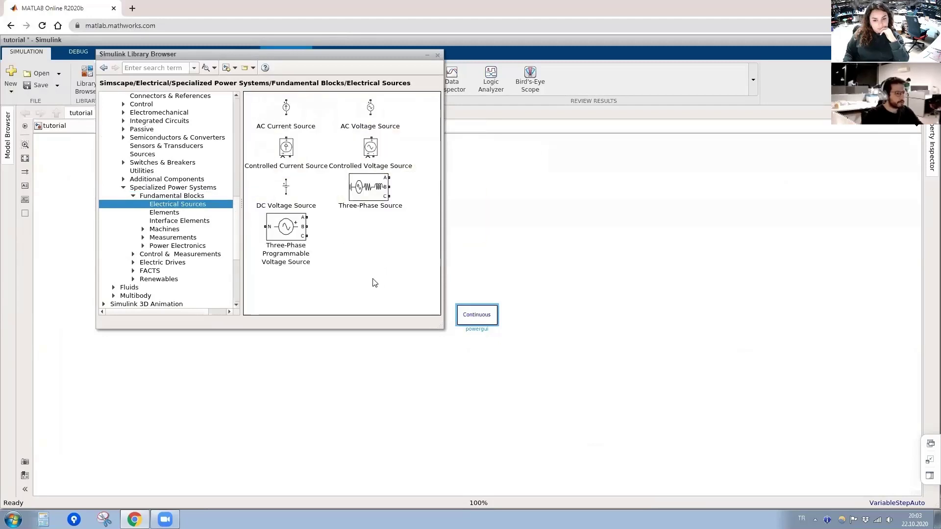
click(370, 195)
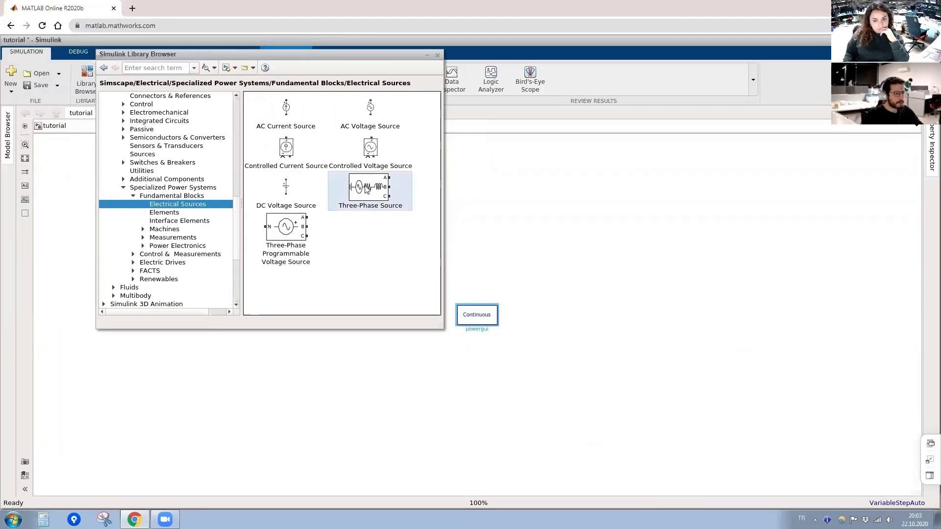
right_click(366, 189)
click(391, 194)
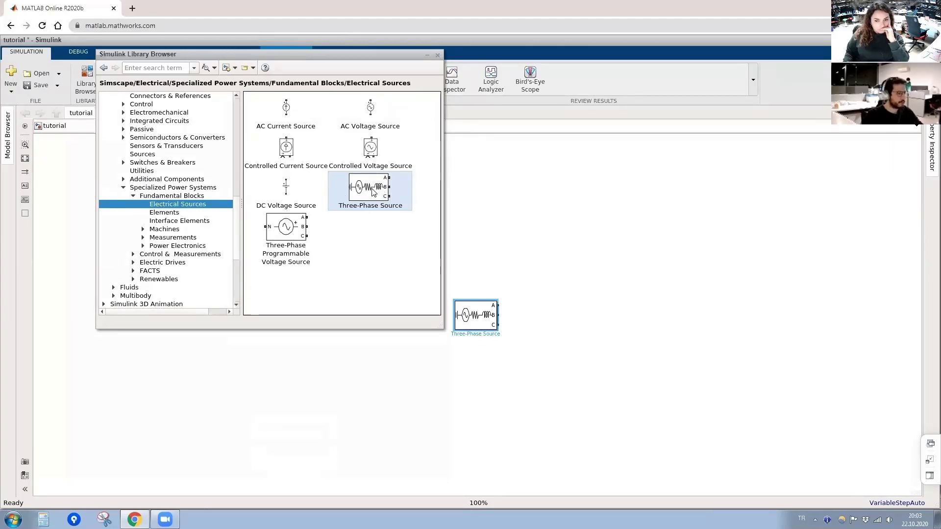
Add the Series RLC Branch block from the Elements library to the tutorial model.
click(176, 214)
click(162, 196)
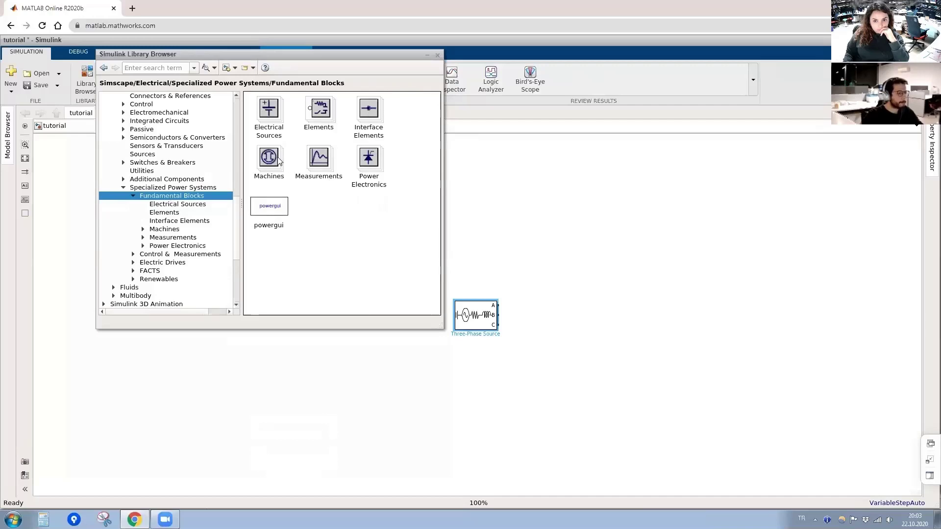
double_click(323, 112)
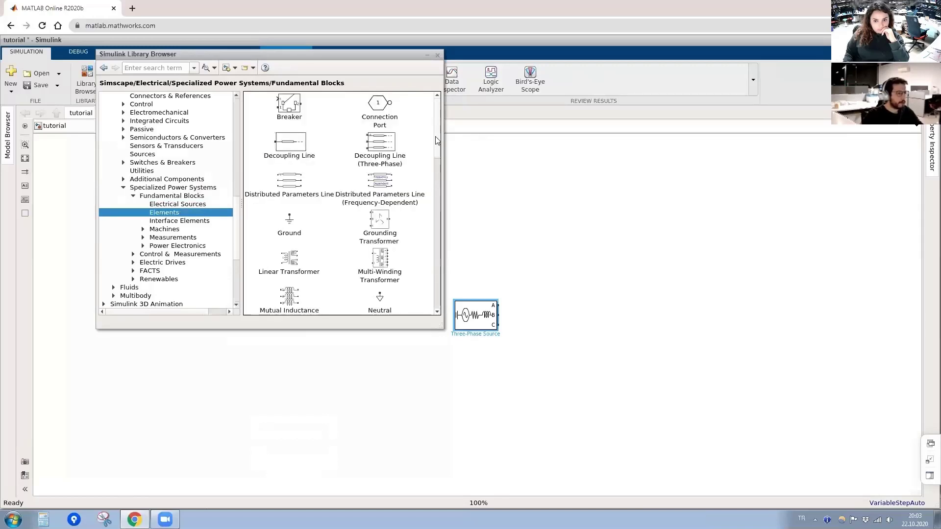
scroll(435, 174, down, 5)
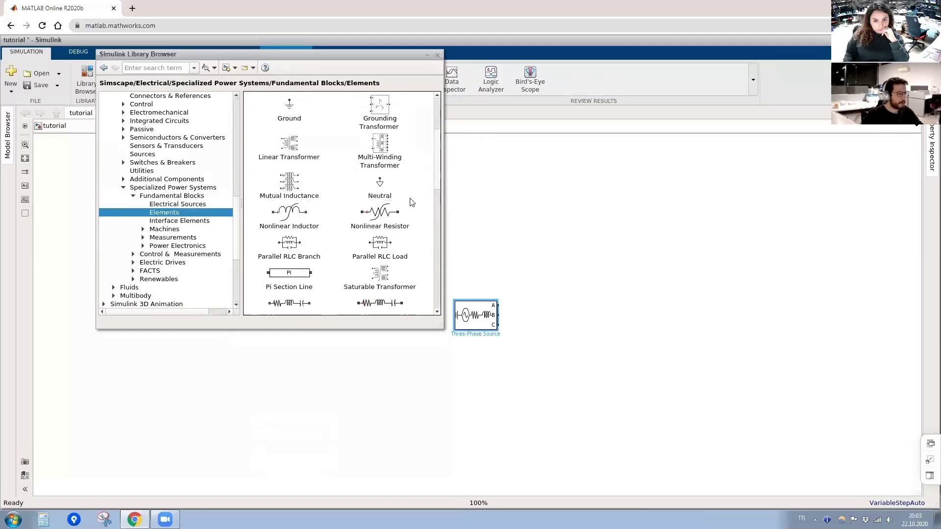
scroll(407, 206, down, 1)
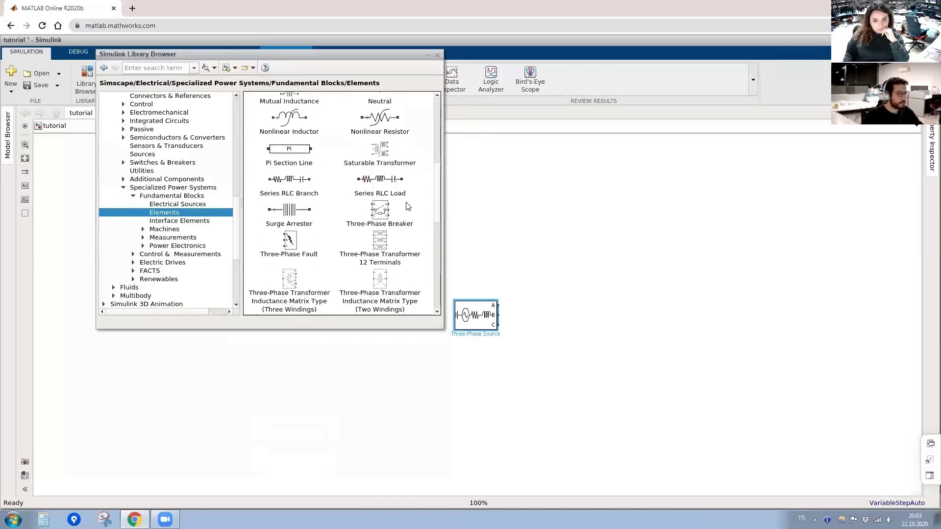
click(296, 185)
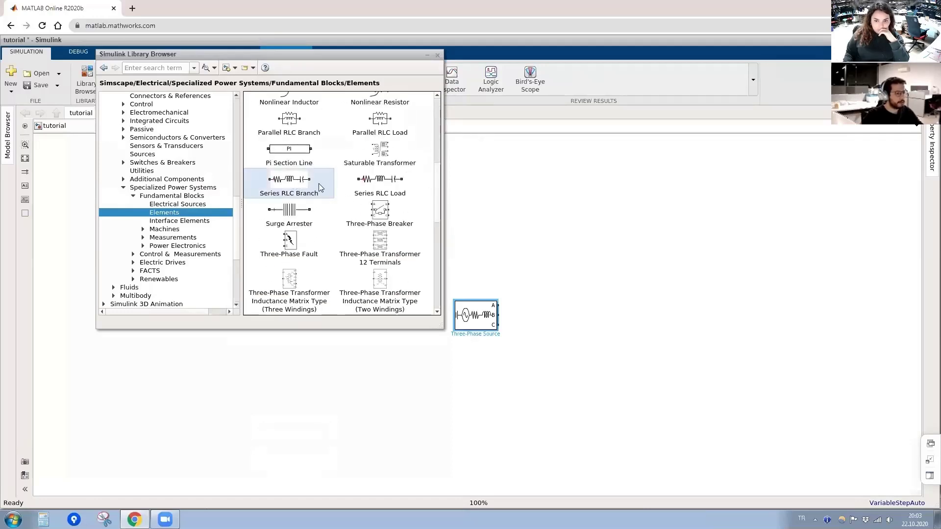
right_click(293, 180)
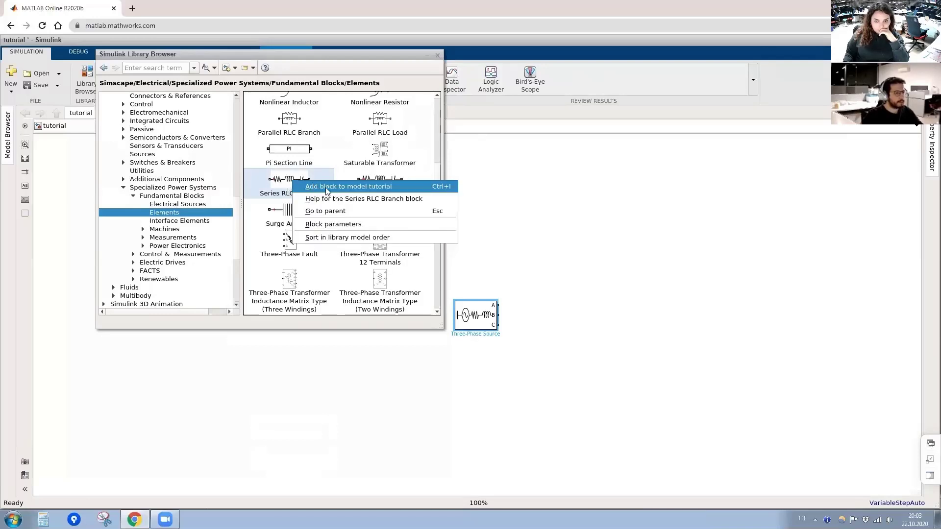
click(326, 186)
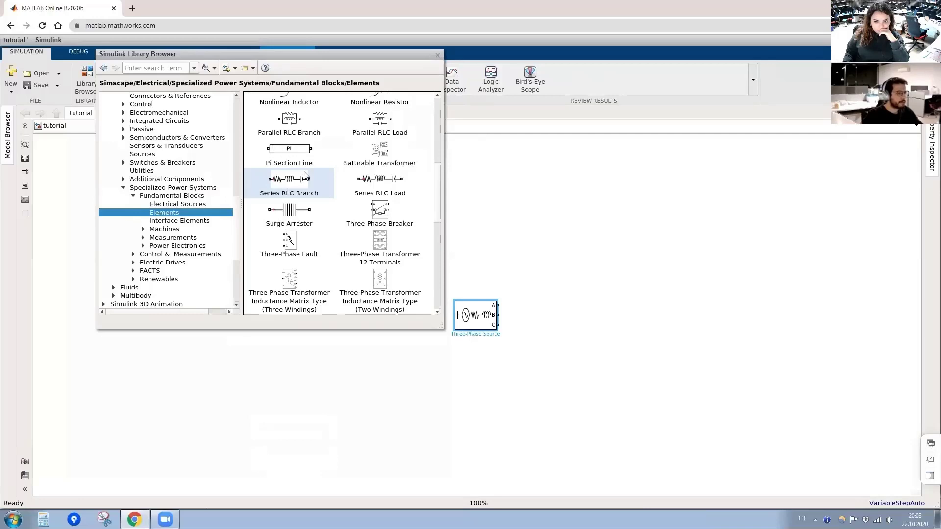
Add the Current Measurement and Voltage Measurement blocks from the Measurements library, and close the Library Browser.
scroll(305, 175, up, 5)
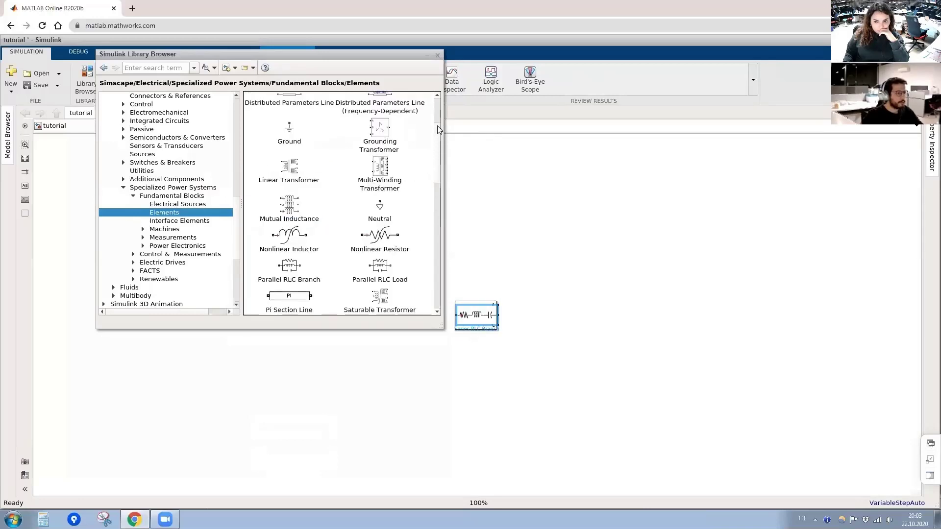
scroll(429, 133, up, 3)
click(175, 197)
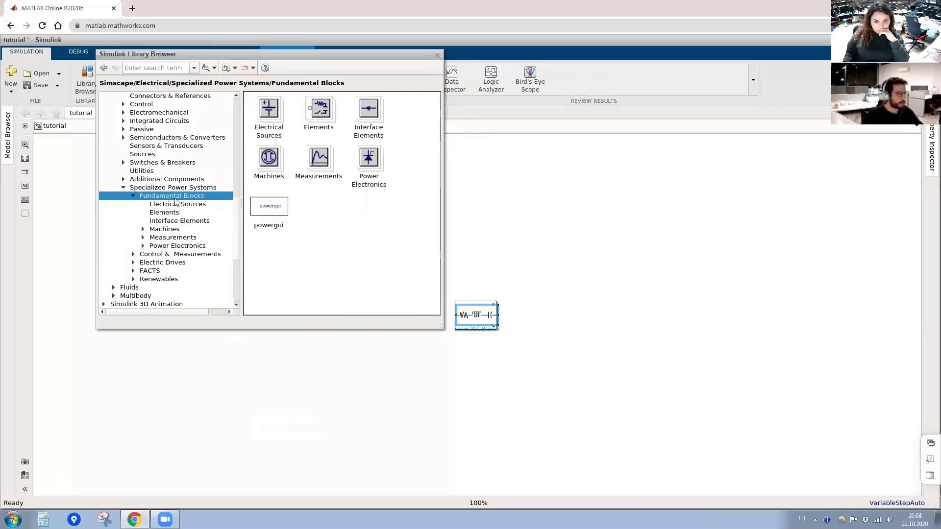
double_click(327, 161)
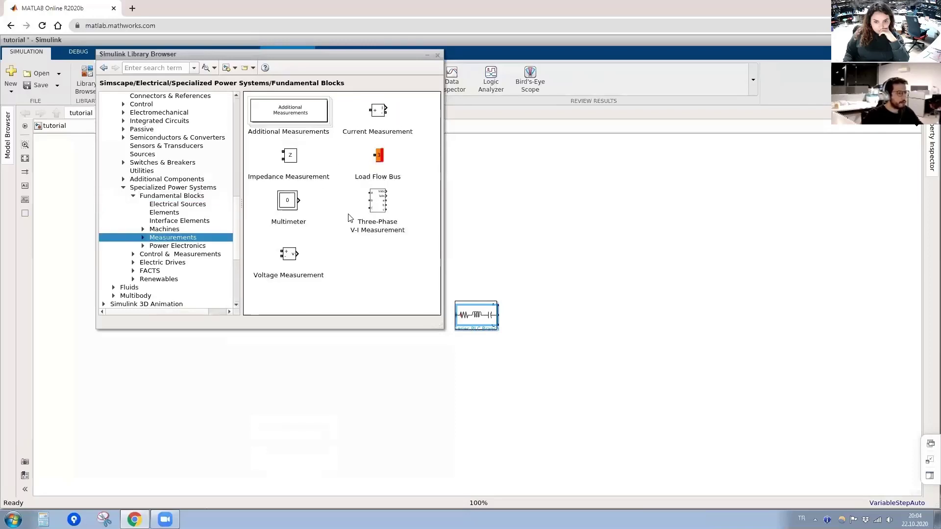
right_click(380, 110)
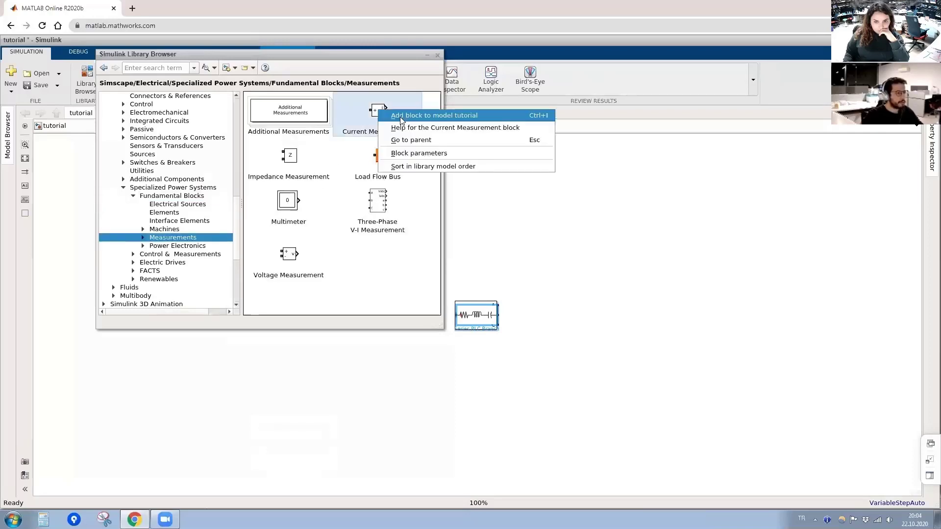
click(422, 117)
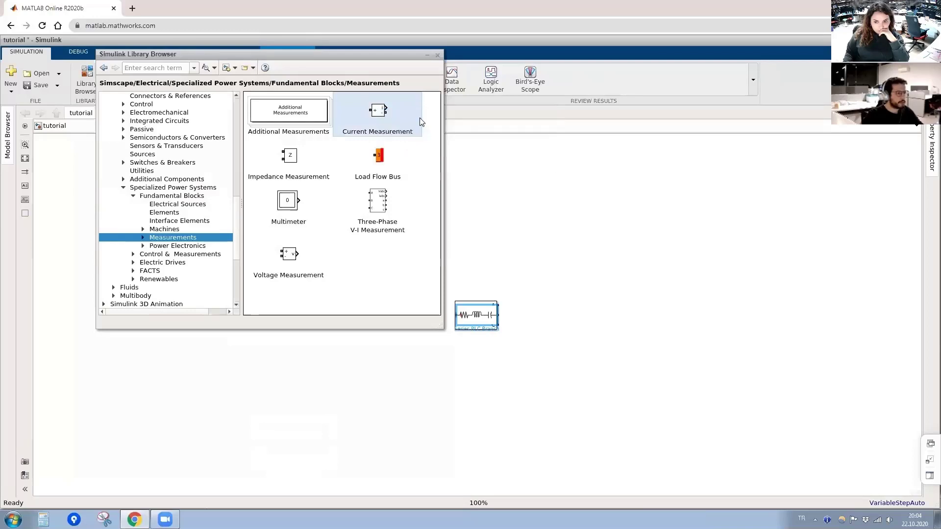
right_click(289, 256)
click(322, 265)
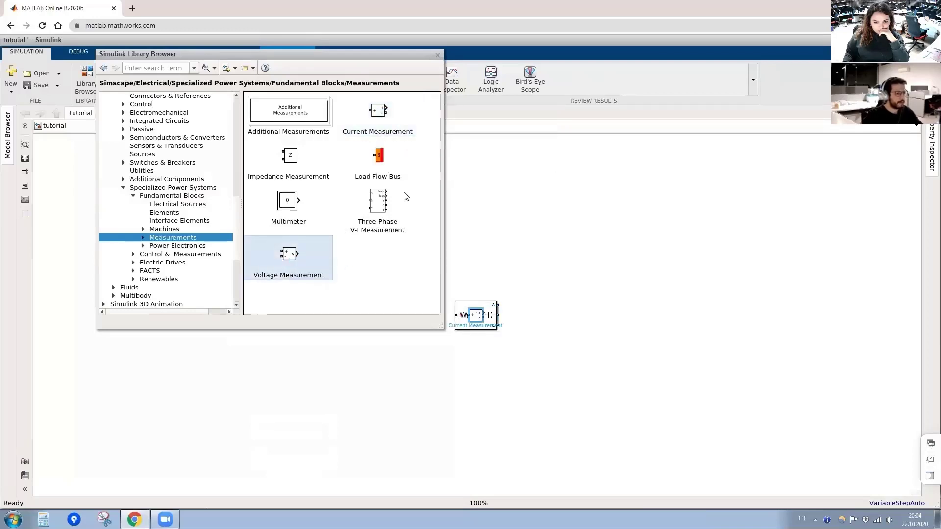
click(437, 56)
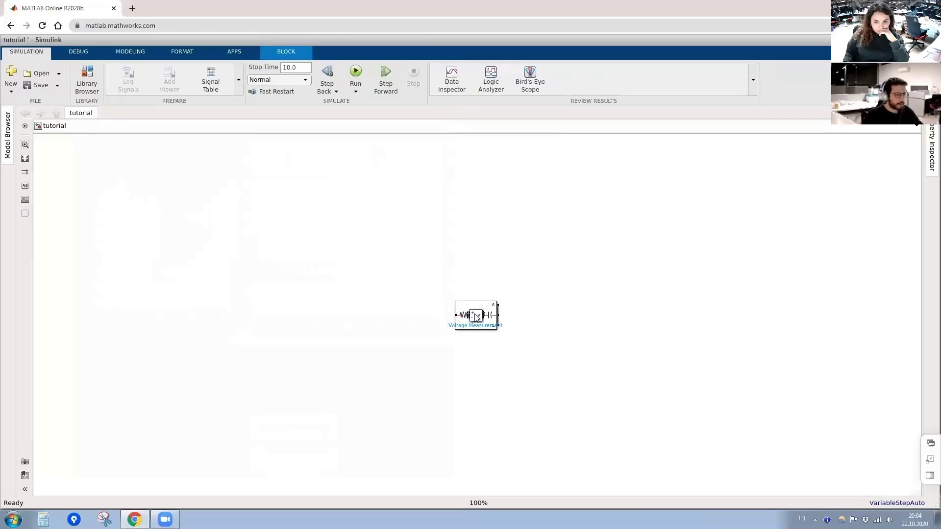
Separate the stacked blocks, placing powergui below the Three-Phase Source, the RLC branch to its upper right and the measurement blocks to its lower right.
drag(476, 317, 558, 354)
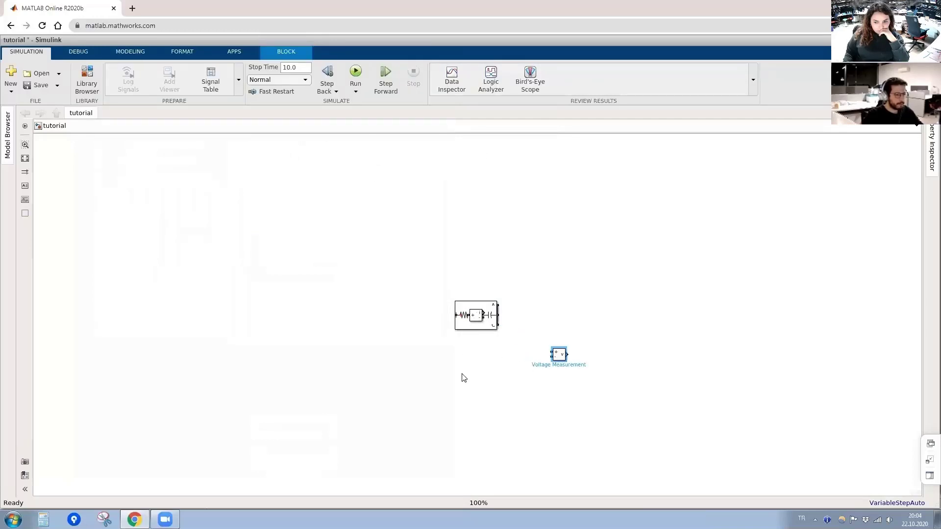
drag(463, 316, 466, 366)
drag(456, 315, 368, 315)
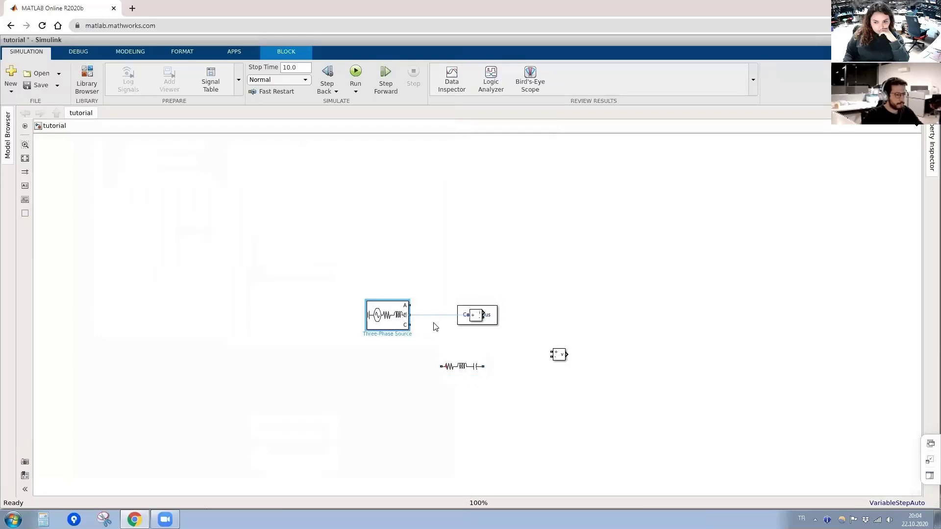
drag(476, 315, 510, 383)
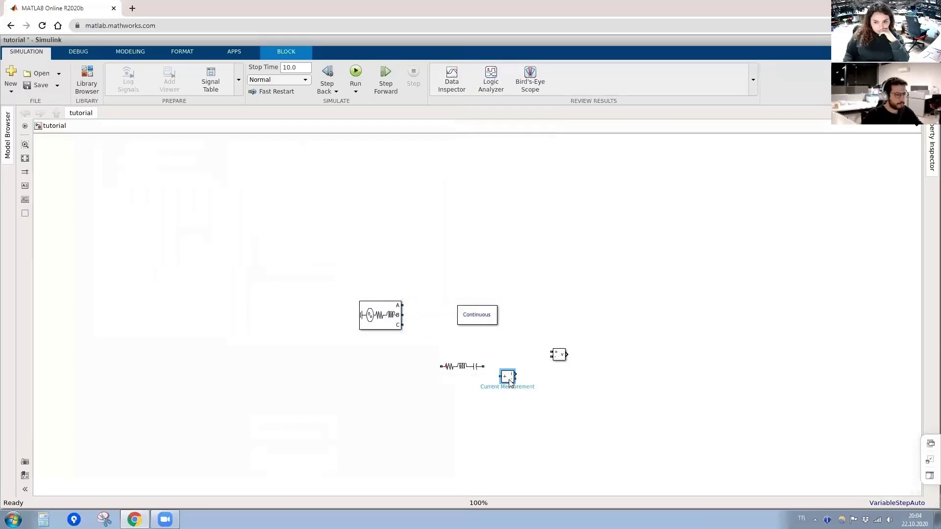
drag(479, 319, 371, 412)
drag(458, 366, 519, 260)
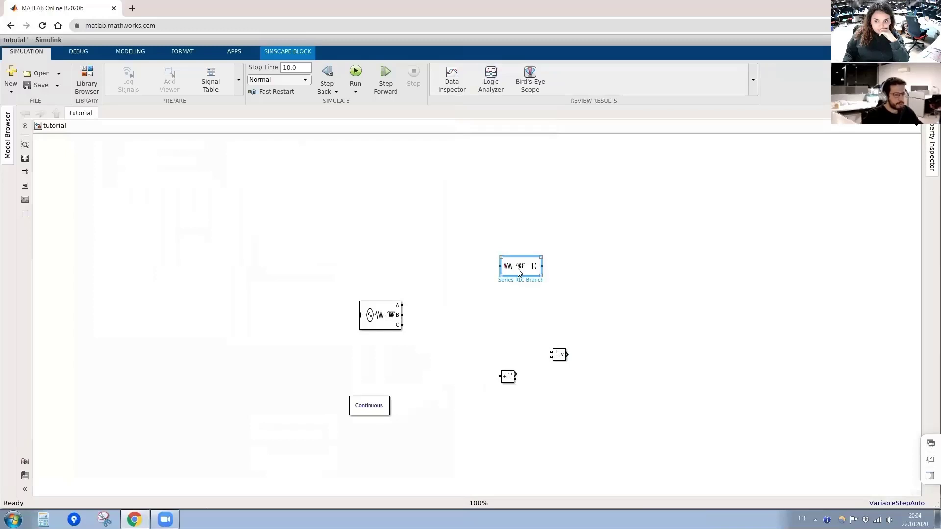
click(519, 307)
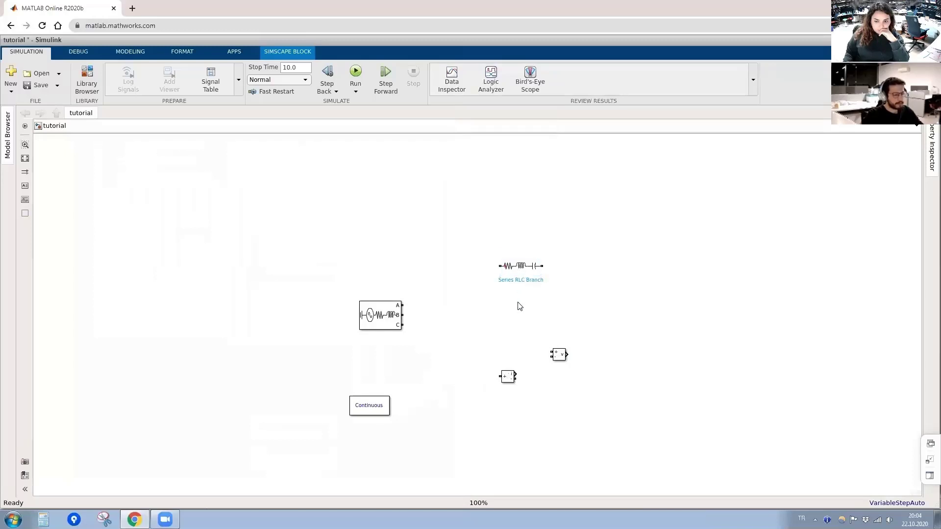
Duplicate the Series RLC Branch twice and stack the three branches vertically, one per source phase.
click(529, 269)
key(ctrl+c)
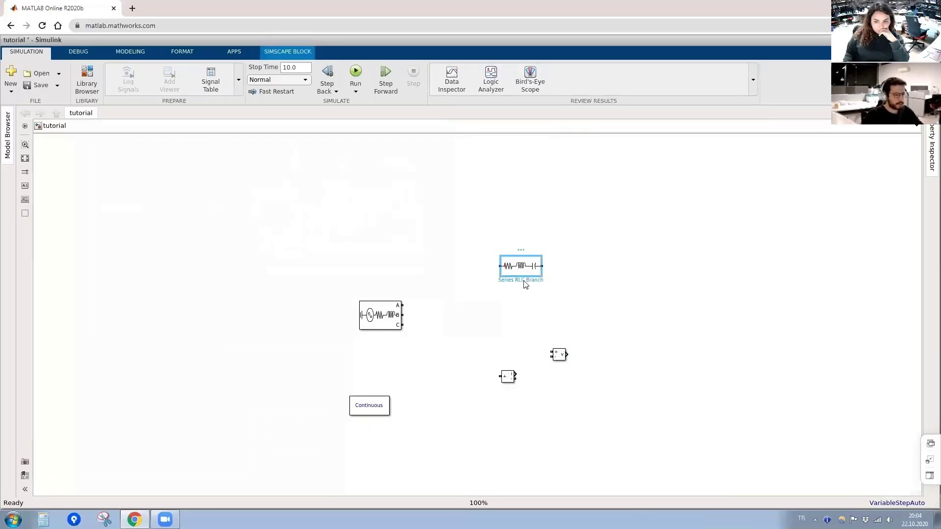
key(ctrl+v)
drag(523, 269, 516, 302)
key(ctrl+c)
key(ctrl+v)
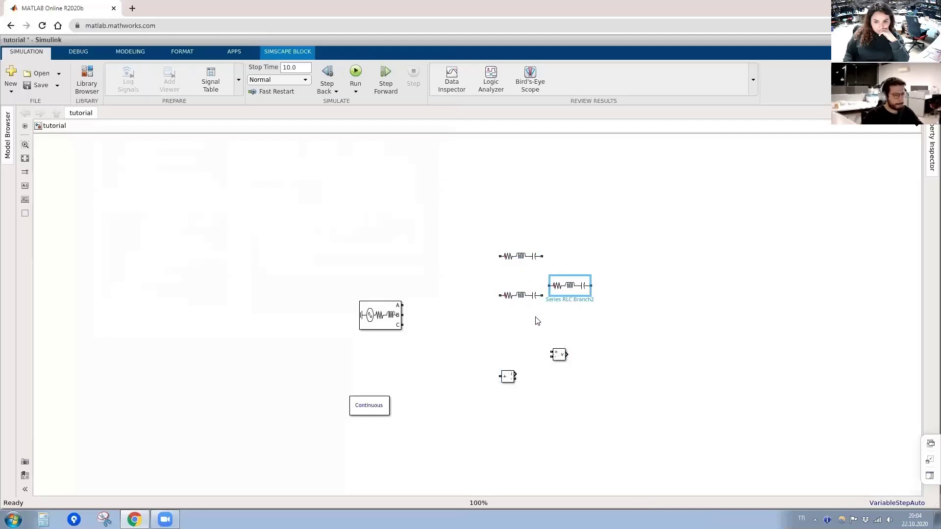
drag(571, 294, 522, 333)
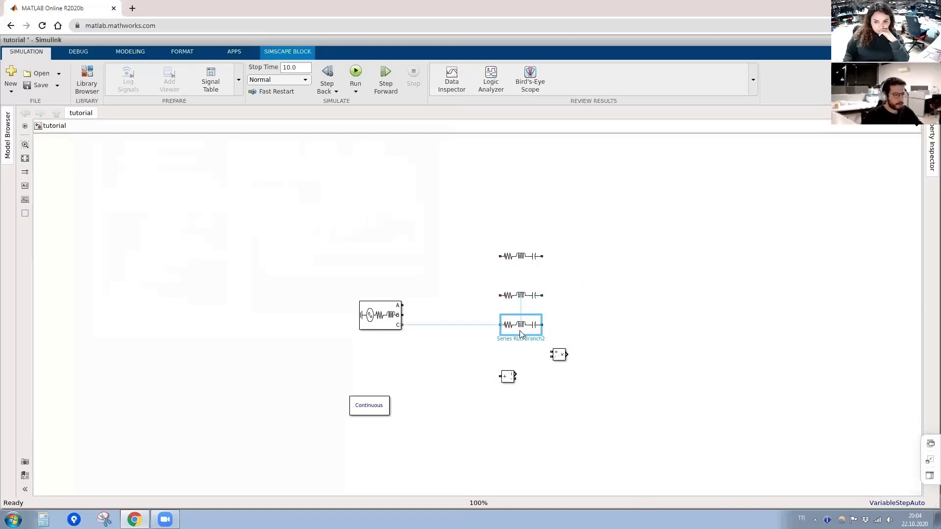
Set the Three-Phase Source's frequency to 50 Hz and its phase-to-phase voltage to 400 Vrms.
click(387, 316)
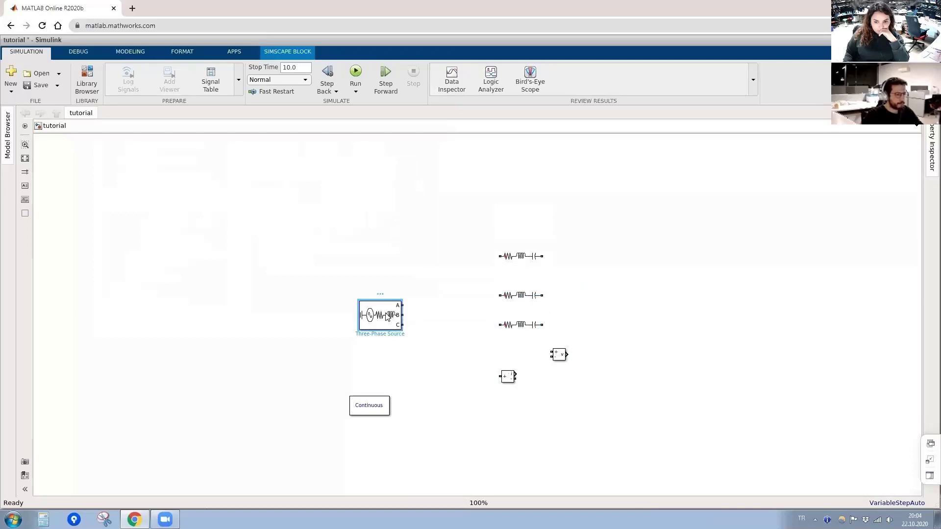
double_click(385, 318)
drag(93, 140, 136, 142)
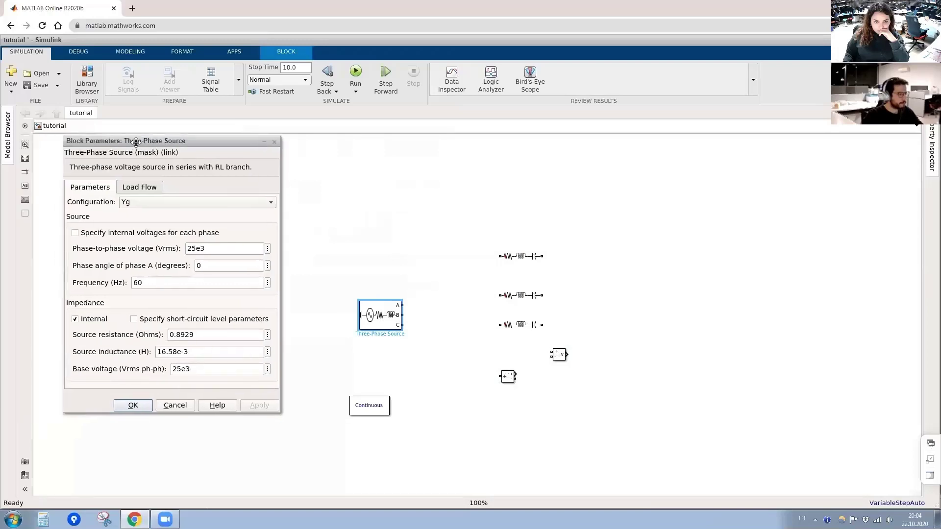
double_click(184, 289)
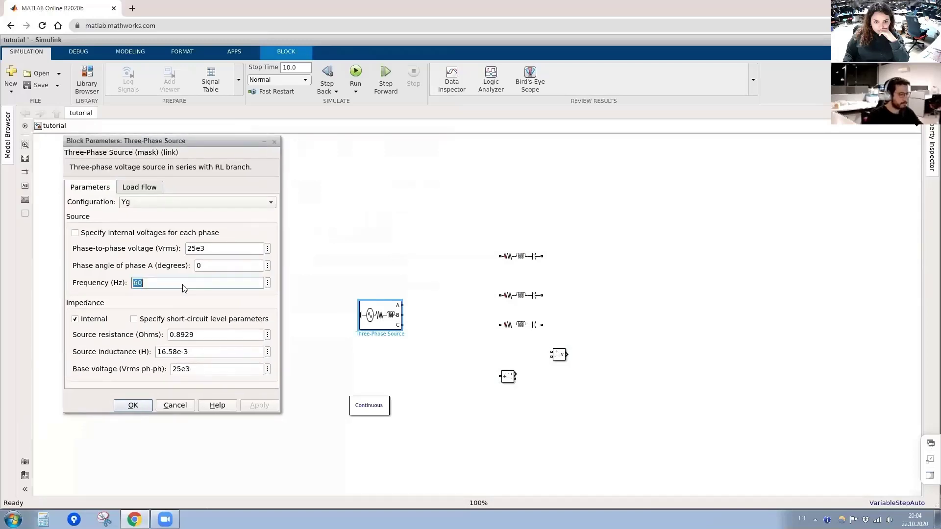
text(50)
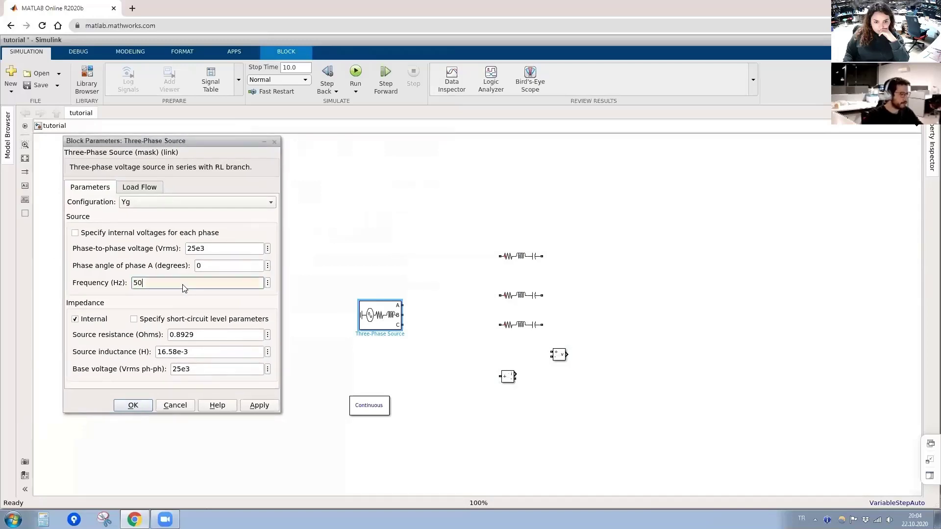
double_click(210, 251)
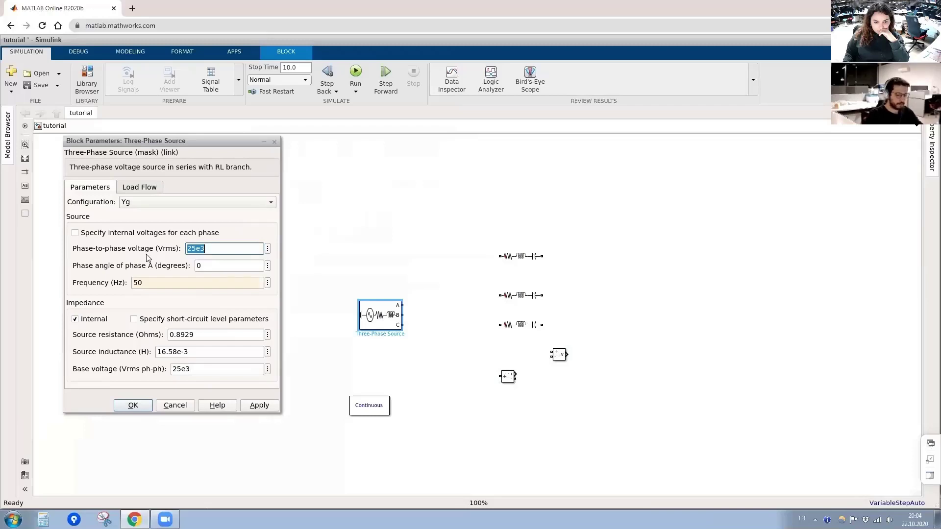
text(400)
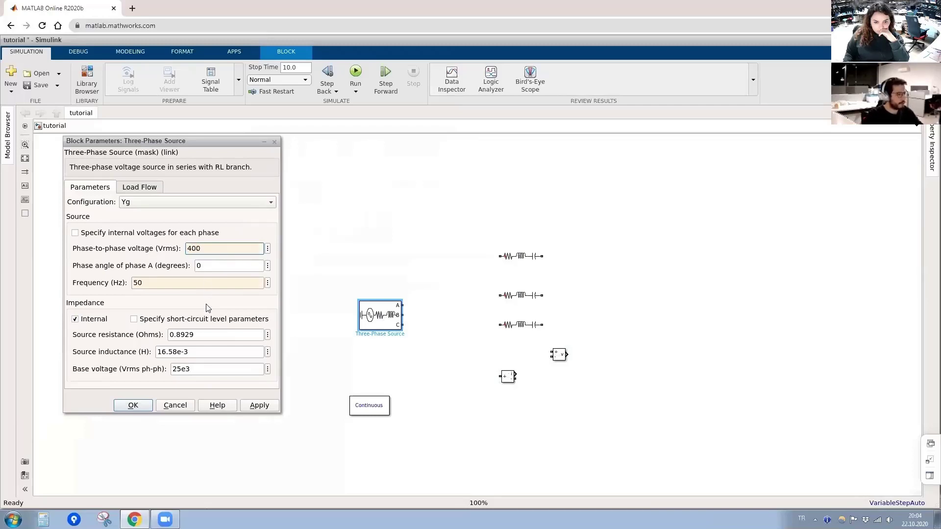
Disable the Three-Phase Source's internal impedance, set its configuration to Yn and apply the parameters.
click(76, 320)
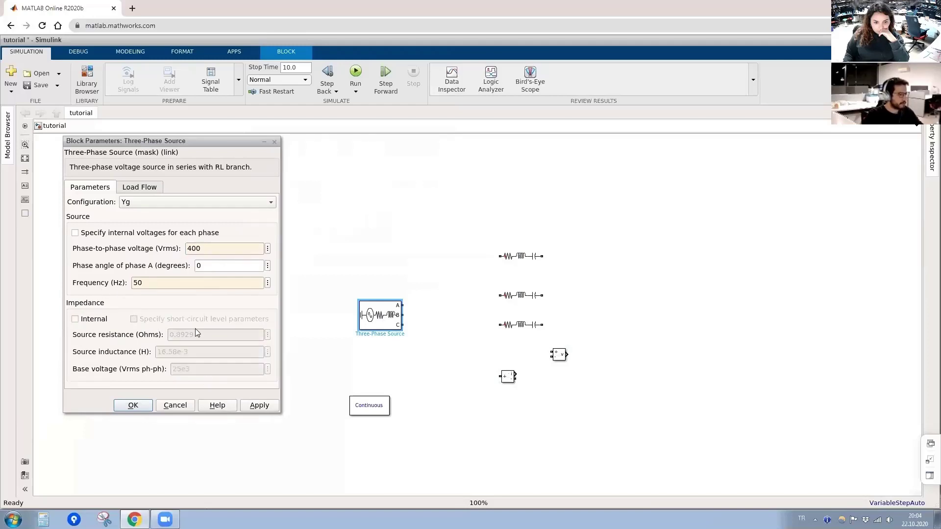
click(189, 203)
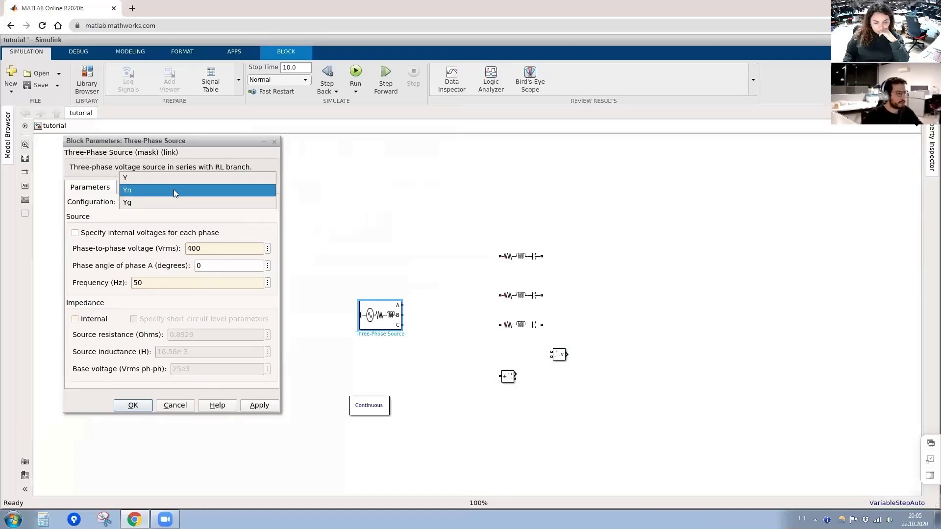
click(174, 190)
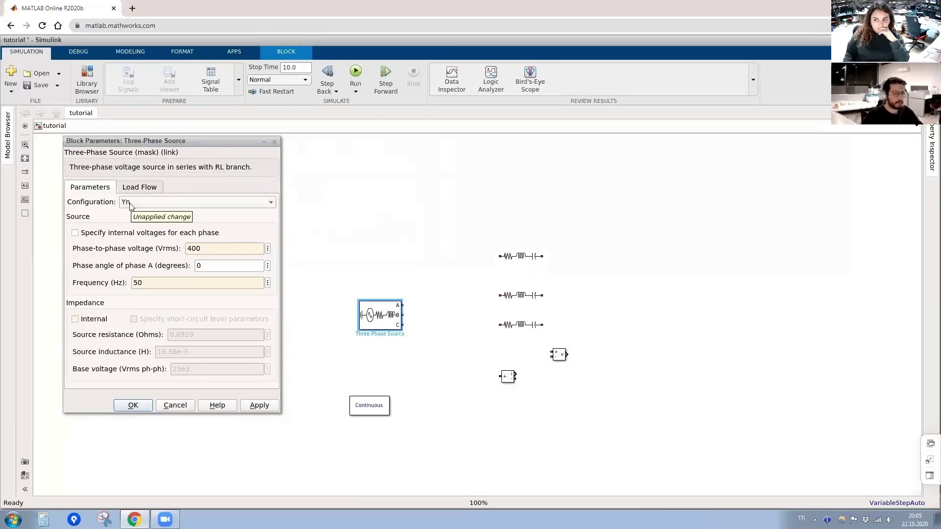
click(267, 406)
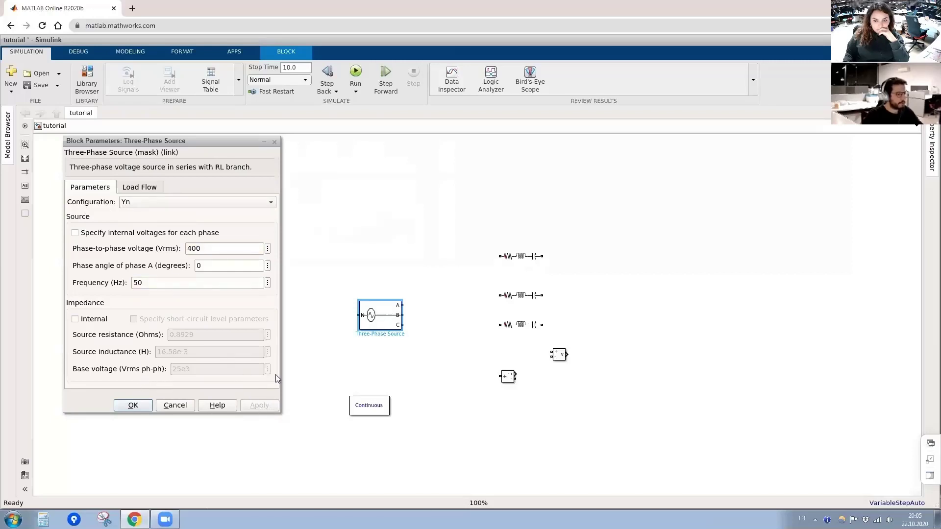
key(Return)
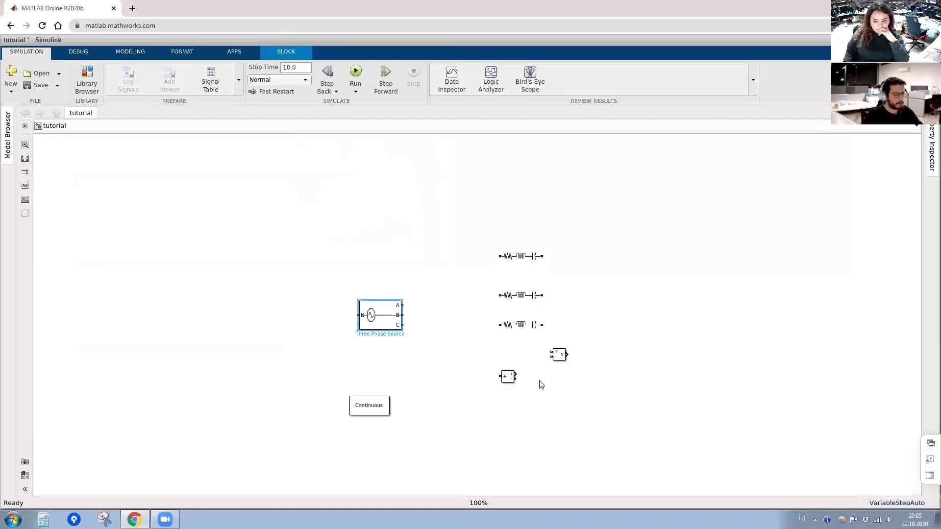
Move the uppermost Series RLC Branch down so that the three branches are evenly spaced.
click(517, 256)
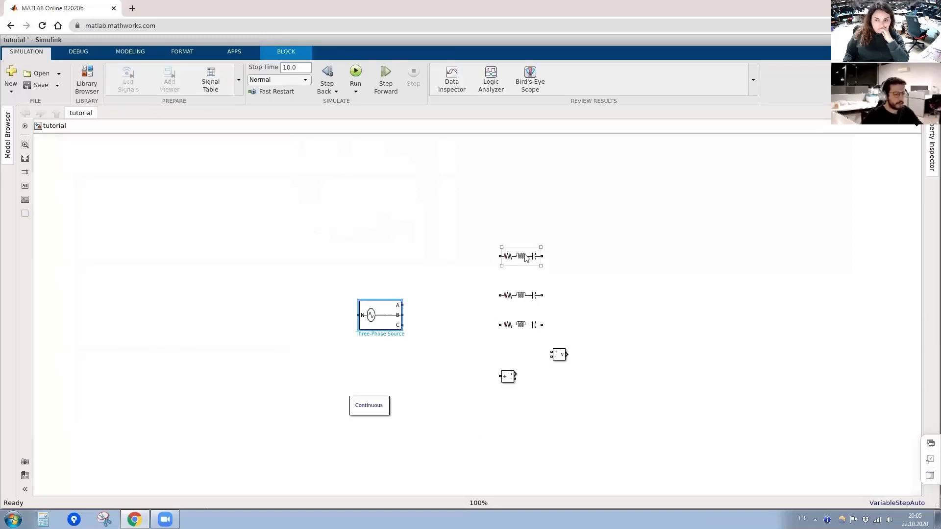
drag(523, 263, 523, 273)
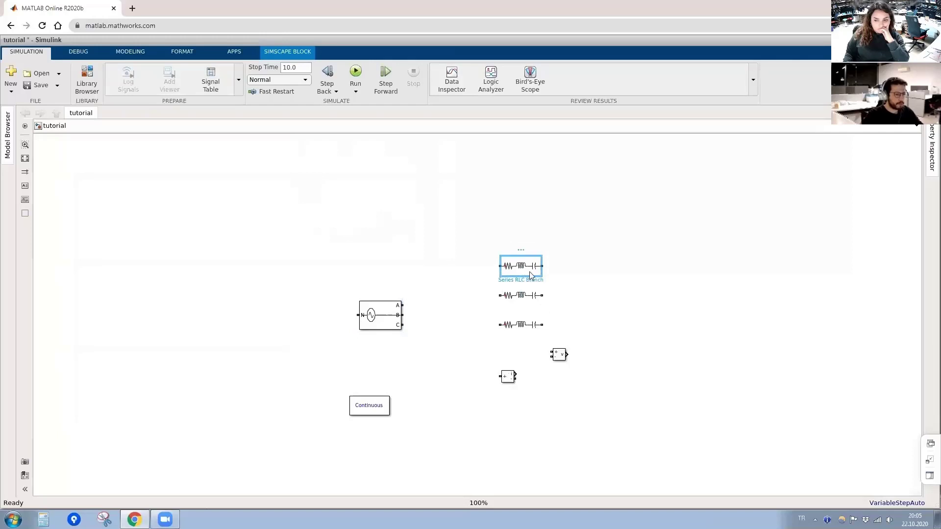
Change the uppermost Series RLC Branch to branch type RL with a resistance of 2 ohms and apply the parameters.
double_click(75, 245)
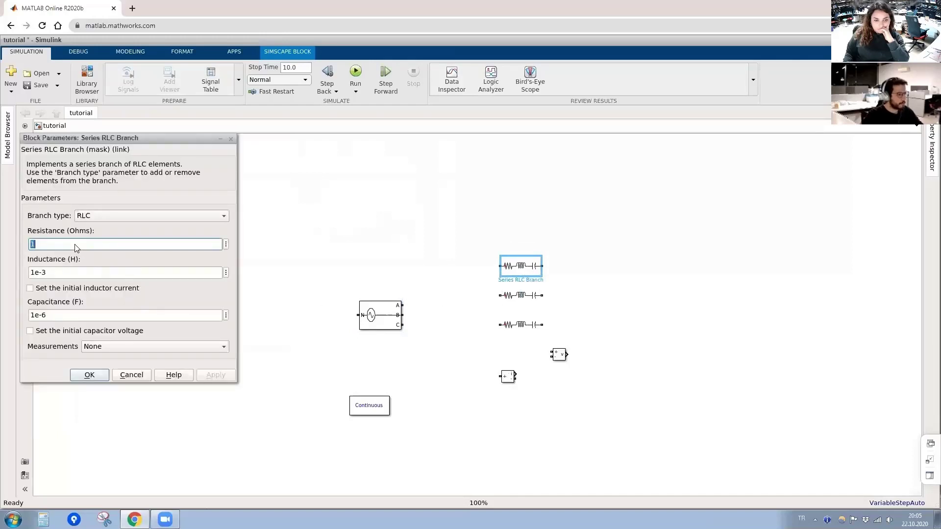
click(98, 216)
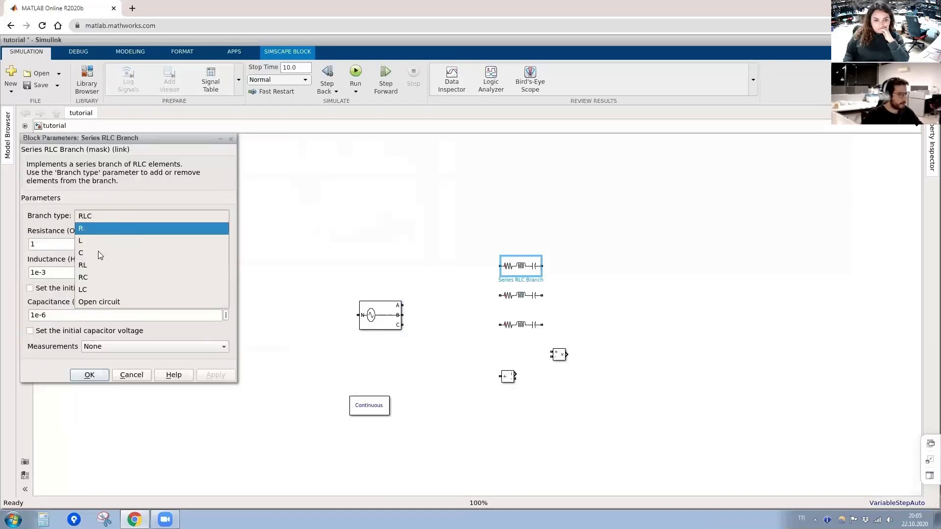
click(98, 266)
double_click(75, 245)
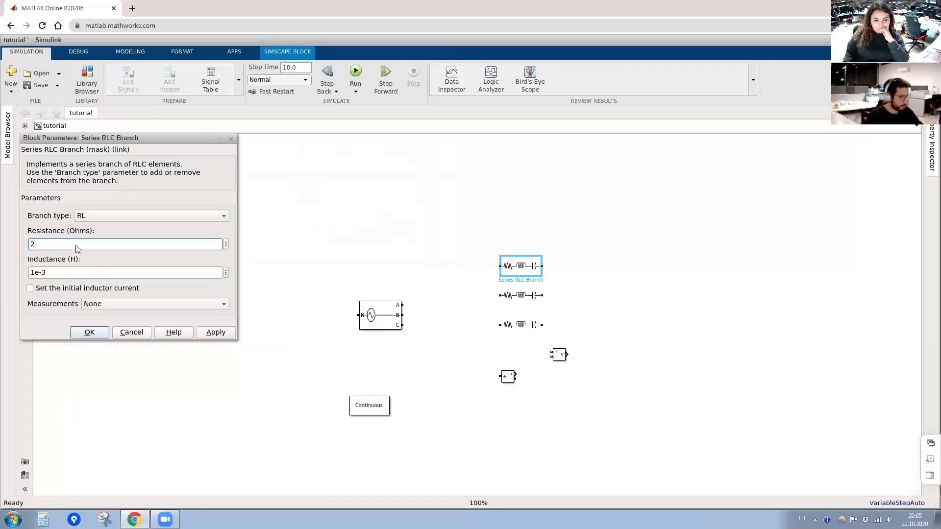
key(Tab)
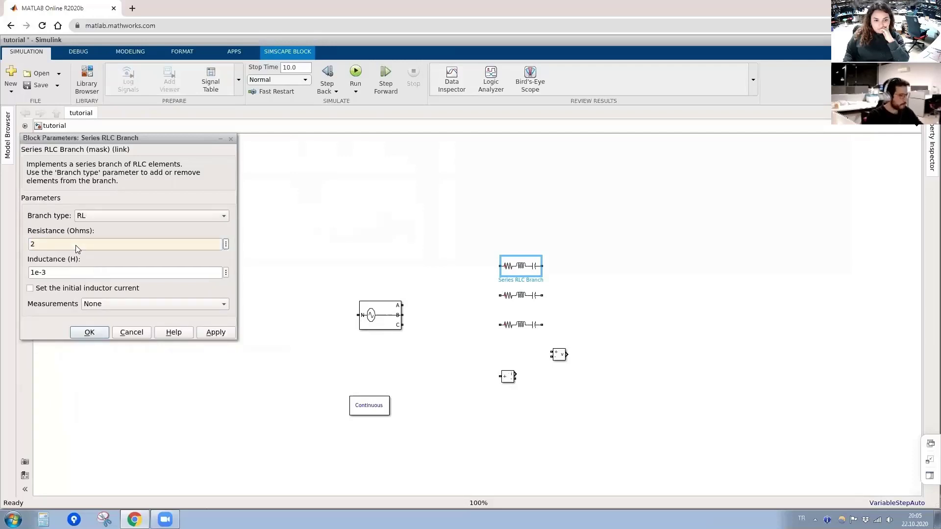
double_click(57, 273)
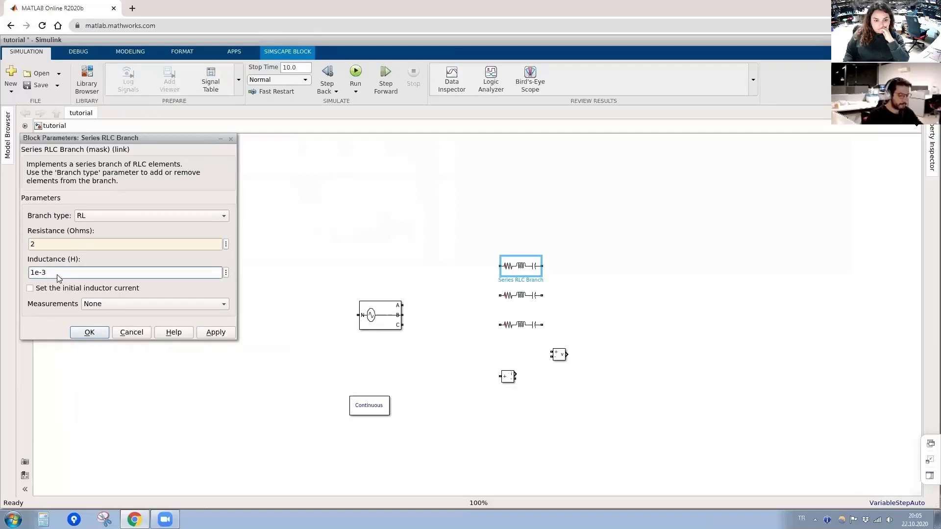
click(212, 332)
click(89, 333)
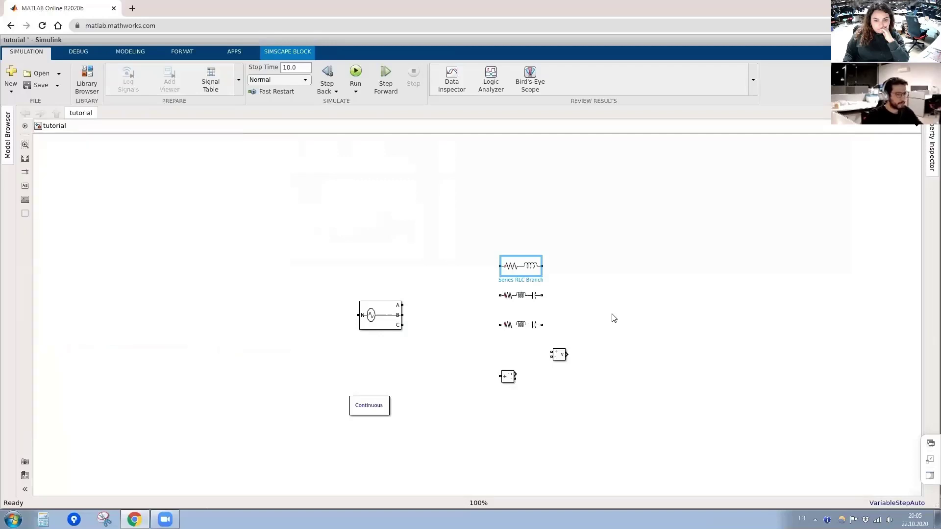
Replace the two lower RLC branches with copies of the RL branch, stacked at the same spacing beneath it.
click(526, 296)
key(Delete)
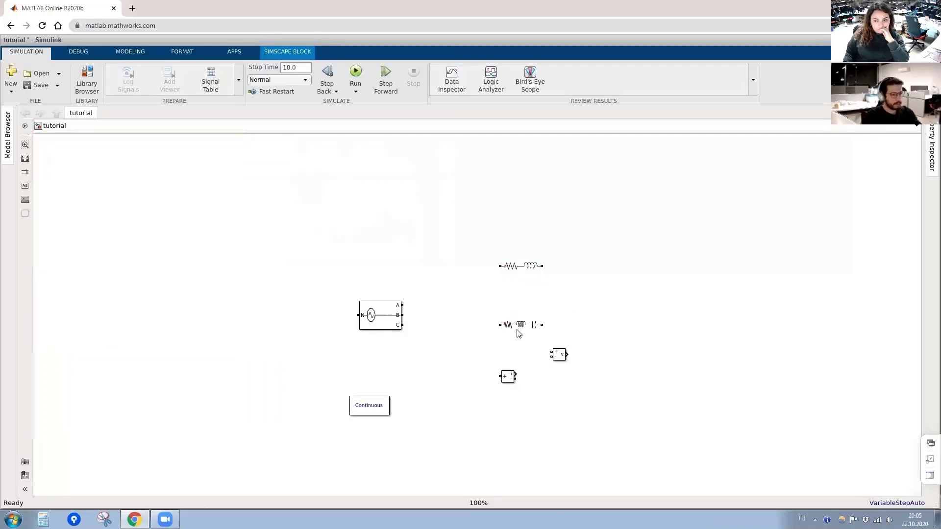
click(520, 325)
key(Delete)
key(ctrl+c)
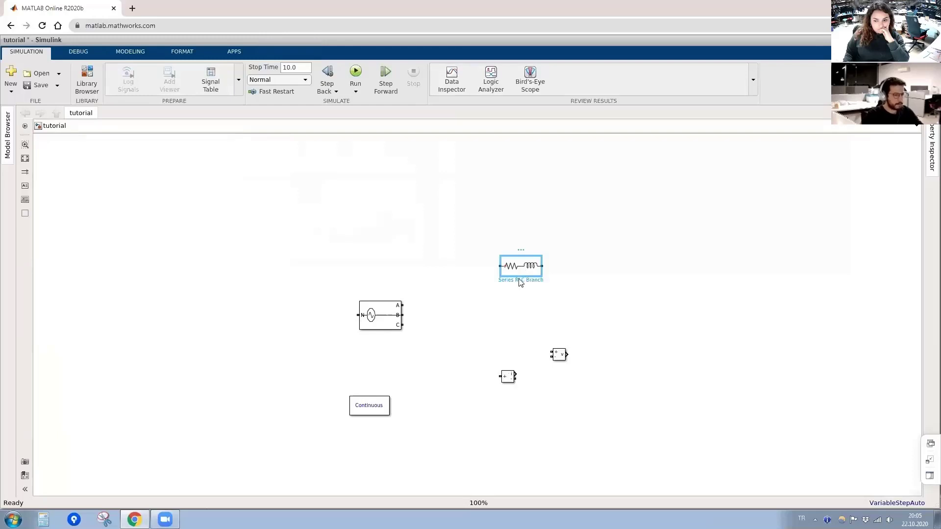
key(ctrl+v)
mouse_move(513, 313)
mouse_down()
mouse_move(541, 329)
mouse_move(518, 296)
mouse_move(515, 327)
mouse_move(503, 323)
mouse_up()
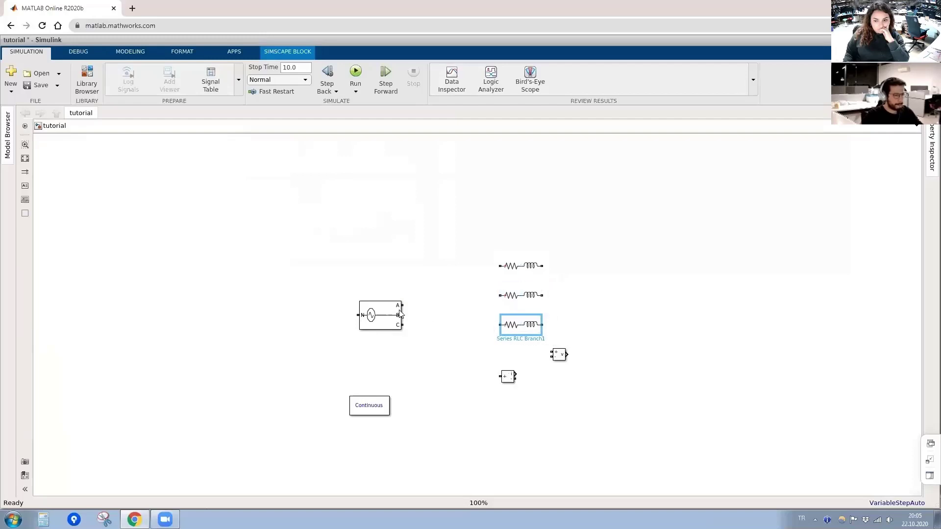
Align the Three-Phase Source with the middle branch, wire phases A, B and C to the branches and join their far ends in a star point.
drag(383, 308, 398, 287)
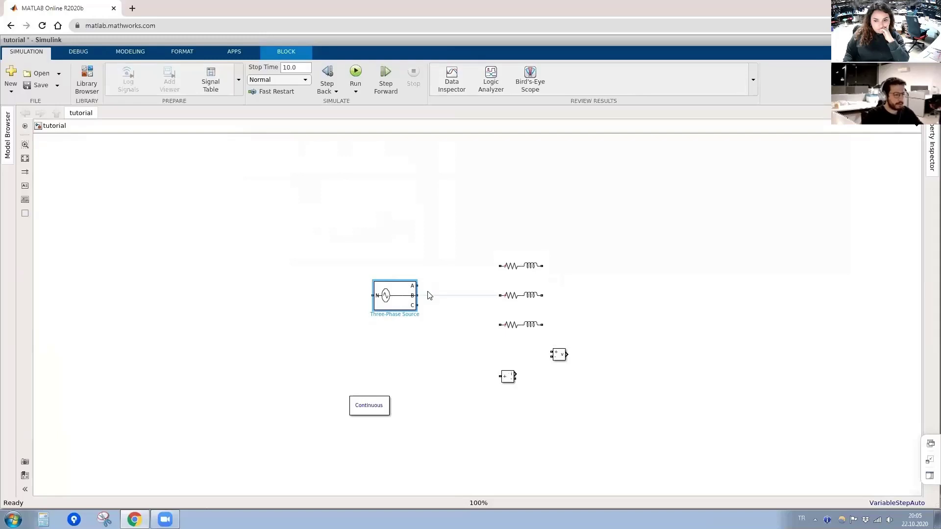
scroll(426, 298, up, 2)
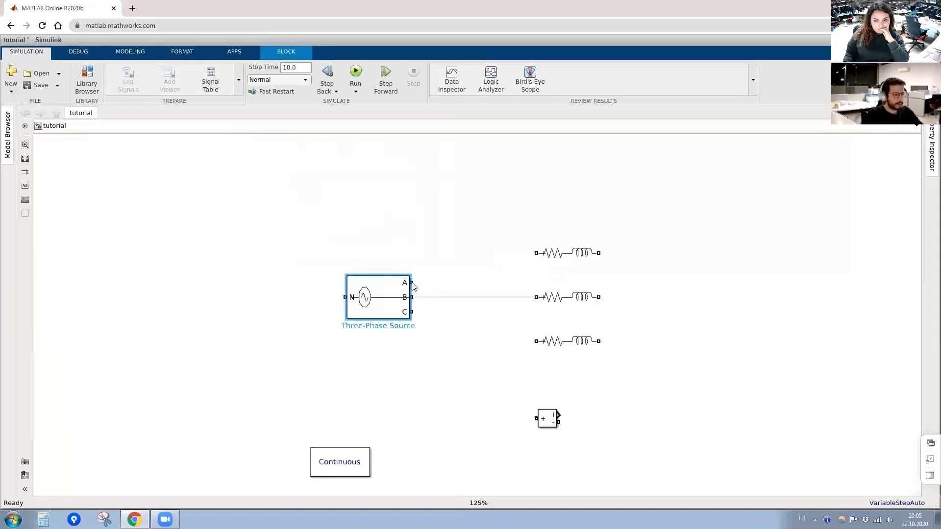
drag(412, 285, 441, 273)
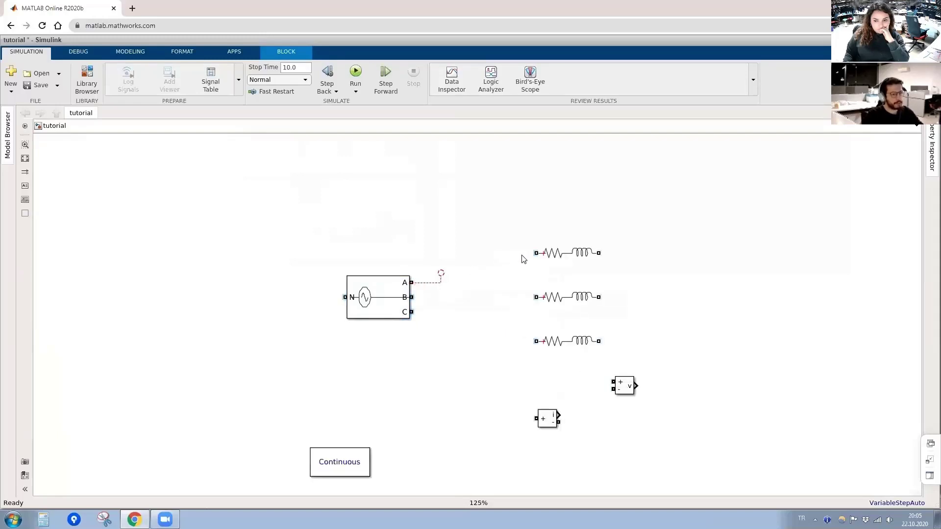
drag(522, 259, 536, 253)
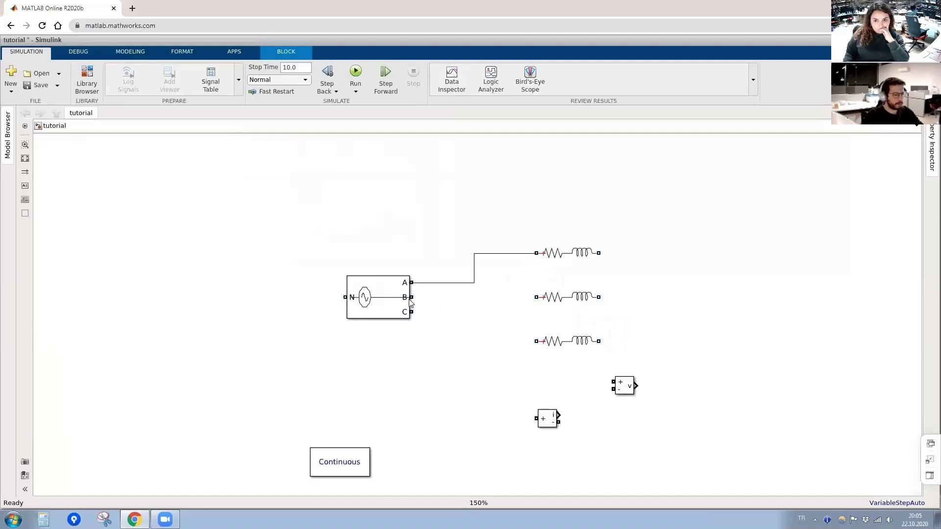
drag(413, 300, 537, 299)
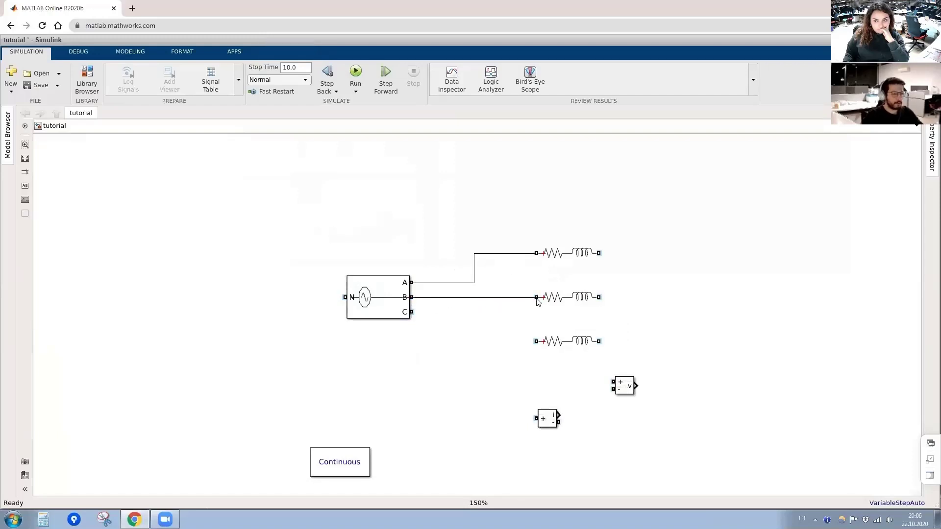
drag(413, 316, 540, 345)
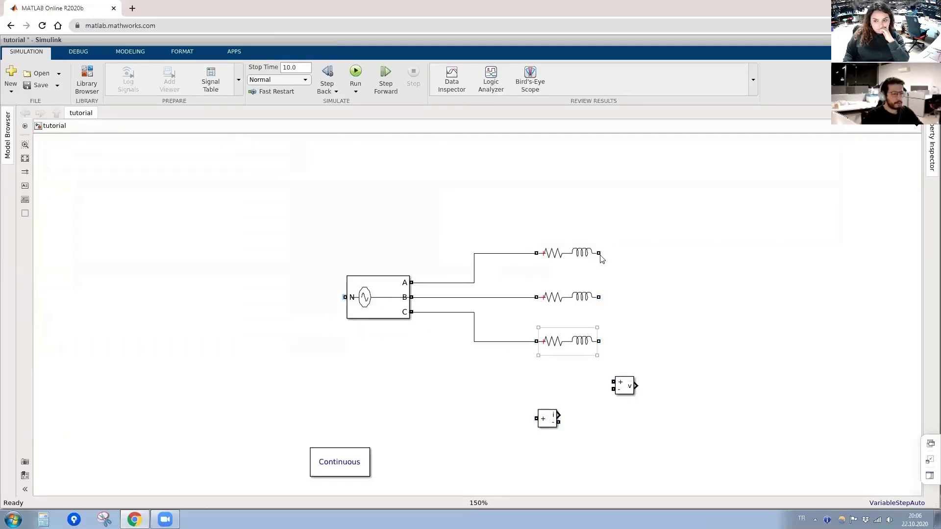
drag(601, 254, 601, 301)
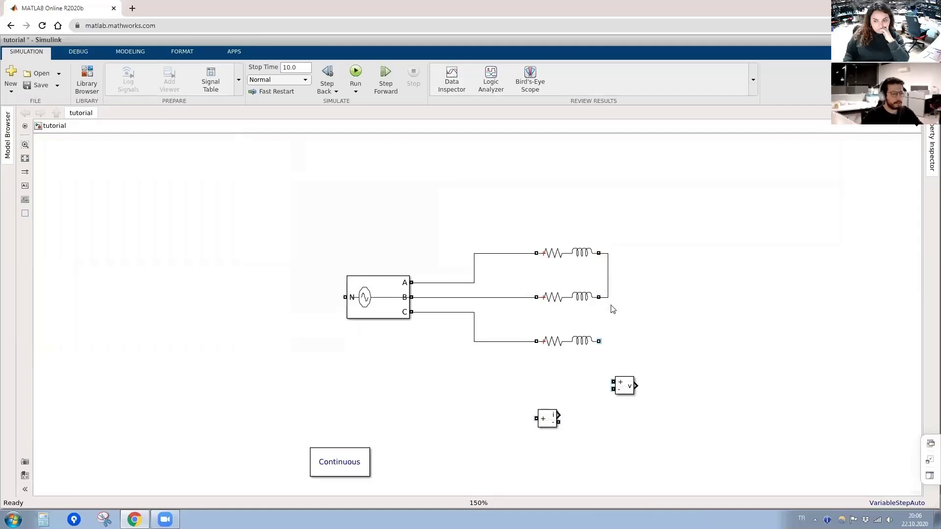
drag(598, 341, 608, 298)
Delete the phase C line and connect the Current Measurement block in series between phase C and the lowest RL branch.
drag(548, 416, 517, 422)
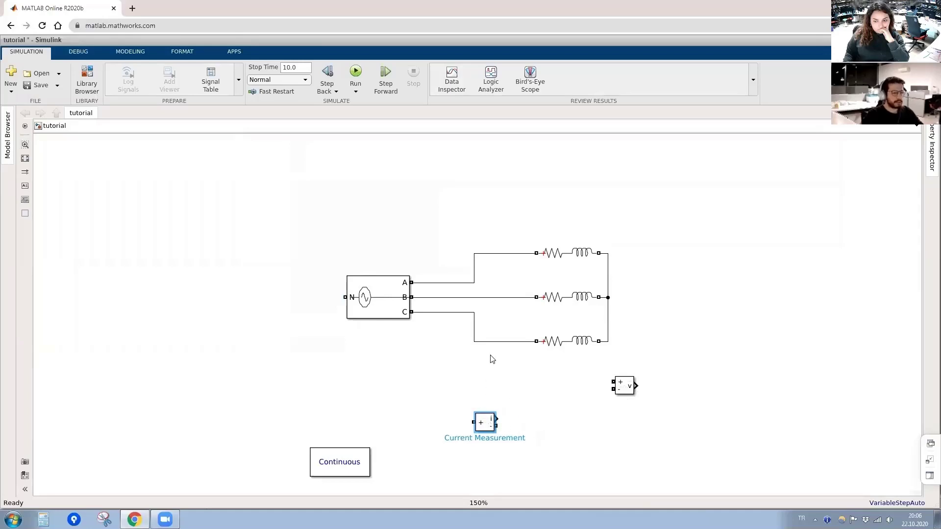
drag(612, 390, 577, 394)
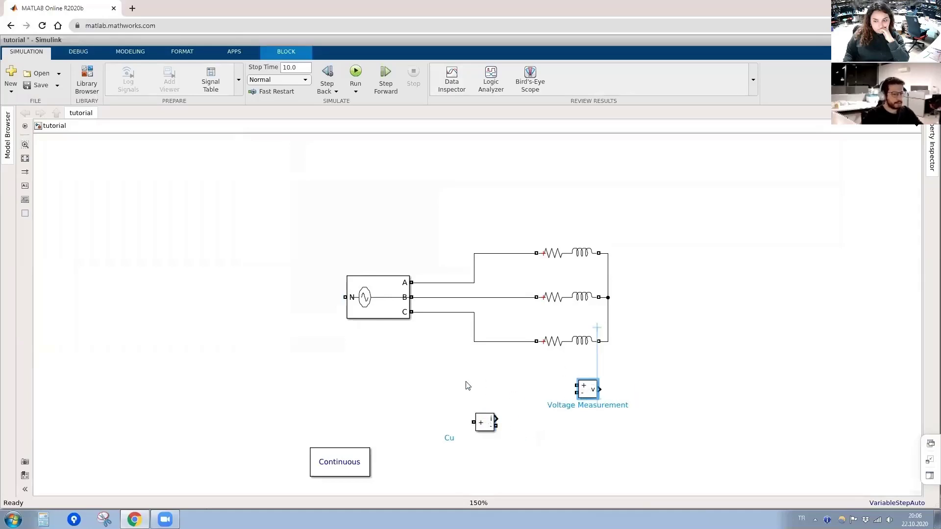
click(491, 341)
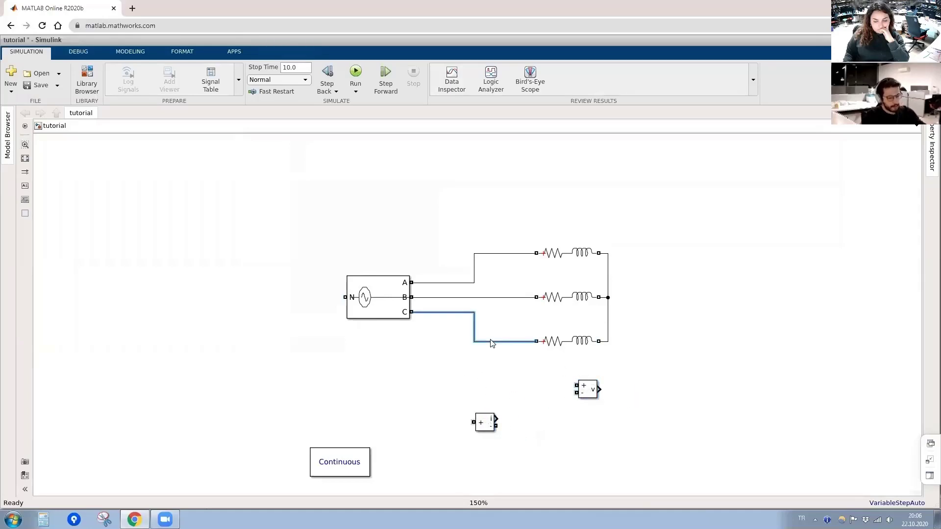
key(Delete)
drag(485, 423, 476, 374)
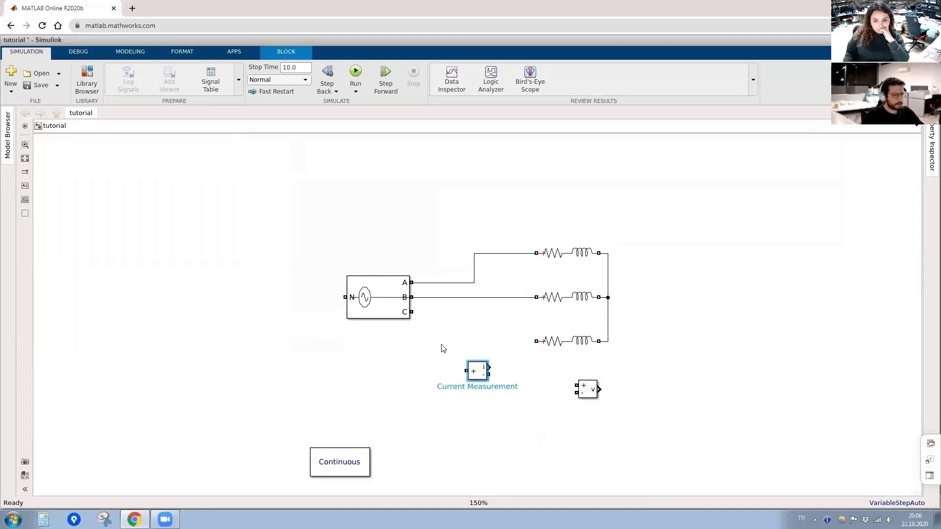
mouse_move(411, 312)
mouse_down()
mouse_move(458, 370)
mouse_move(508, 361)
mouse_move(492, 379)
mouse_move(536, 342)
mouse_up()
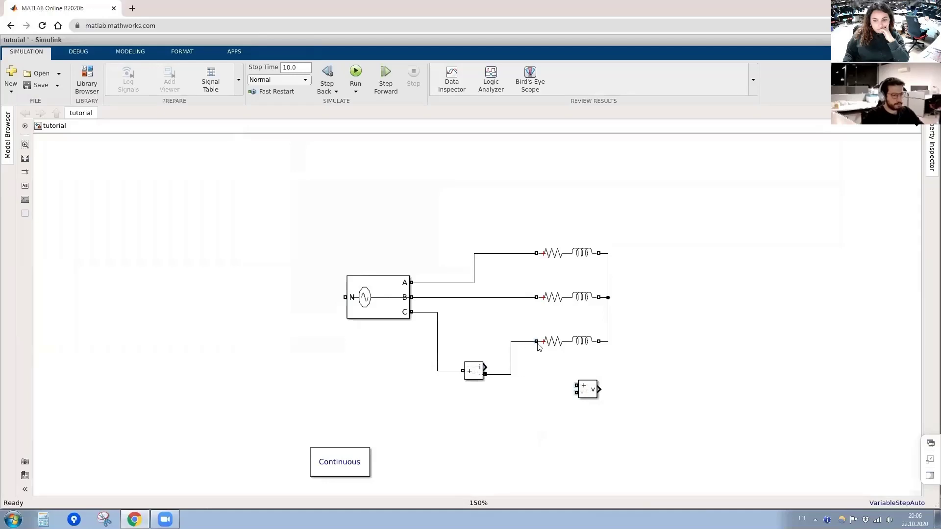
Place the Voltage Measurement below the Current Measurement and connect it between phase C and the source's neutral N.
drag(583, 394, 466, 406)
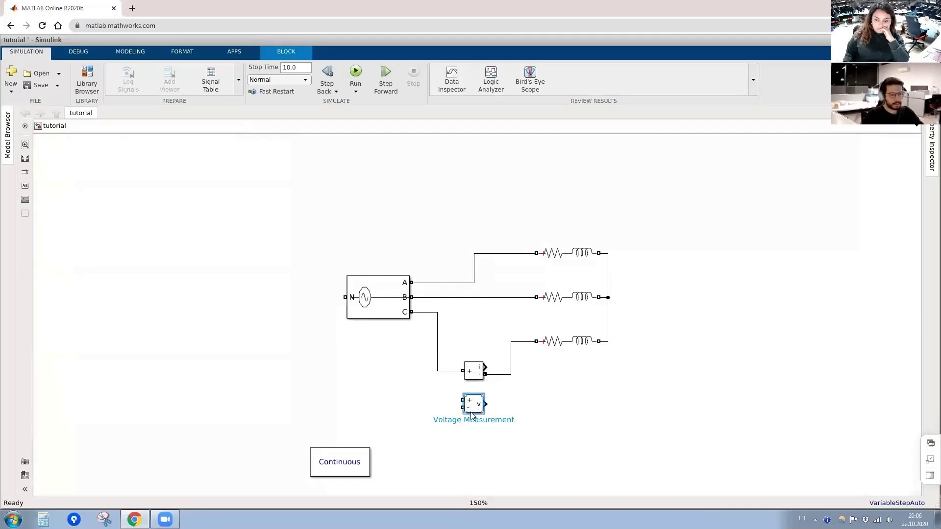
drag(462, 403, 438, 371)
drag(463, 407, 345, 298)
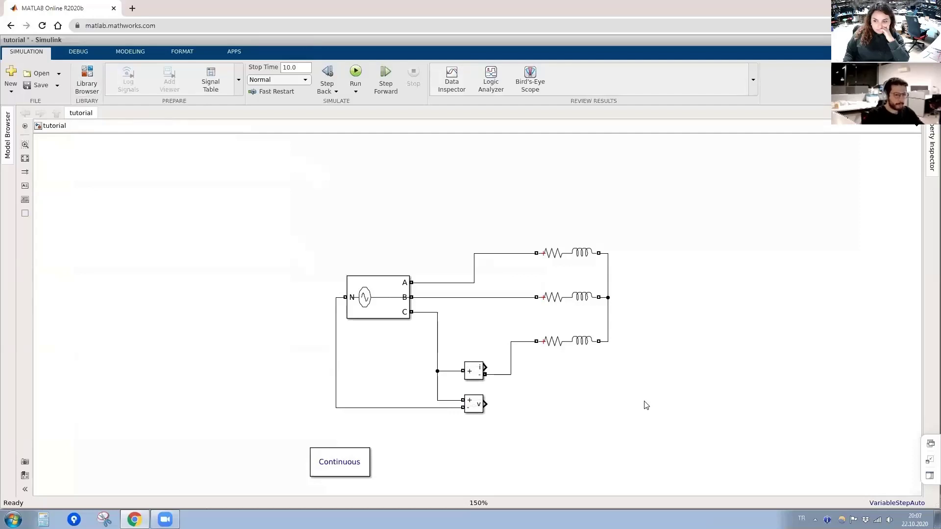
Add a Scope block from Simulink/Sinks and align it with the Voltage Measurement's output.
text(sco)
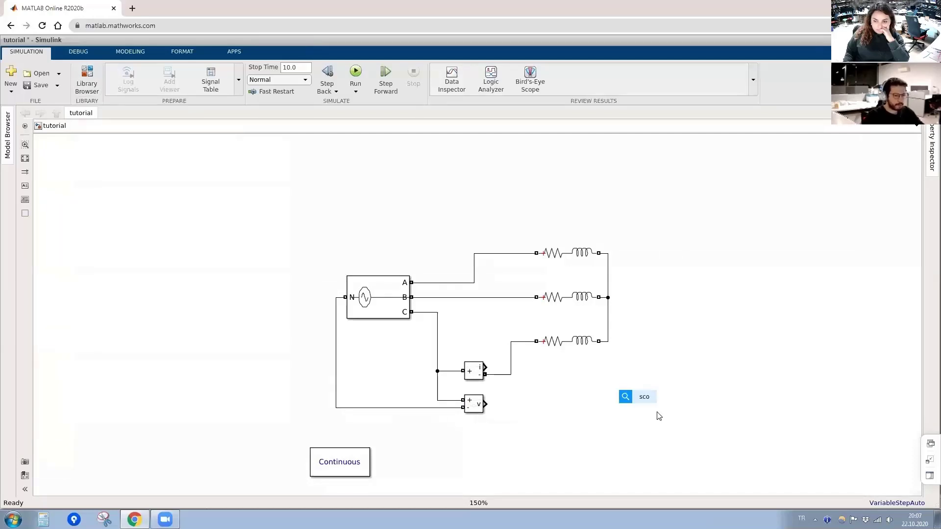
text(p)
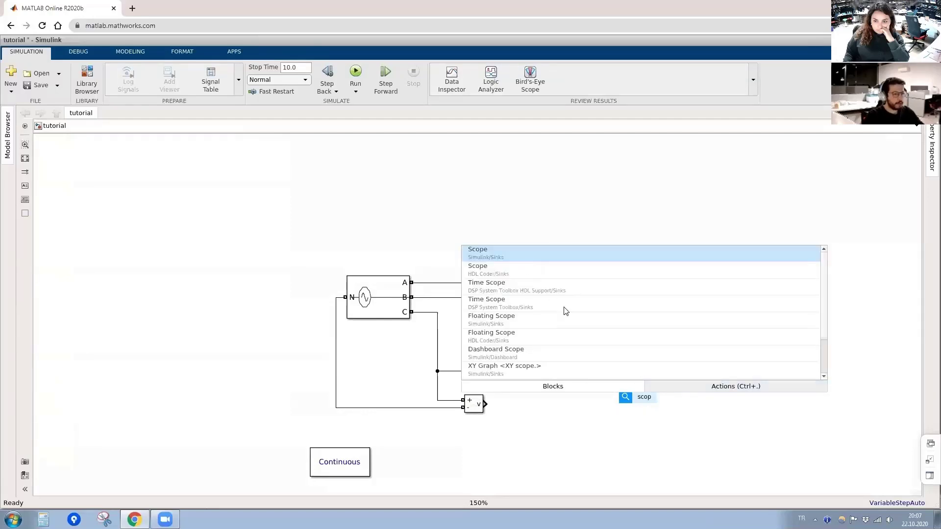
click(499, 251)
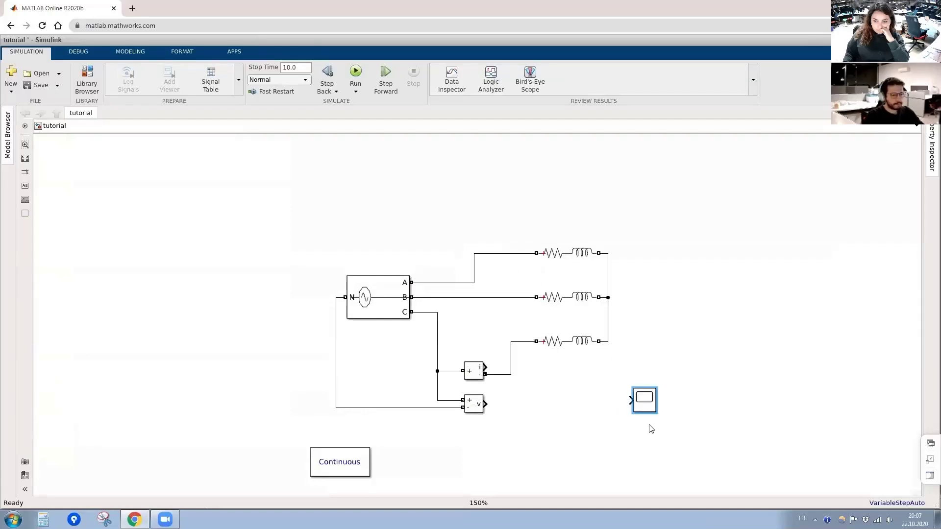
drag(643, 407, 621, 409)
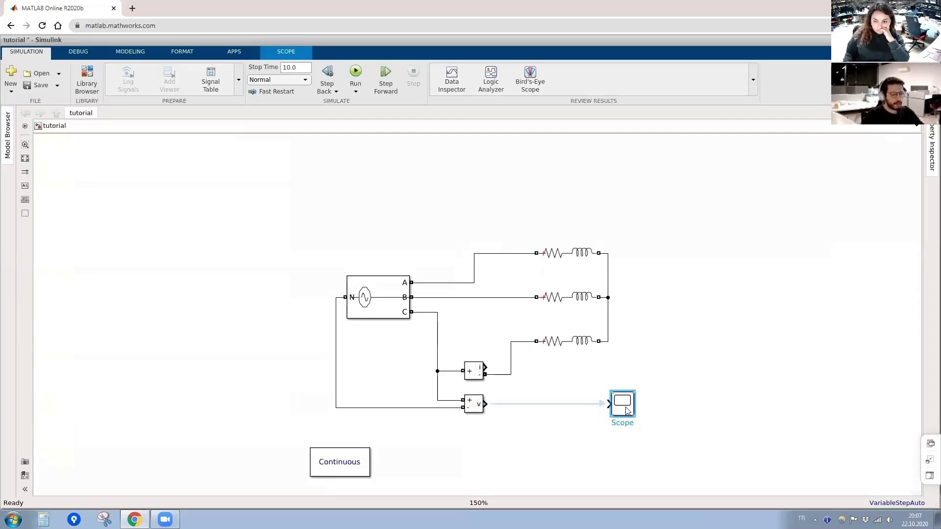
click(607, 405)
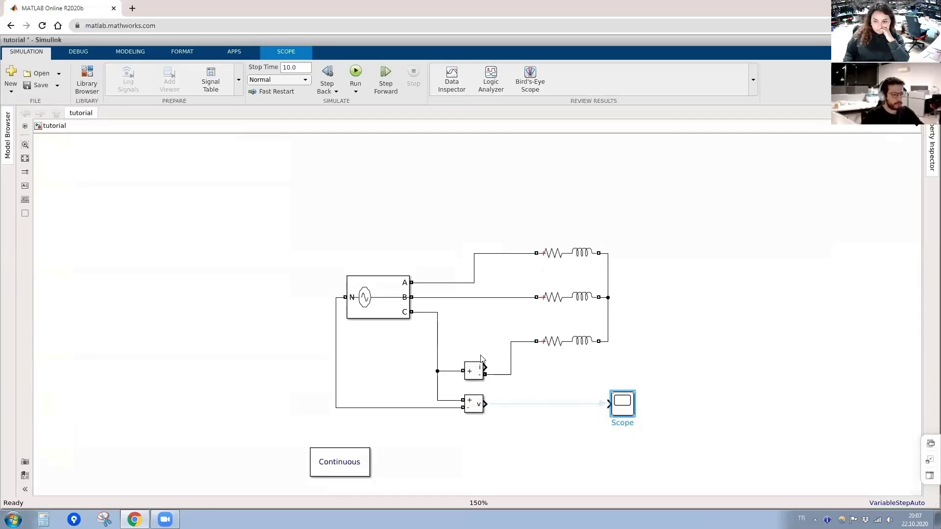
Set the Scope's number of input ports to 2 and close its window.
double_click(629, 401)
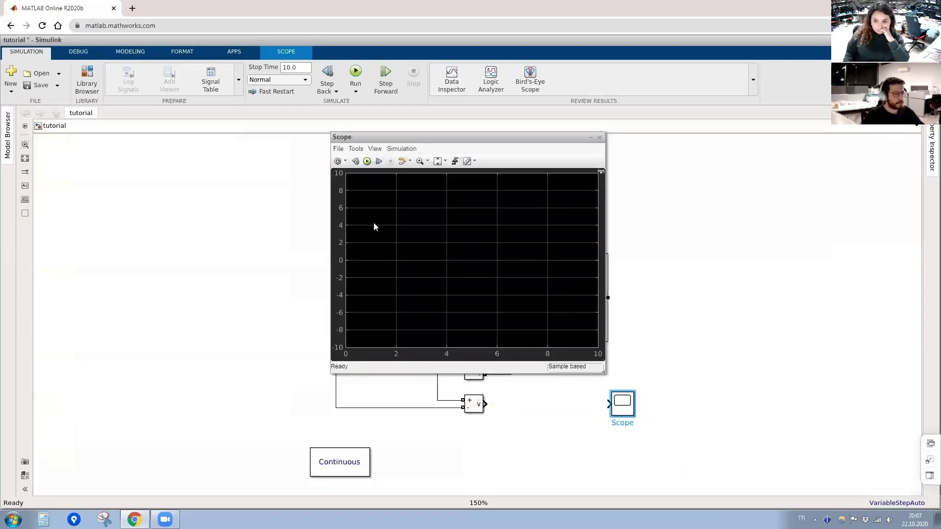
click(346, 163)
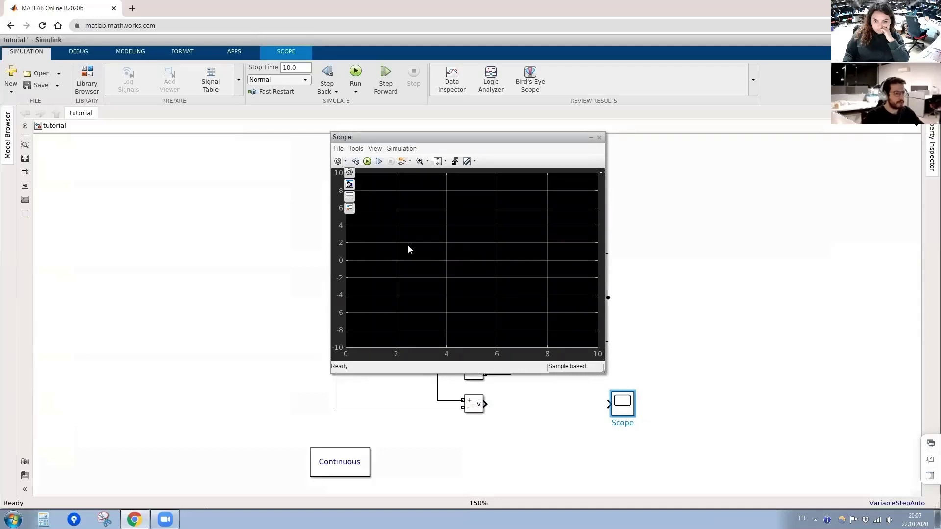
click(338, 149)
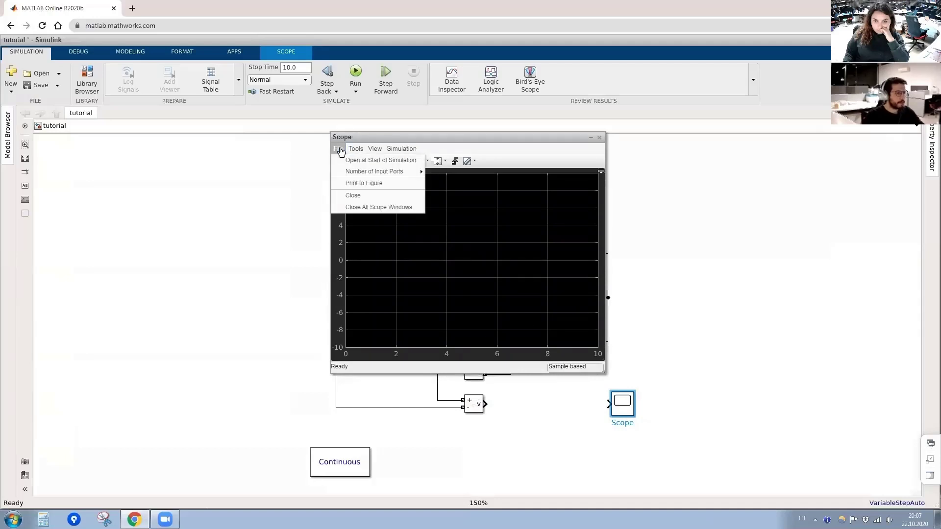
mouse_move(350, 176)
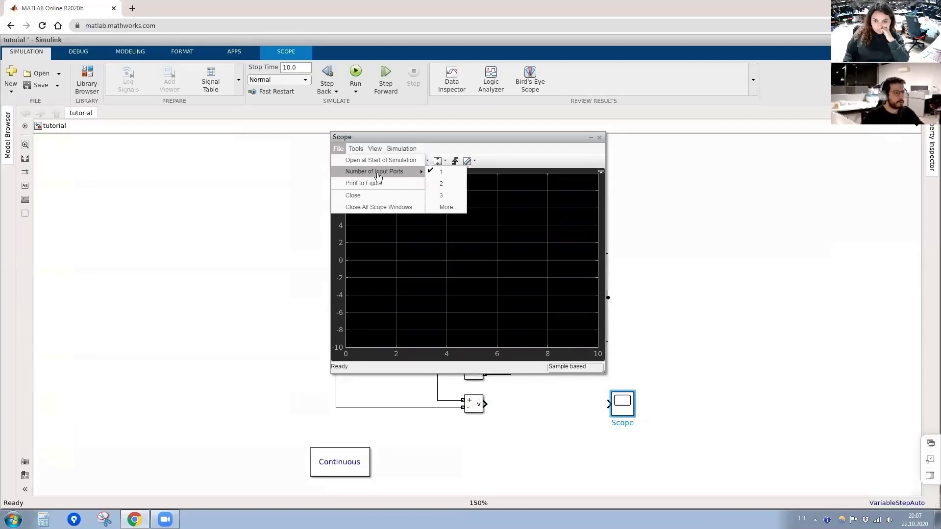
click(447, 184)
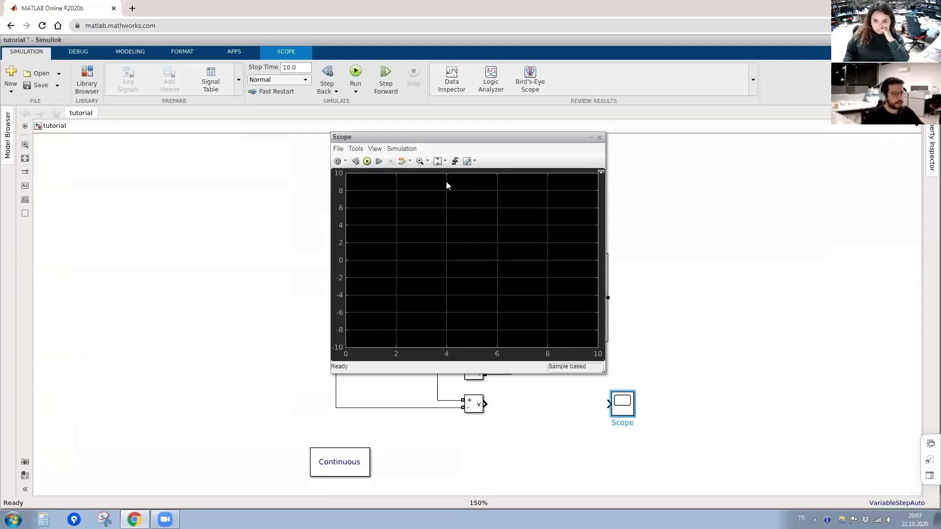
click(598, 138)
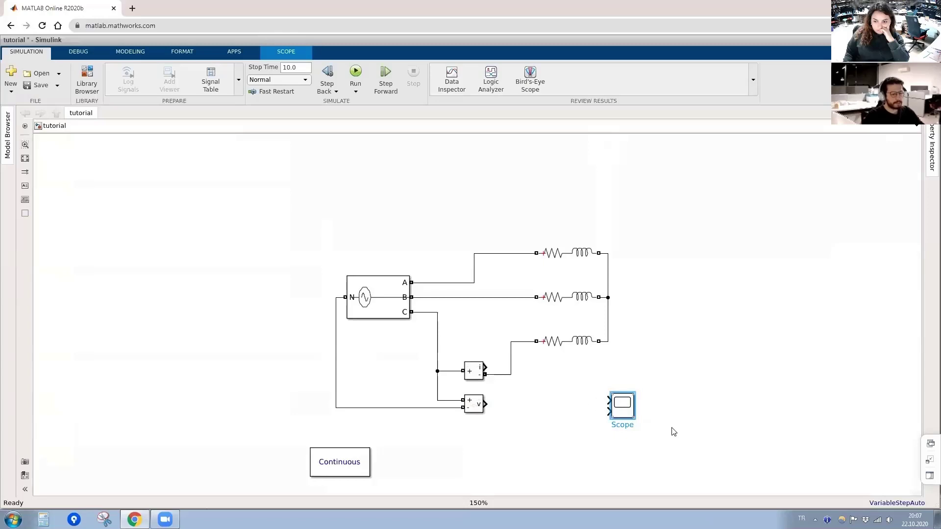
Connect the Current Measurement's output to the Scope's first input and the Voltage Measurement's output to its second input.
click(577, 402)
drag(486, 372, 614, 402)
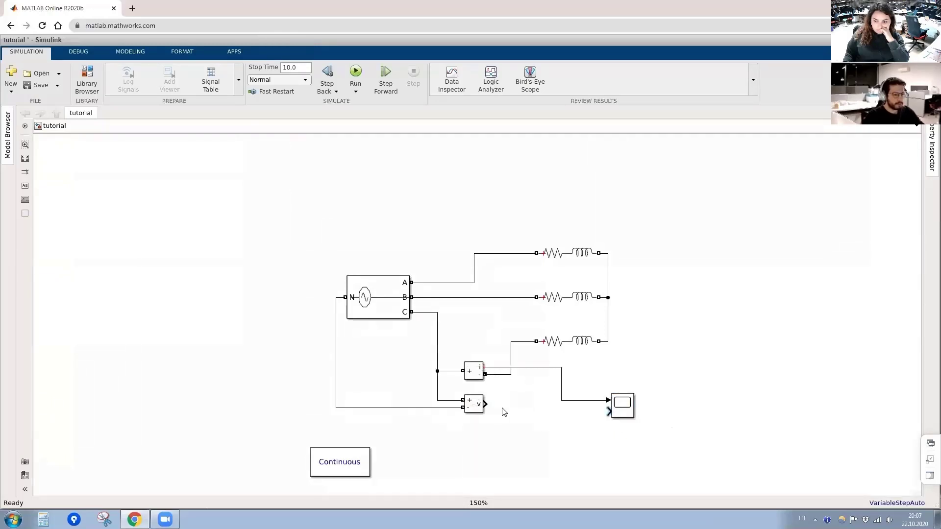
drag(487, 404, 610, 412)
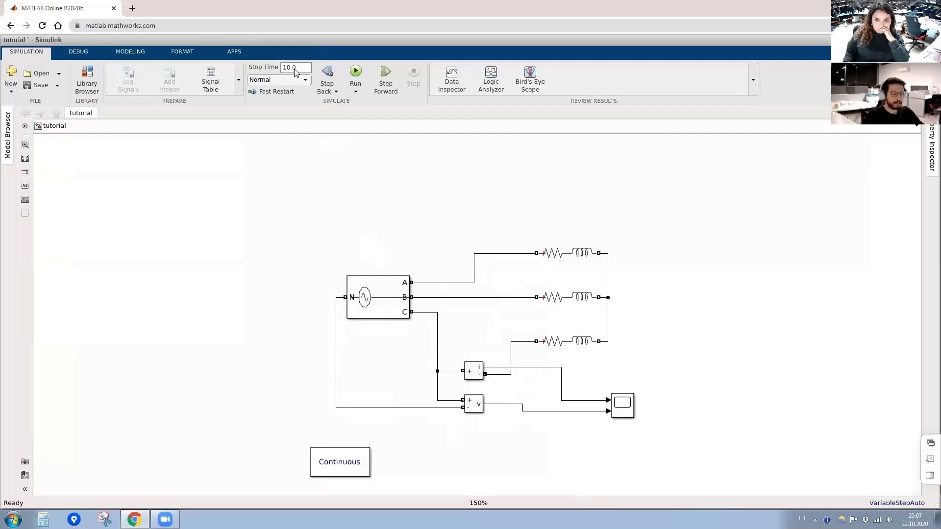
Set the simulation stop time to 60e-3 seconds and run the simulation.
click(386, 300)
click(312, 135)
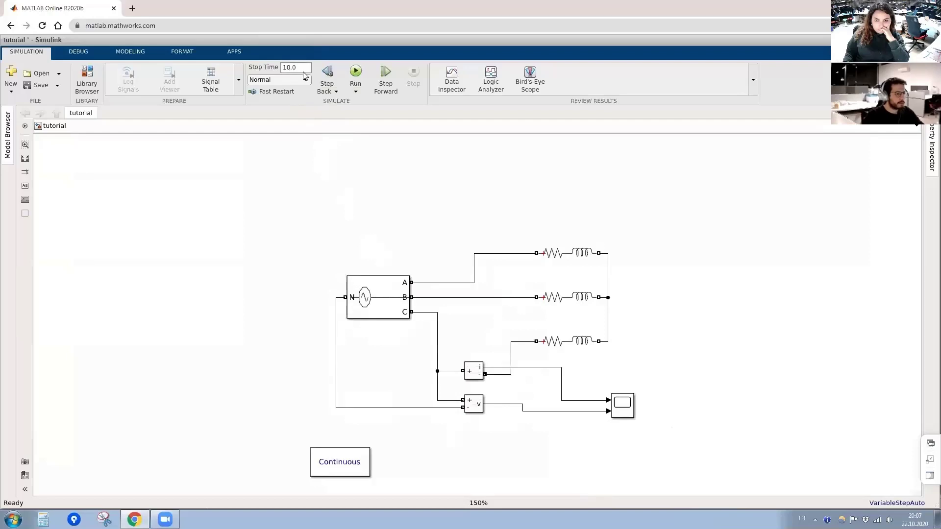
click(303, 71)
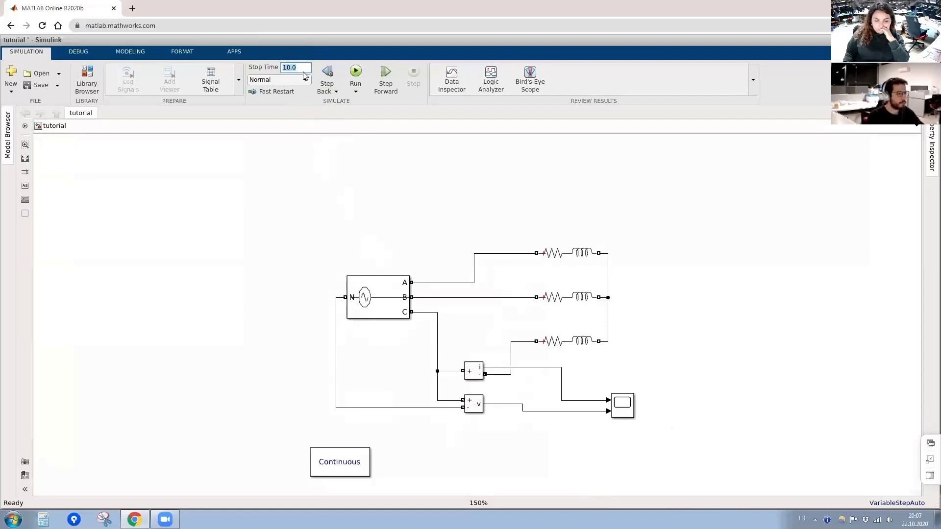
text(60)
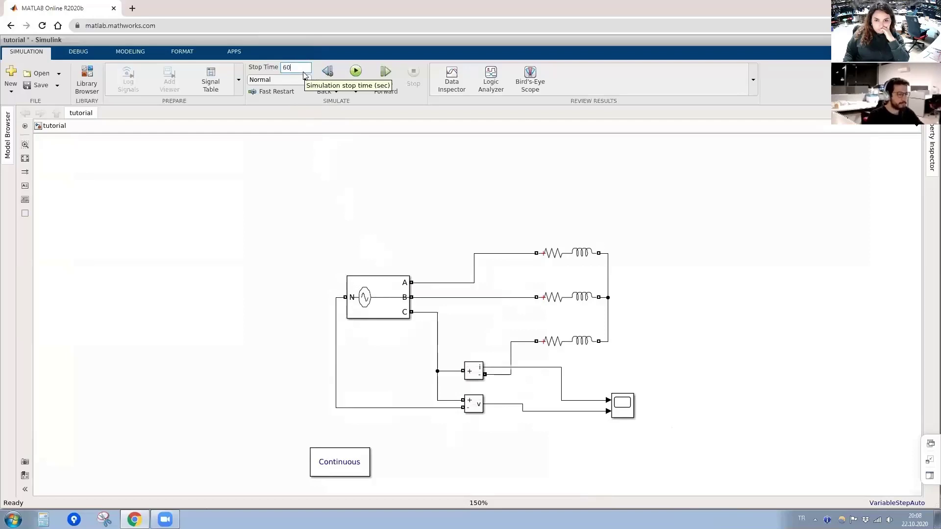
text(e-3)
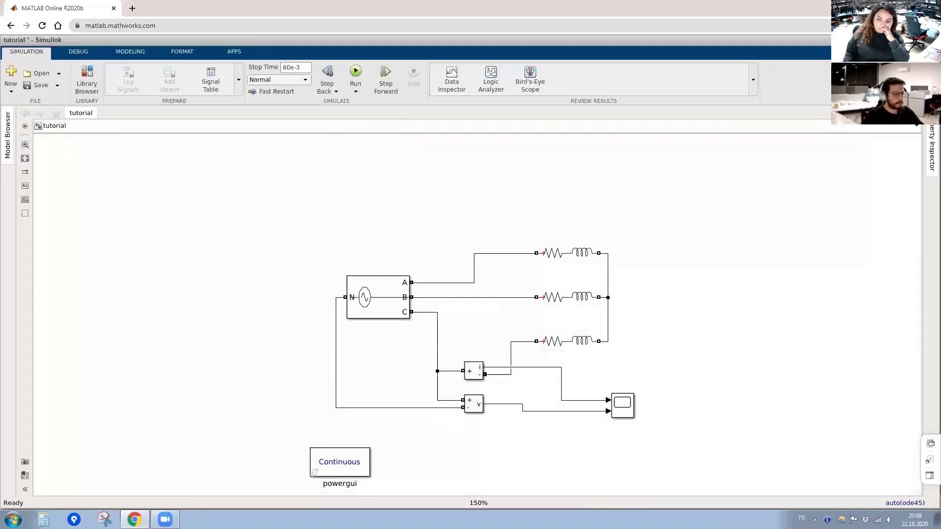
Open the Scope to view the current and voltage waveforms, and move its window clear of the measurement wiring.
click(626, 416)
click(626, 410)
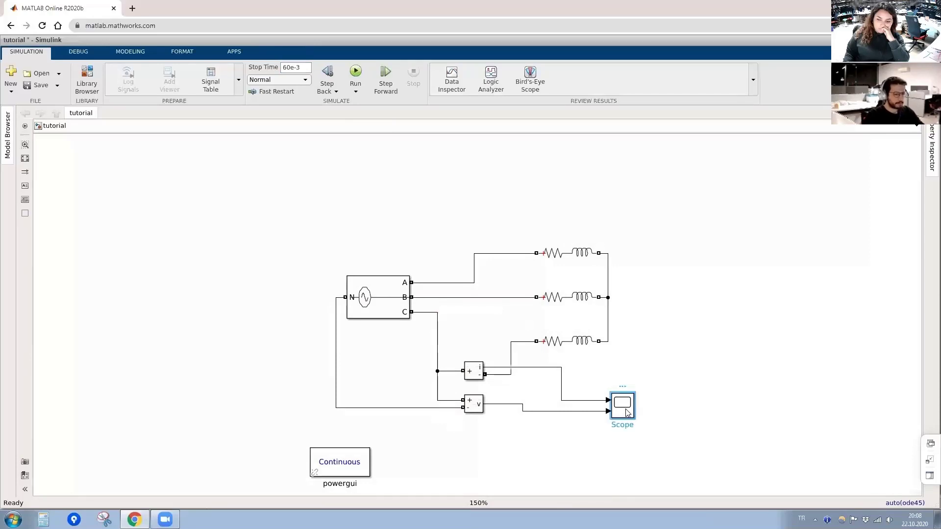
double_click(626, 413)
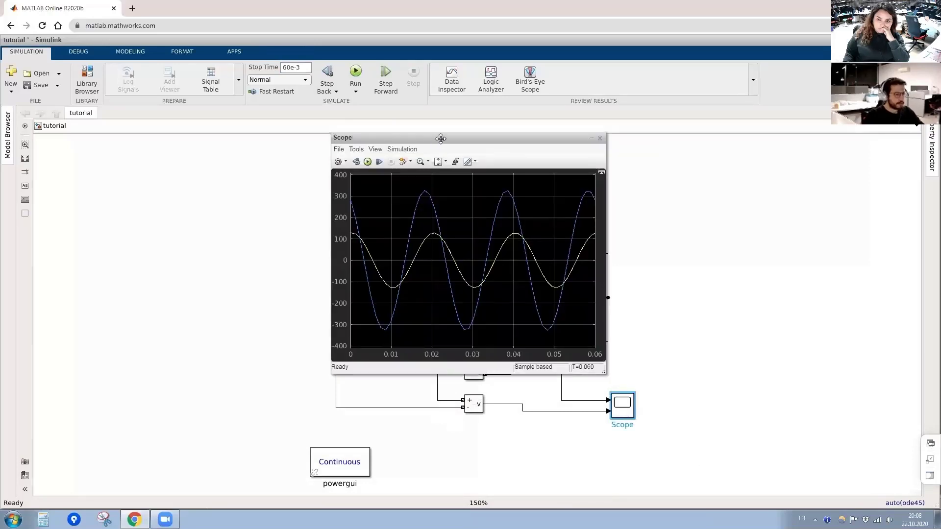
drag(468, 142, 573, 145)
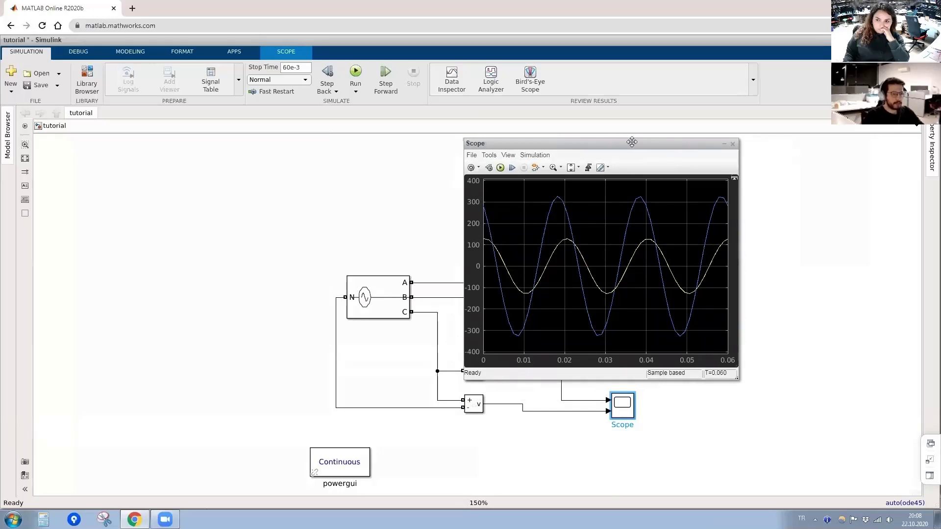
drag(632, 143, 268, 128)
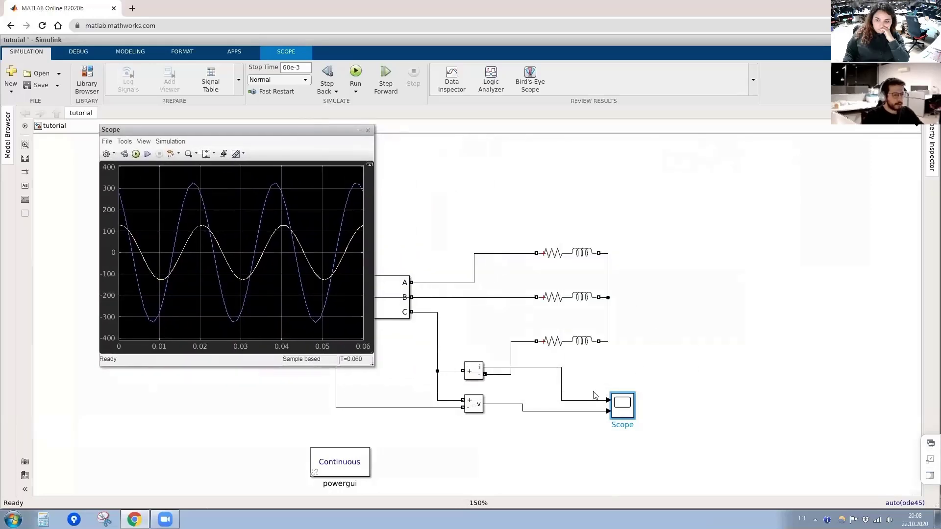
Name the two signal lines entering the Scope "current" and "voltage" according to their measurement blocks.
click(546, 371)
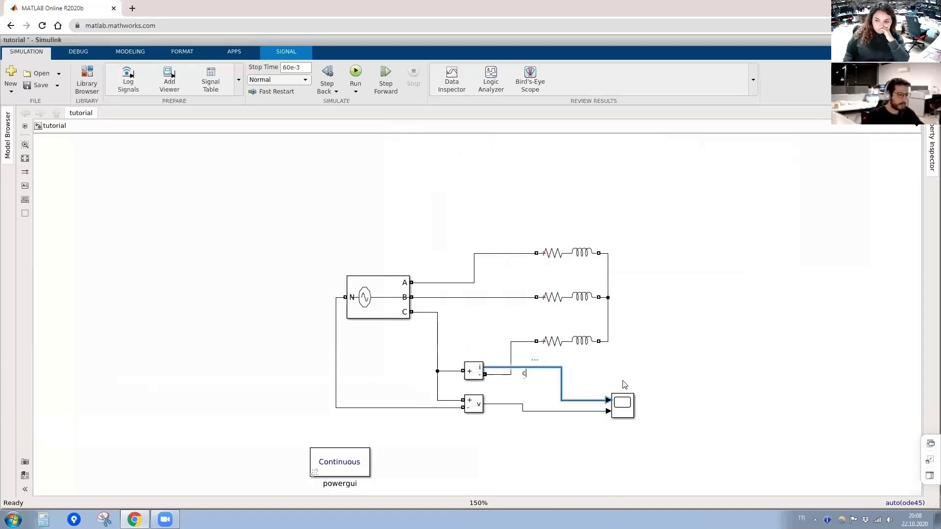
text(urrent)
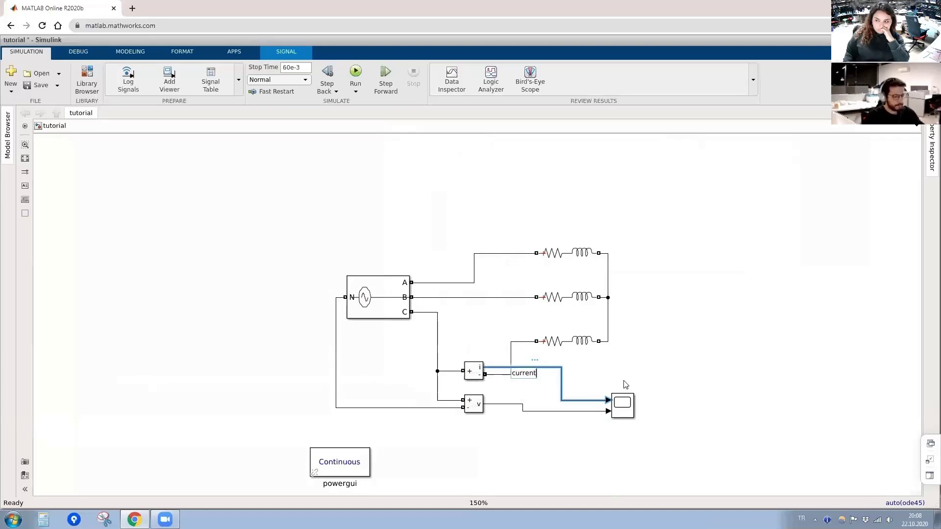
click(544, 412)
text(v)
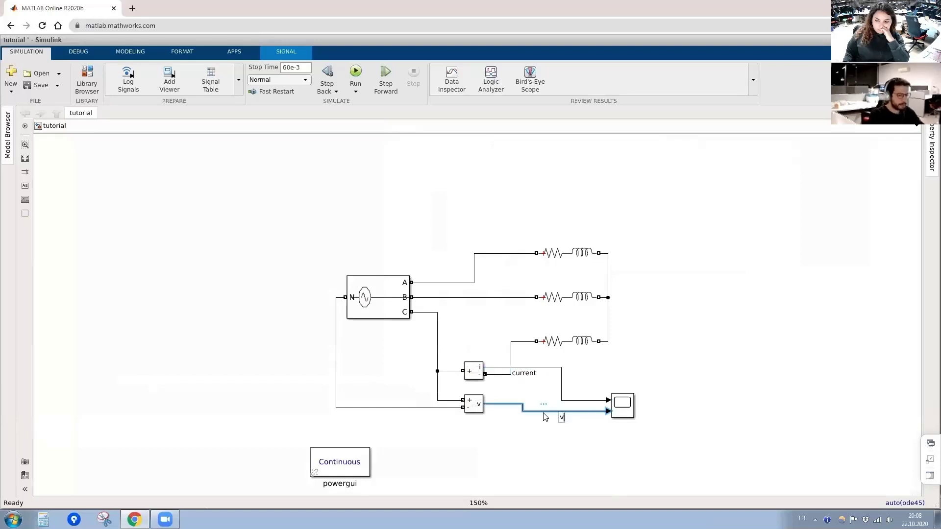
text(oltage)
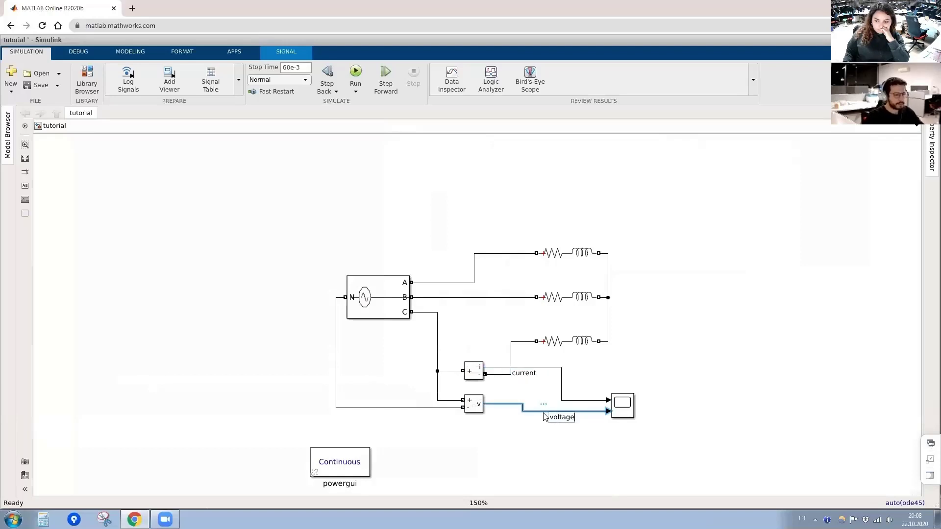
click(631, 414)
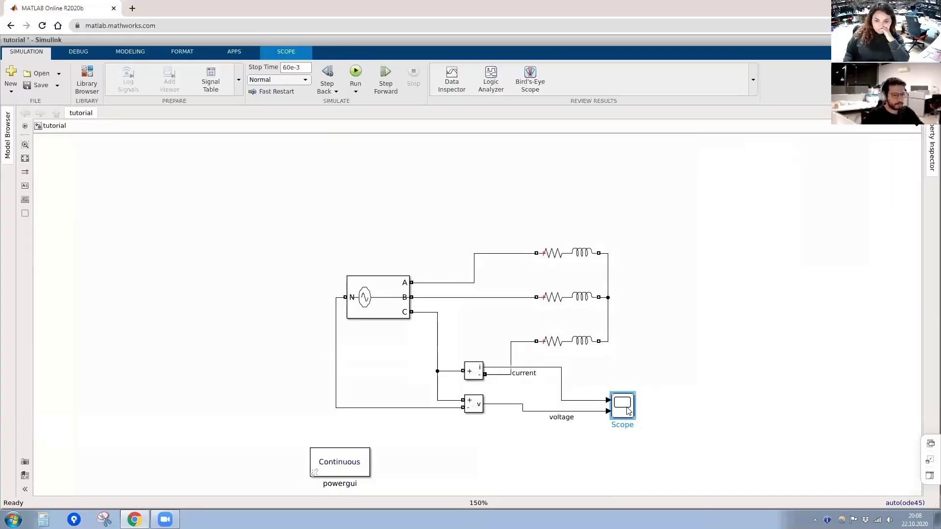
right_click(628, 411)
click(653, 392)
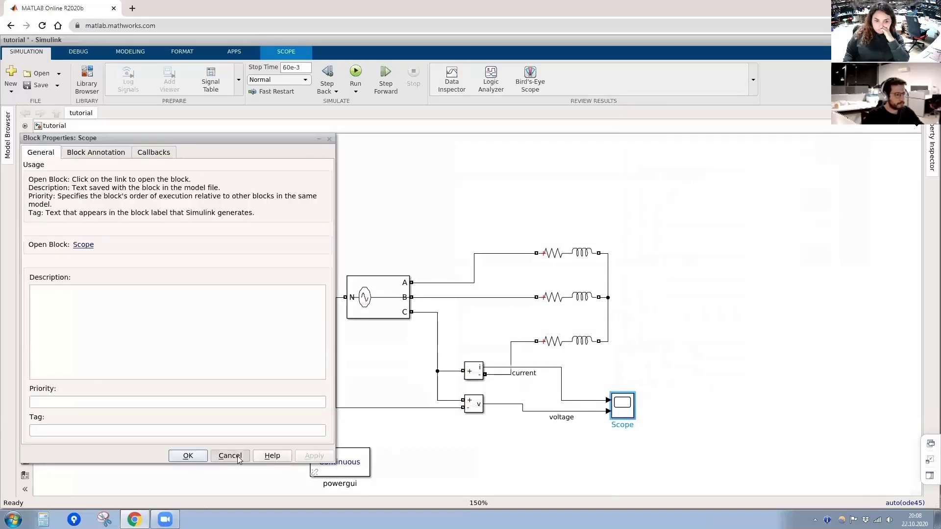
click(239, 456)
Turn on the legend in the Scope's plot and reposition the Scope window over the RL load.
drag(237, 133, 402, 164)
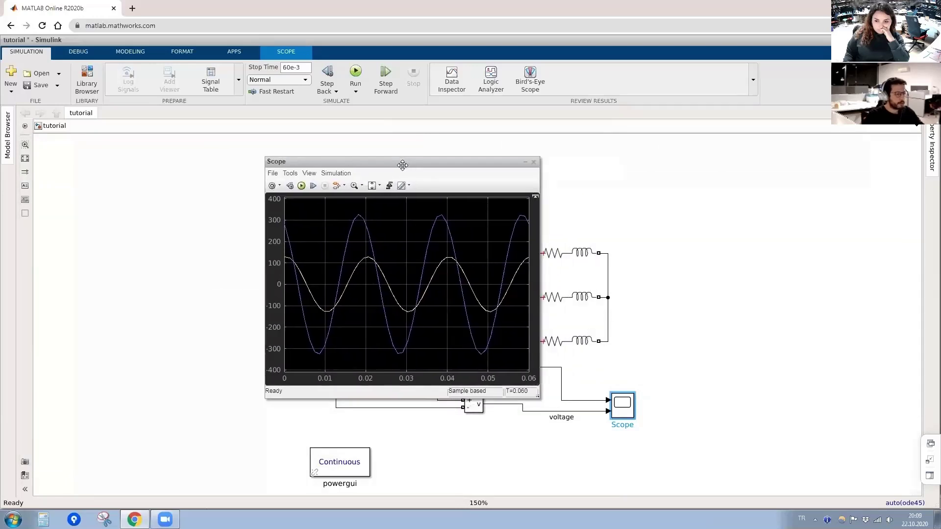
click(308, 175)
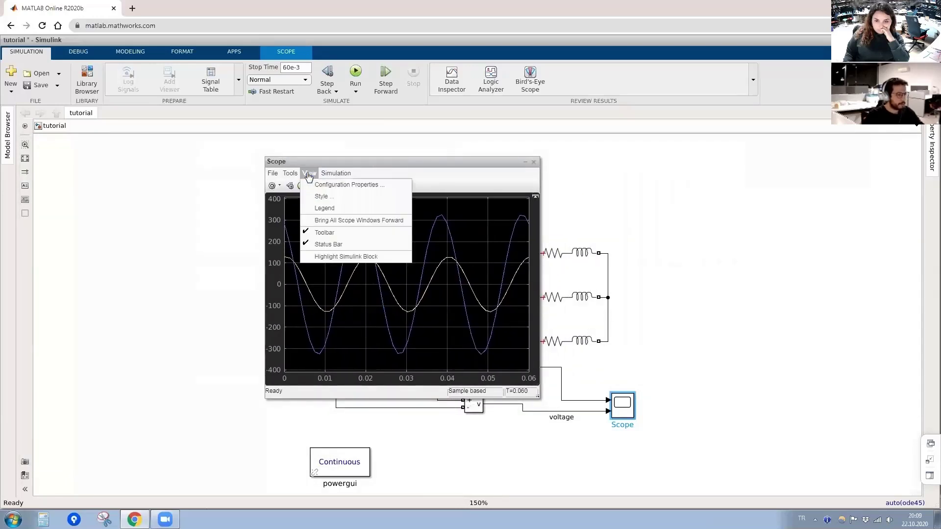
click(336, 206)
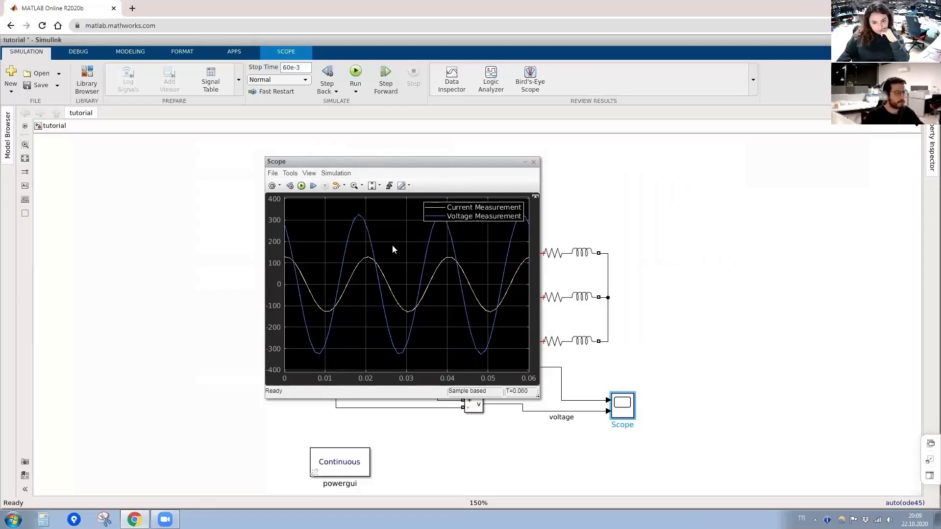
drag(442, 162, 657, 164)
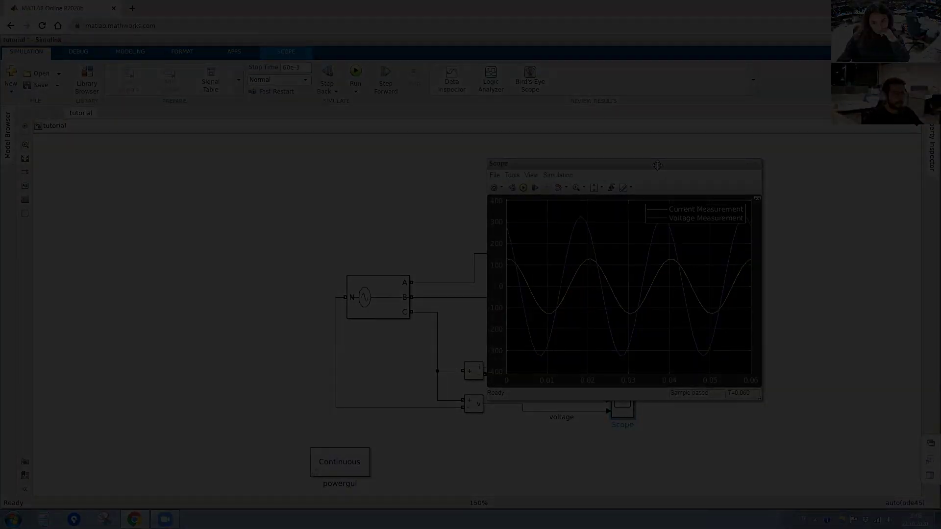